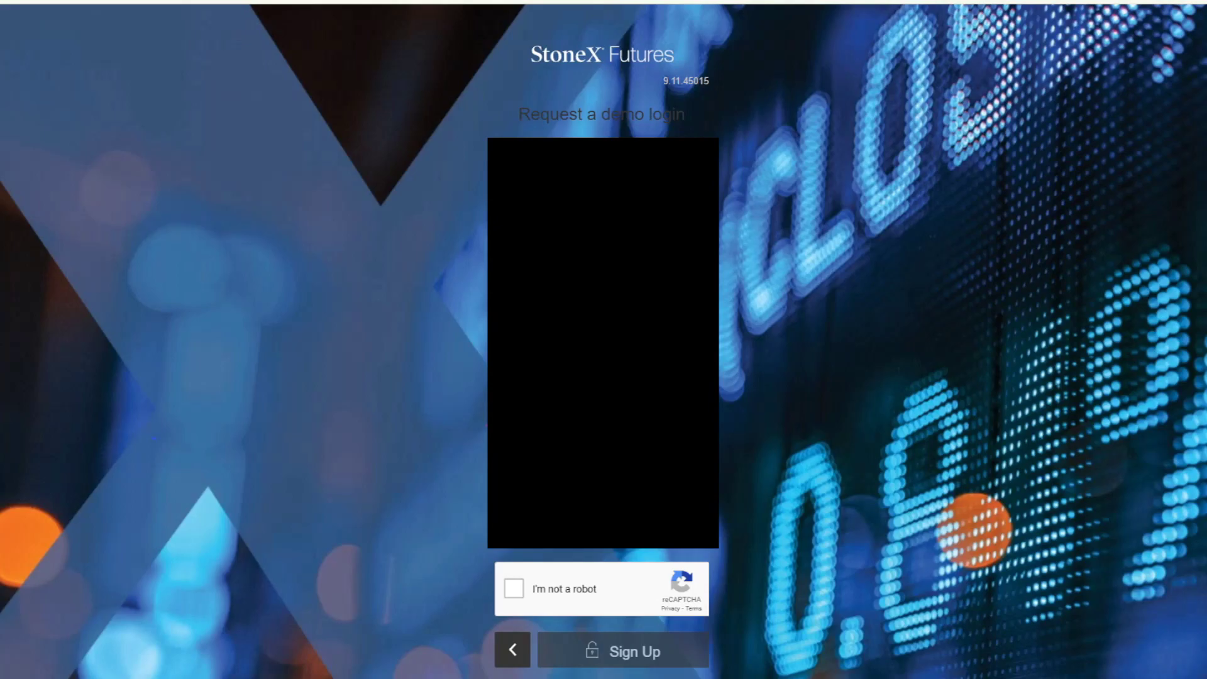
Pass the robot check on the demo login request form and submit the sign-up
click(513, 587)
click(604, 652)
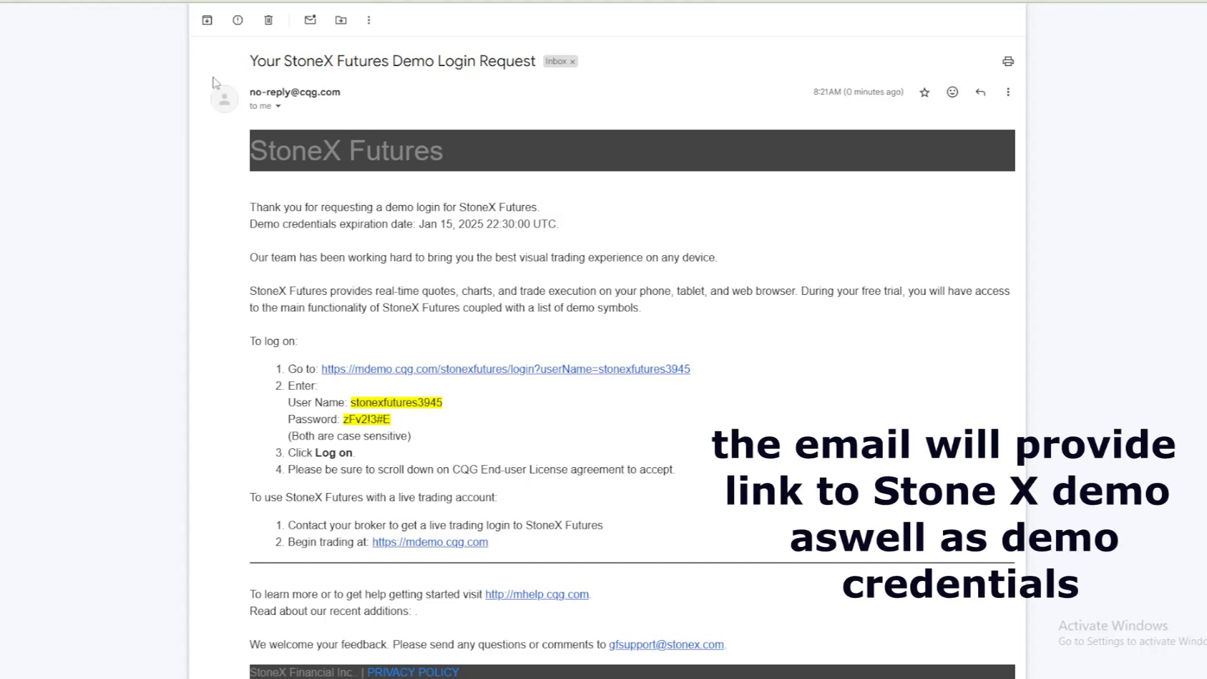
Check the sender and demo credentials in the demo login e-mail, then open its StoneX Futures logon link
drag(341, 91, 249, 91)
click(400, 96)
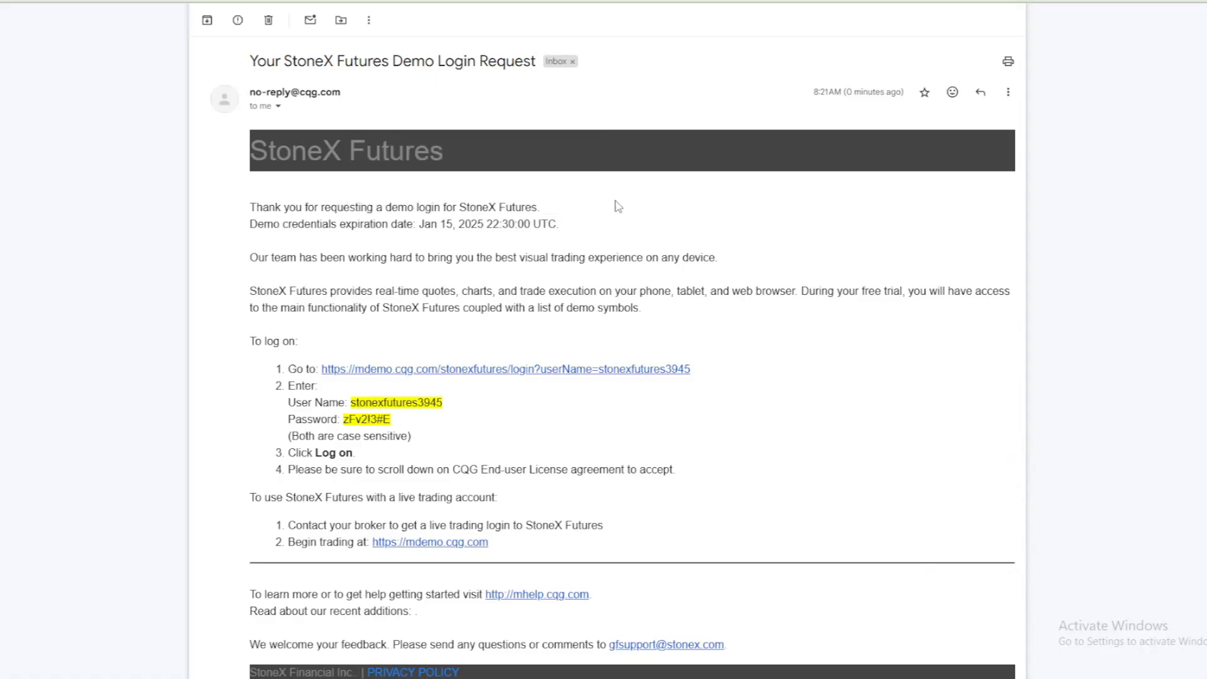
drag(403, 421, 287, 403)
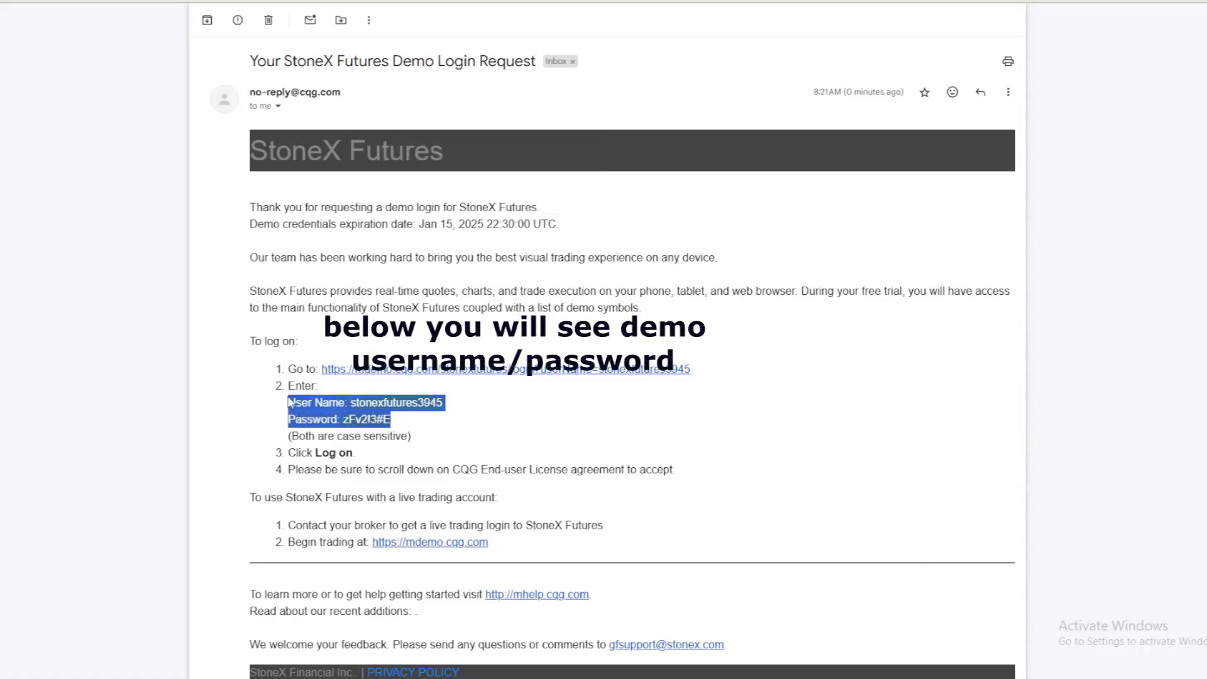
click(244, 416)
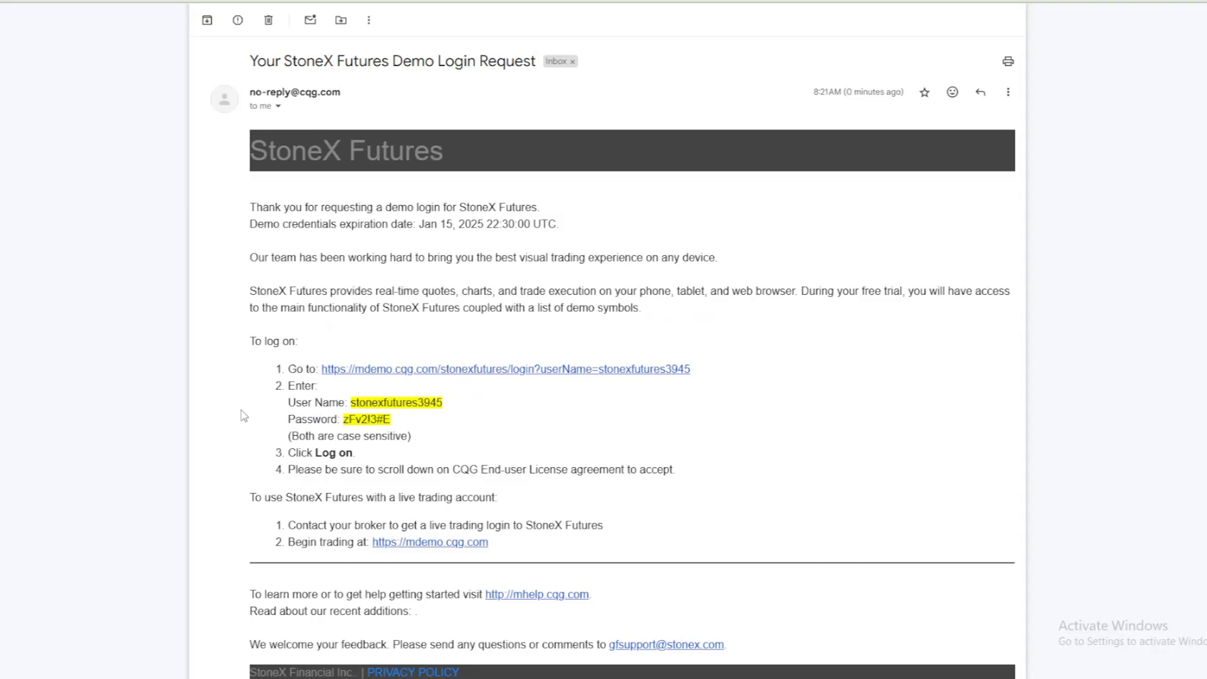
click(377, 370)
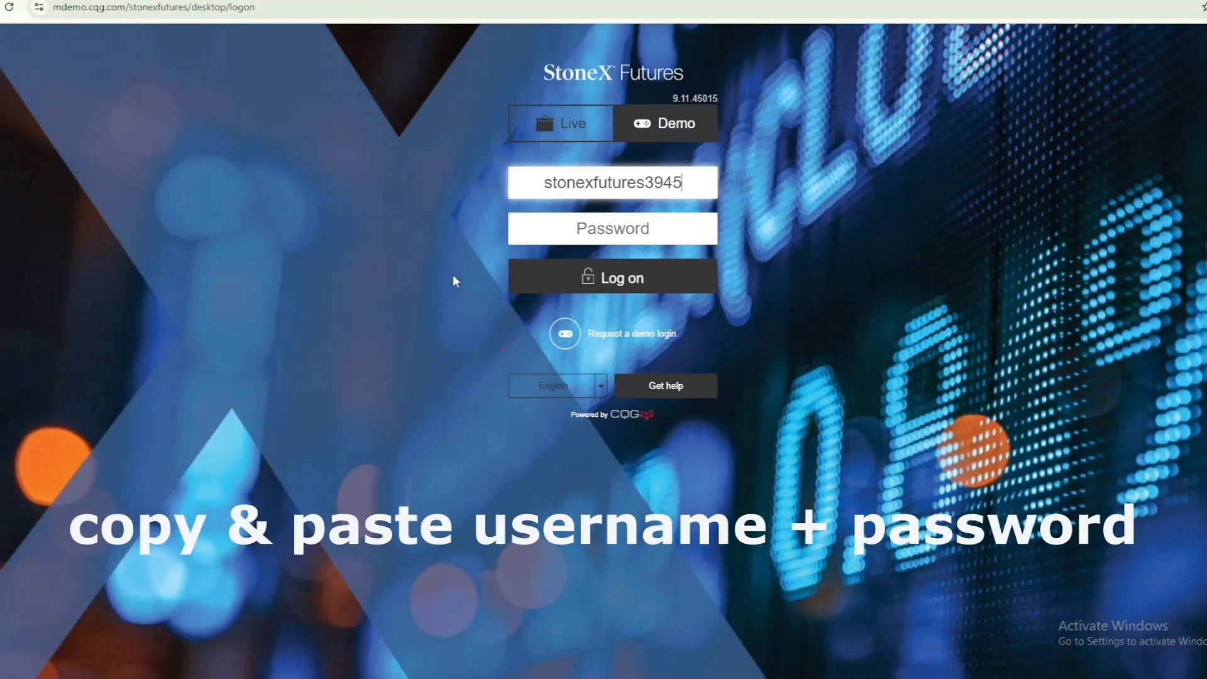
Copy the demo password from the e-mail, log on to the demo with it, and refuse to let the browser save it
click(585, 227)
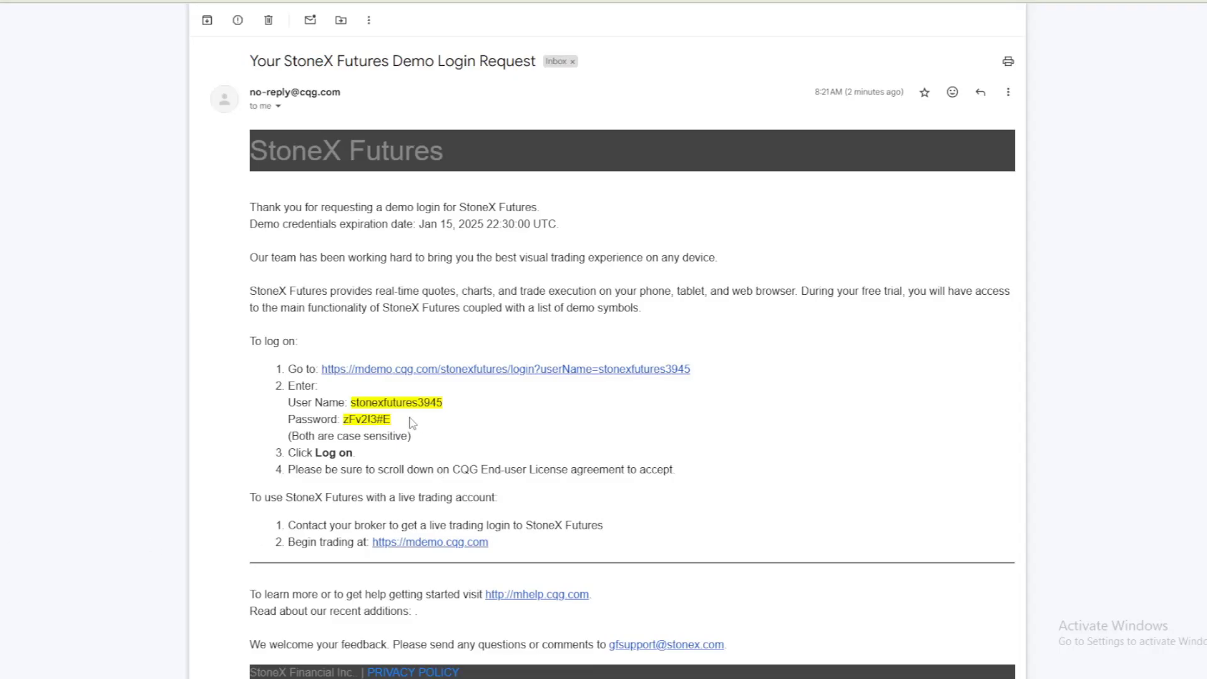
drag(391, 419, 242, 420)
click(242, 421)
drag(392, 419, 345, 424)
right_click(345, 423)
click(363, 438)
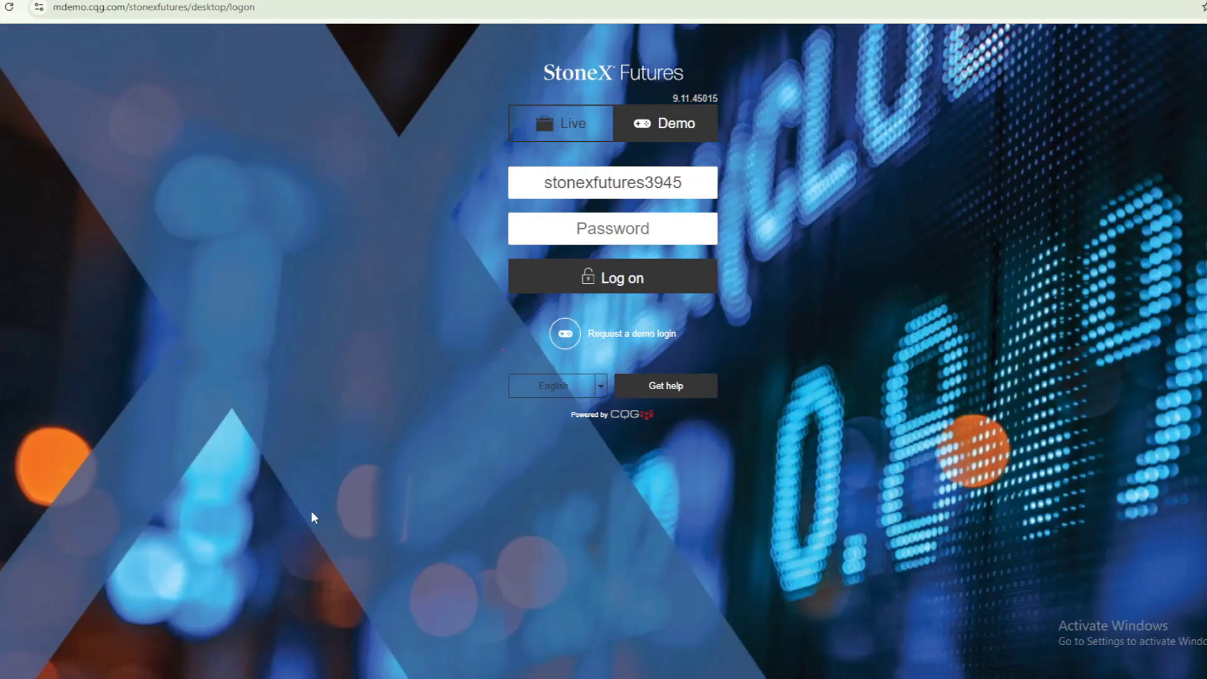
click(598, 234)
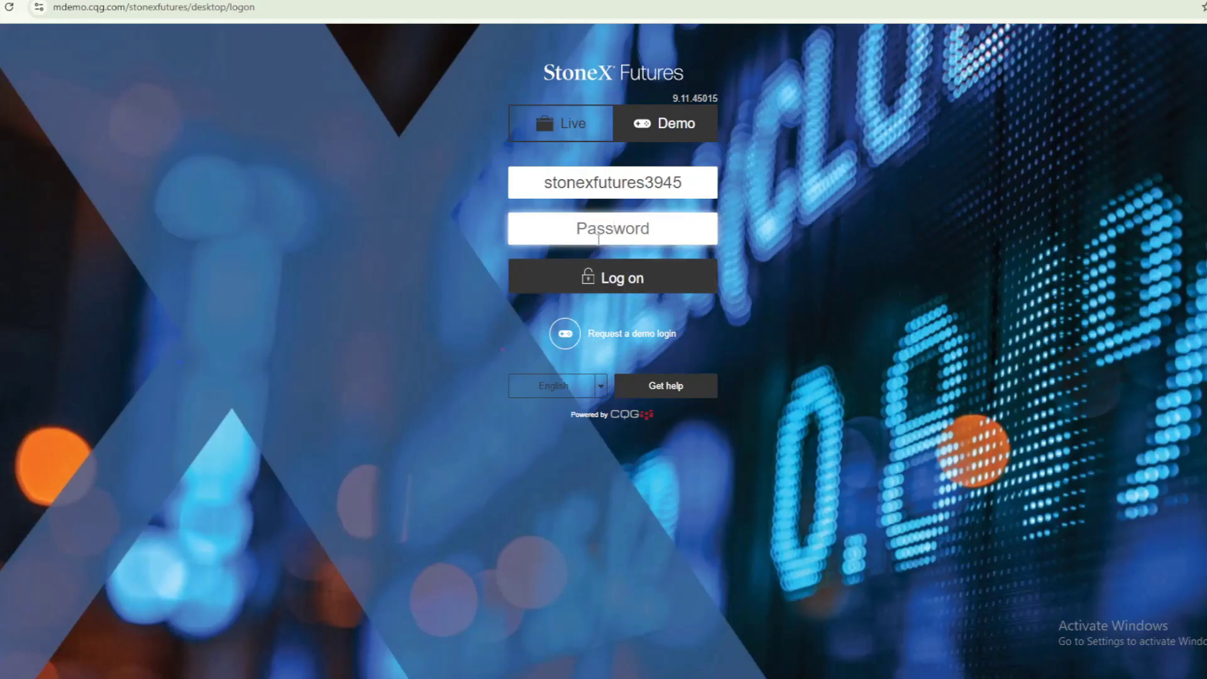
key(ctrl+v)
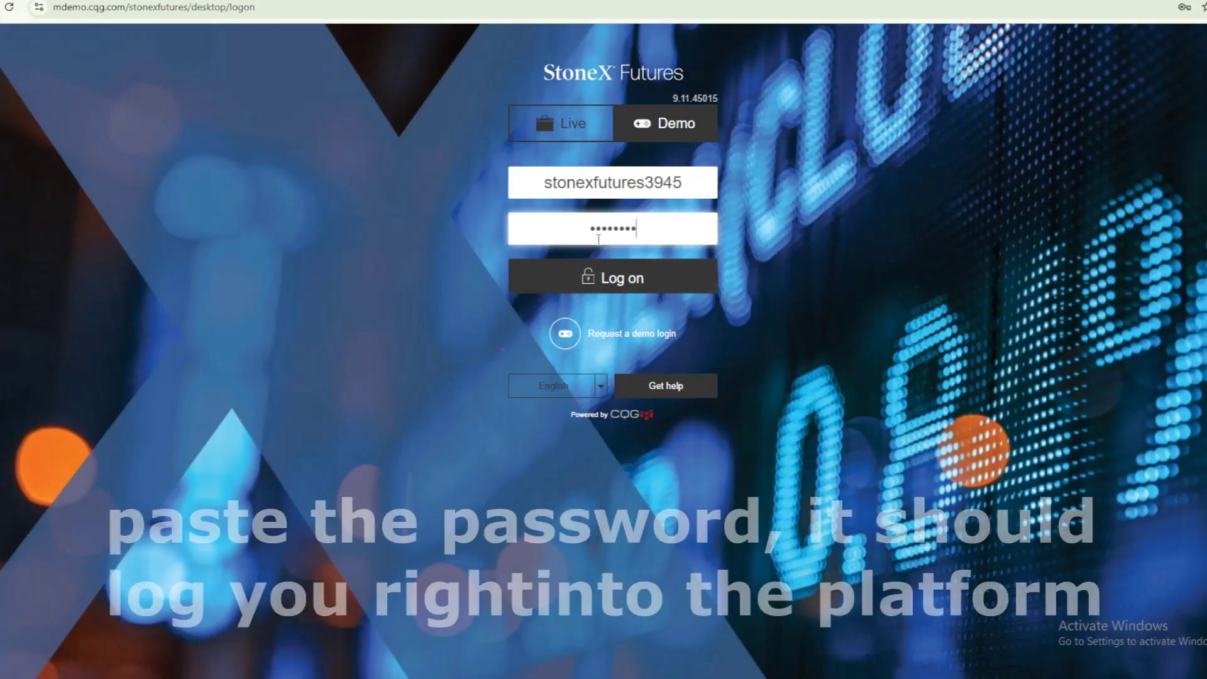
click(618, 282)
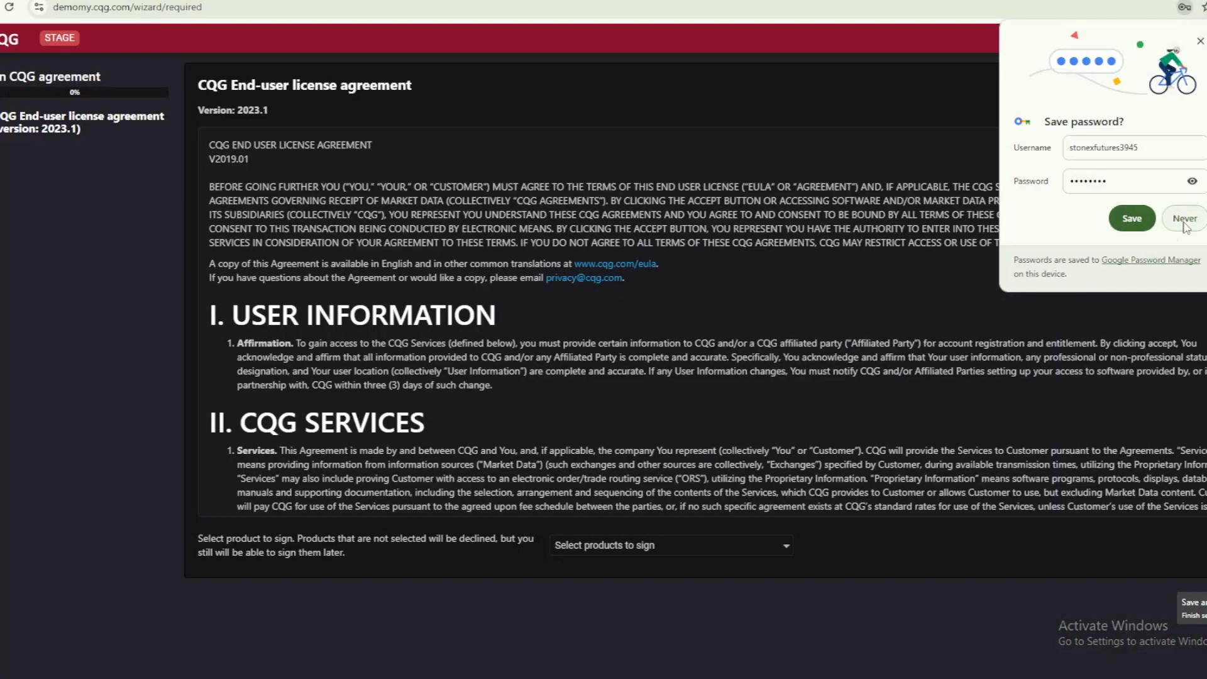
click(1185, 220)
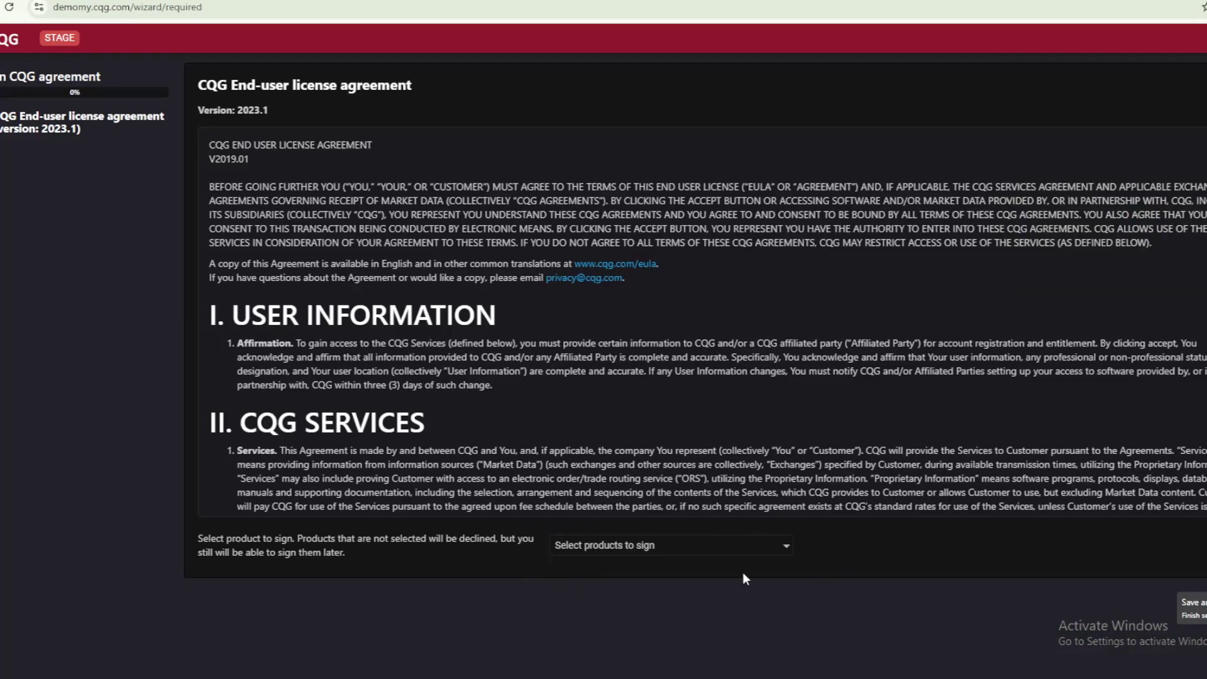
Sign the CQG End-user license agreement for StoneX Futures and go back to the trading platform
click(597, 549)
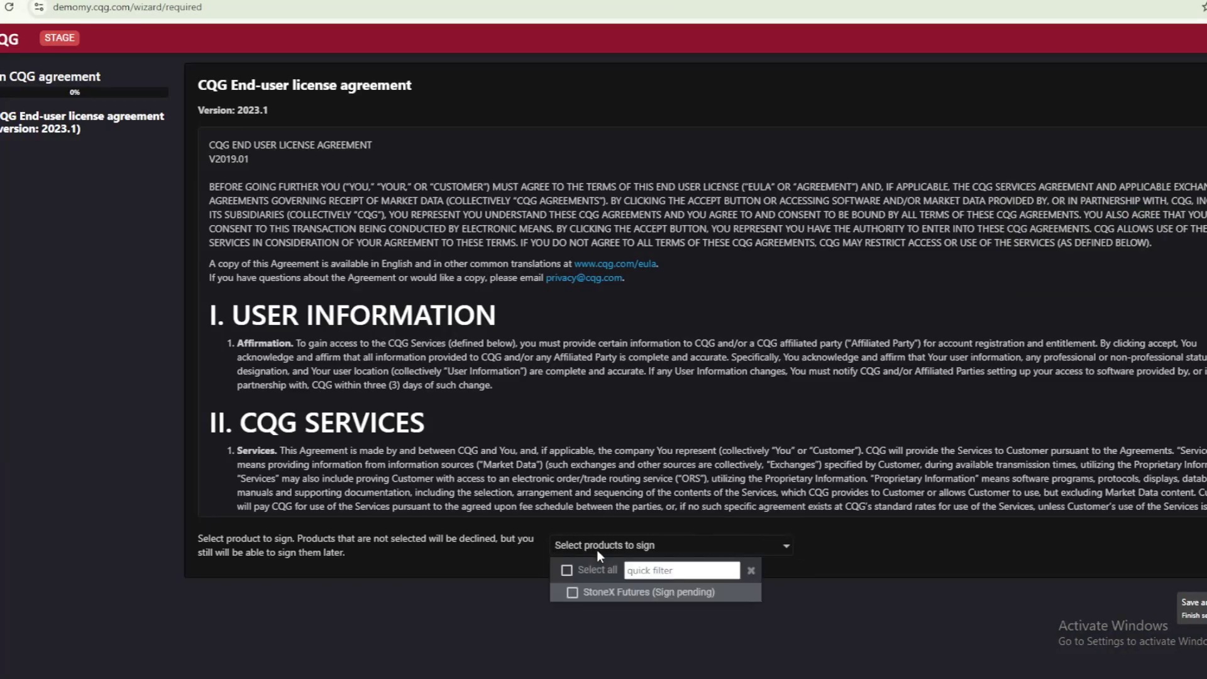
click(573, 593)
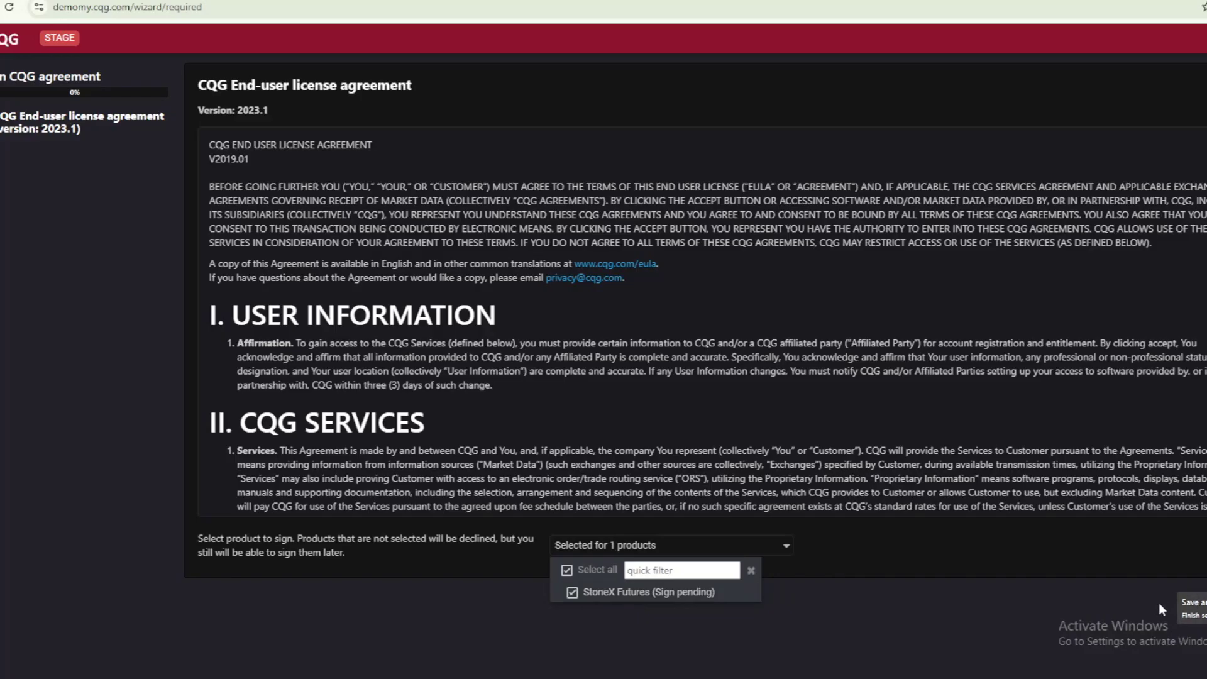
click(1188, 615)
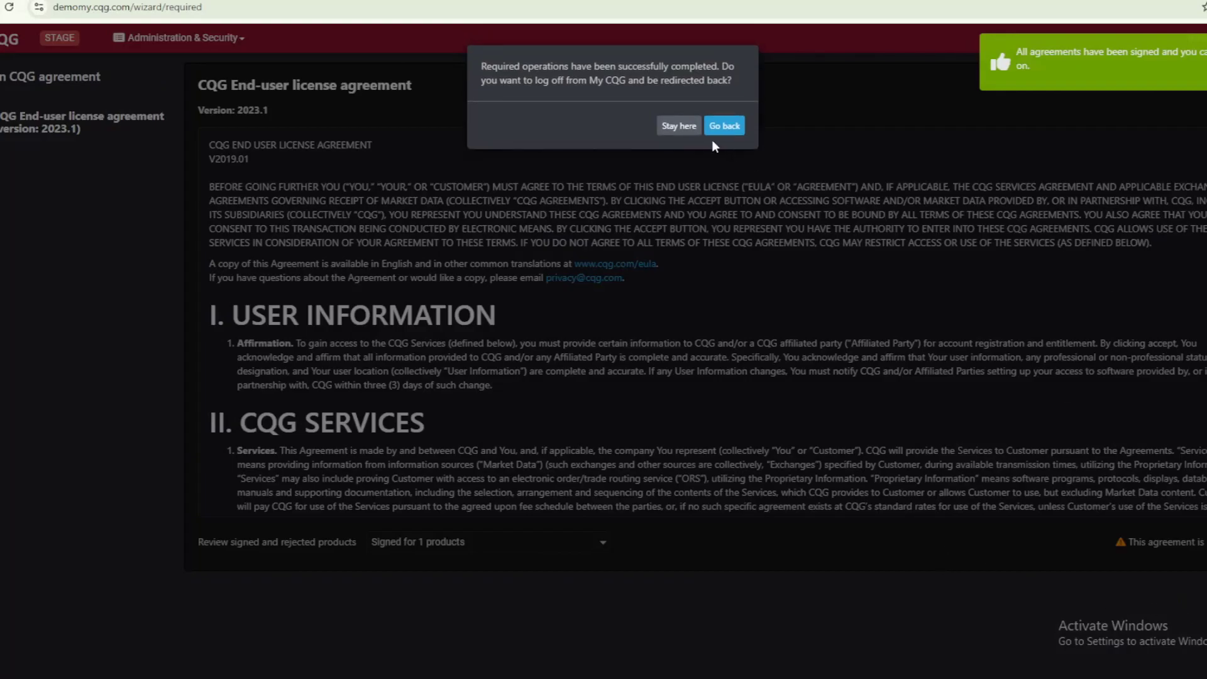
click(723, 126)
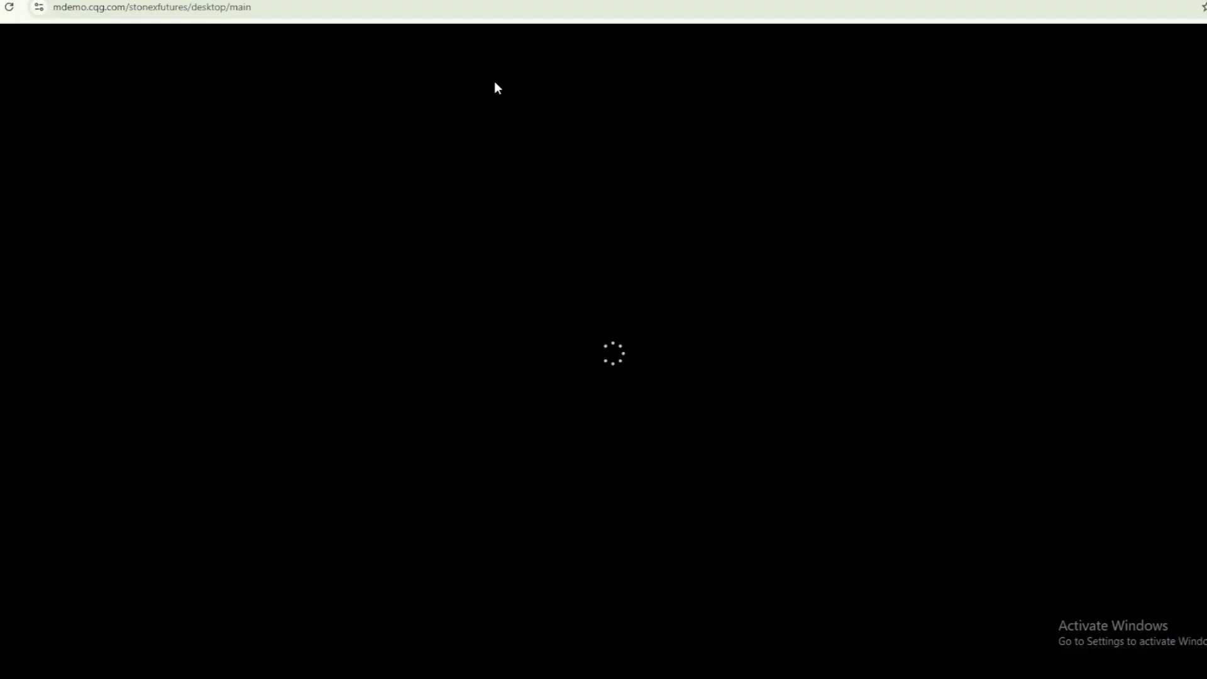
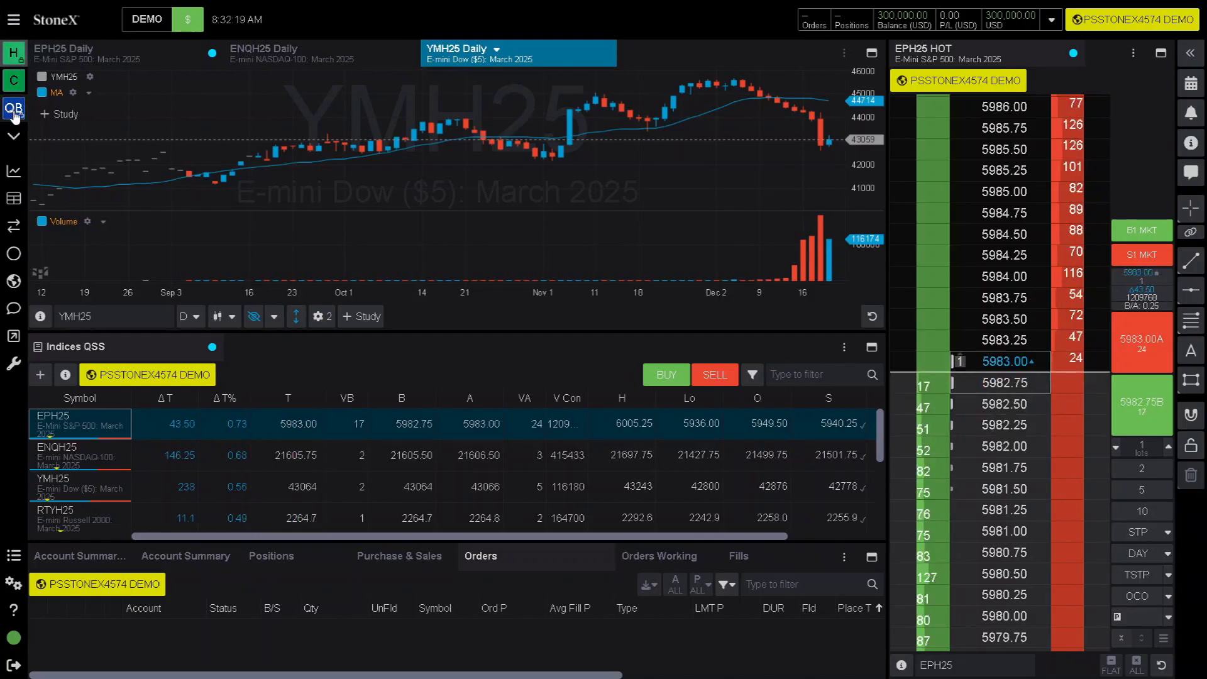
Add an empty page named "workspace" with the short name "WO" to the expanded page list
click(15, 24)
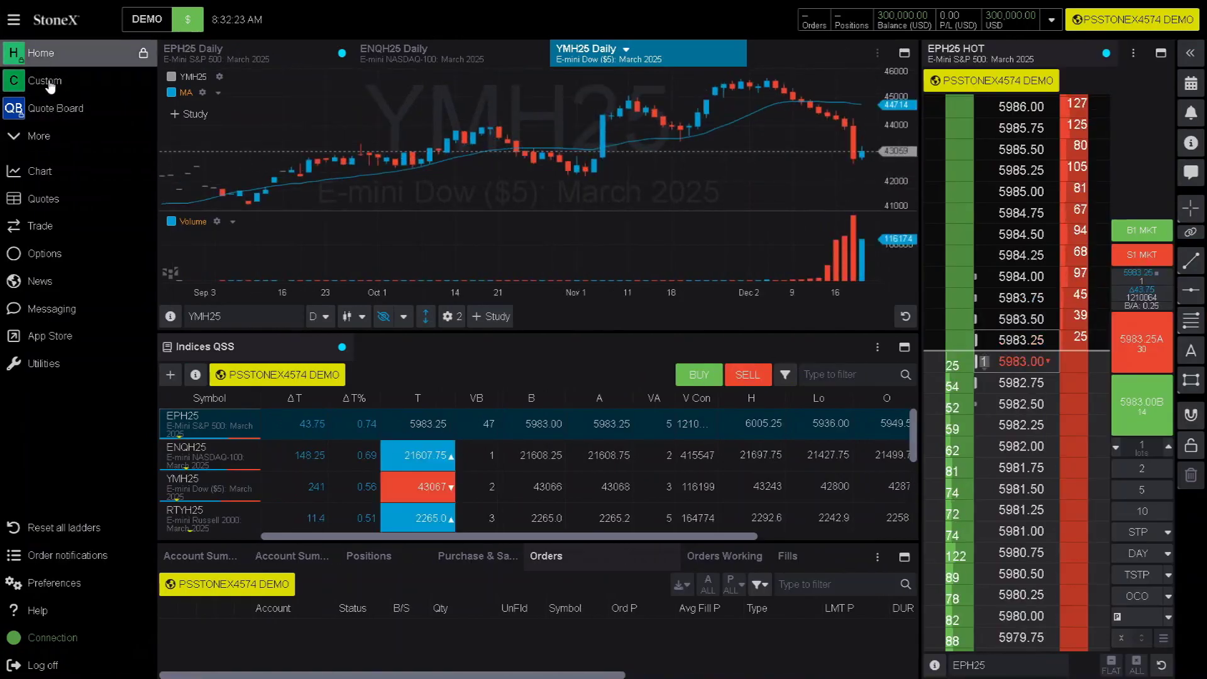
click(32, 137)
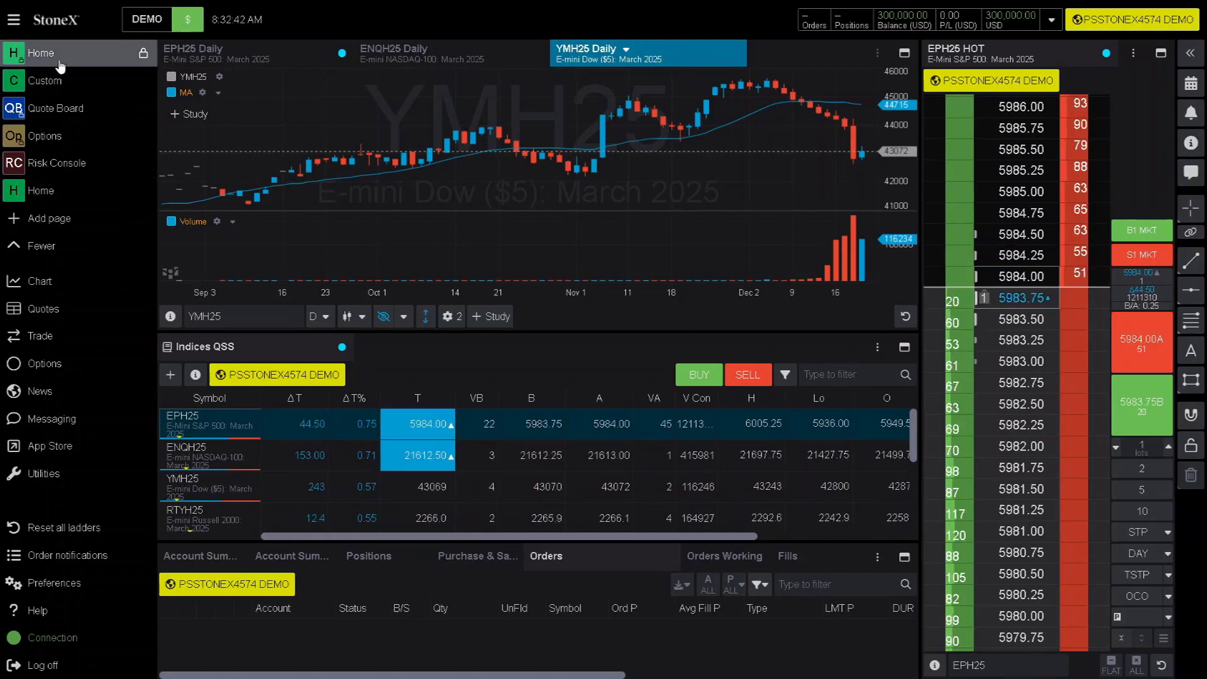
click(64, 224)
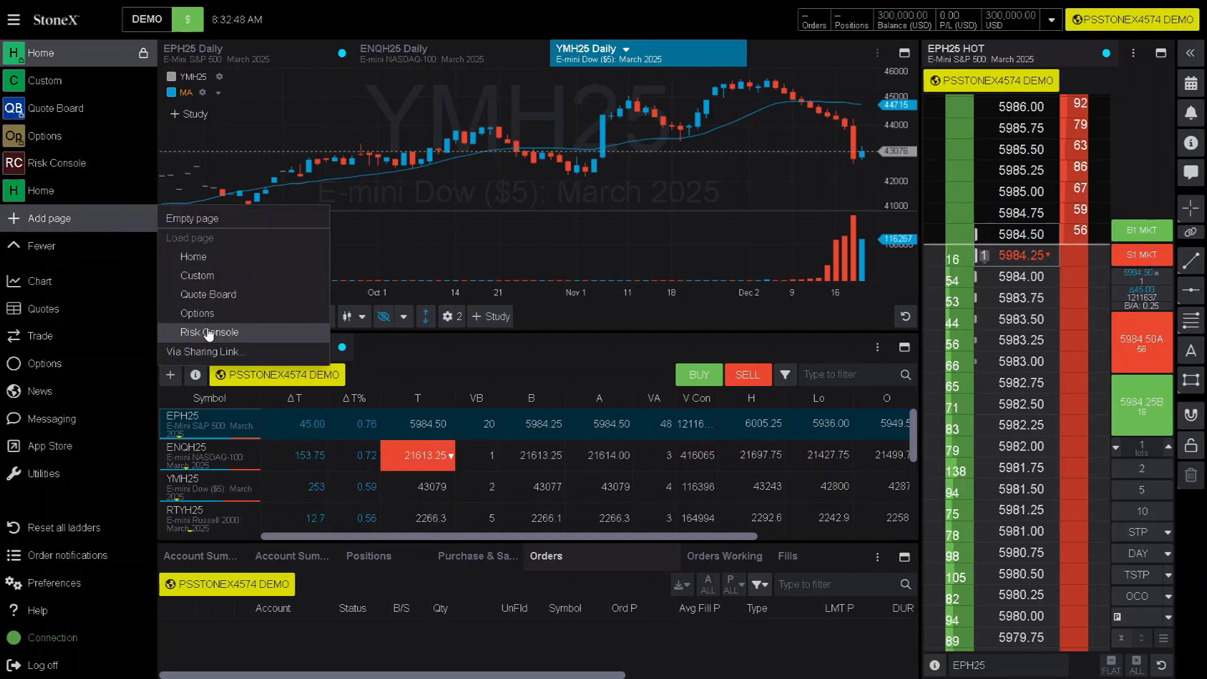
click(194, 227)
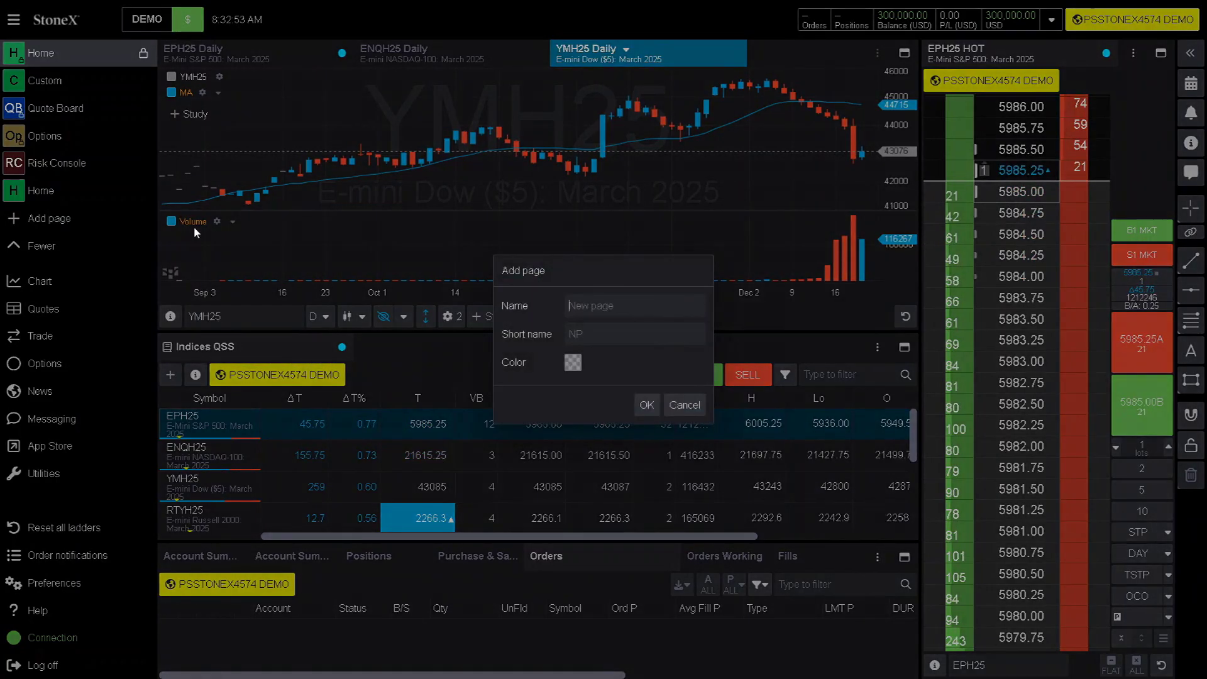
click(620, 308)
text(workspace)
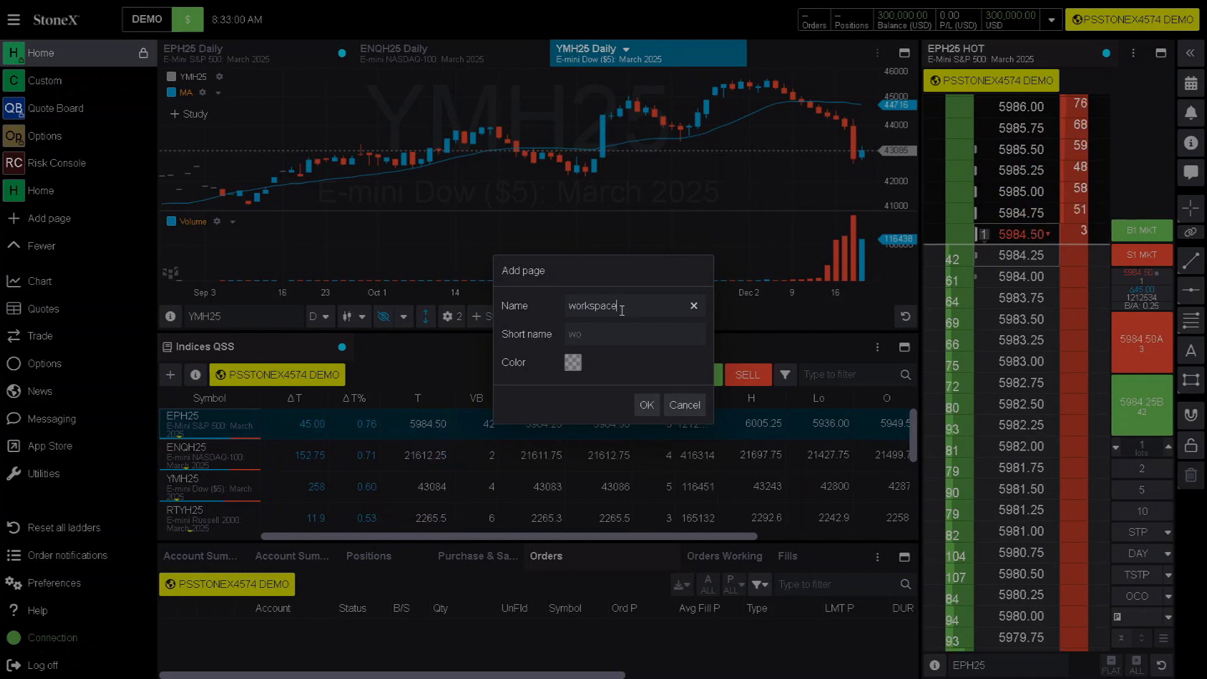
click(601, 345)
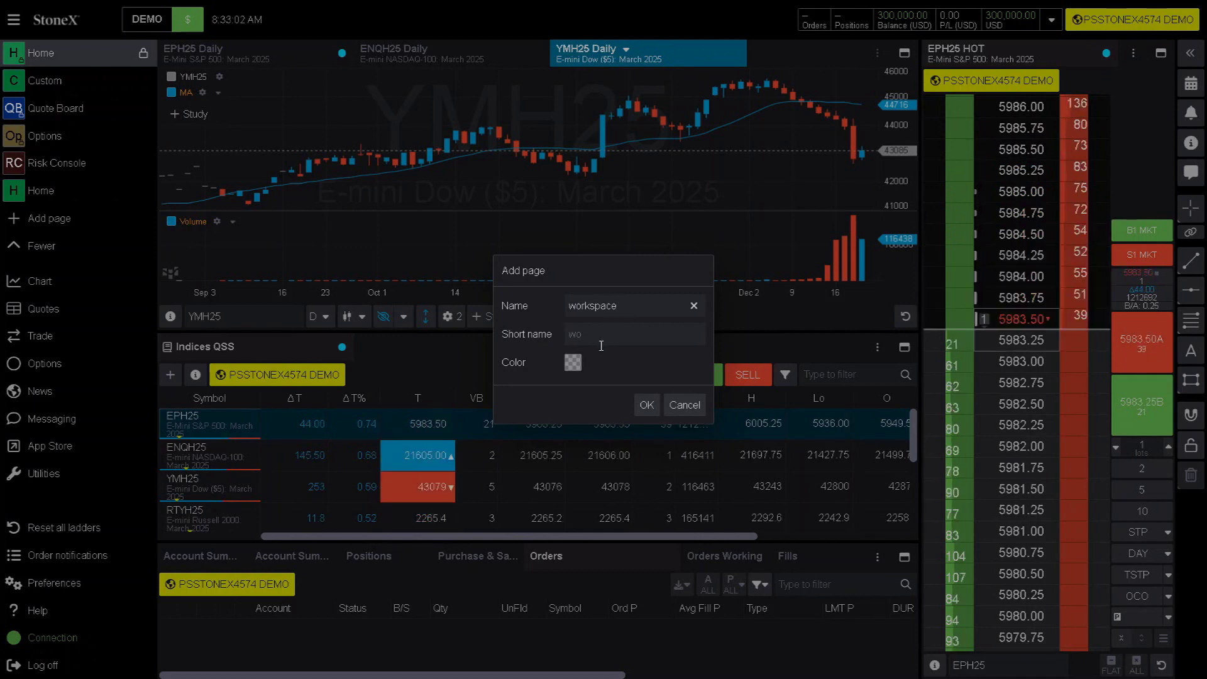
text(WO)
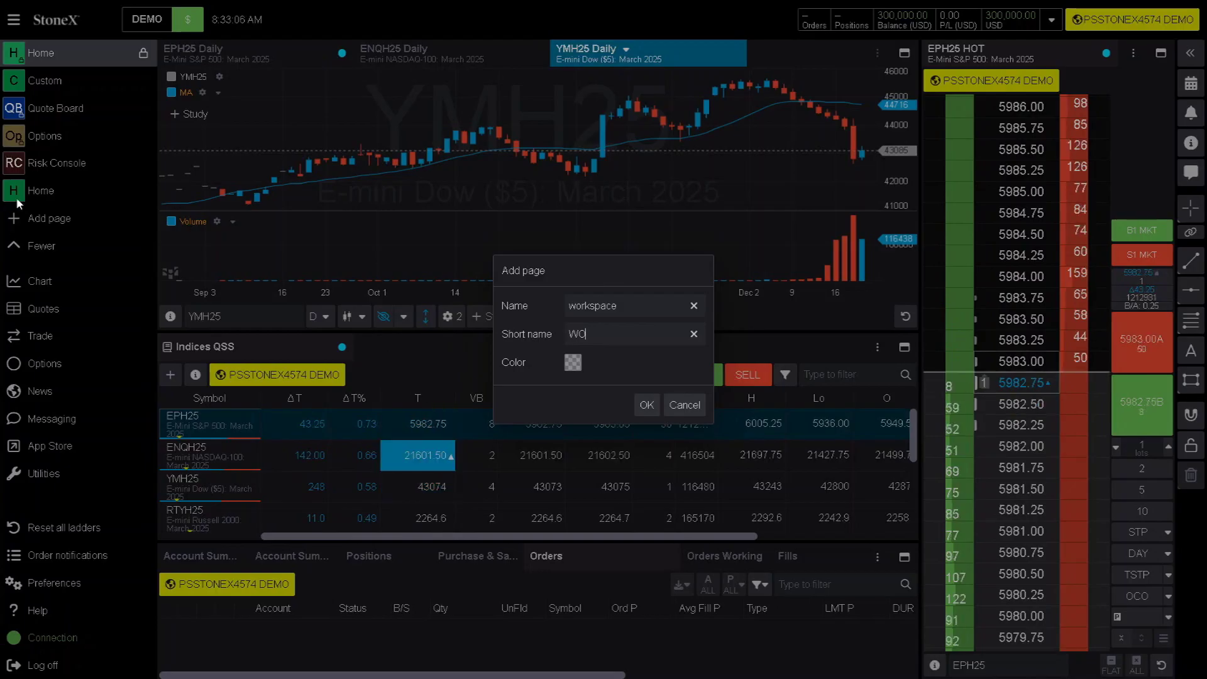
click(649, 416)
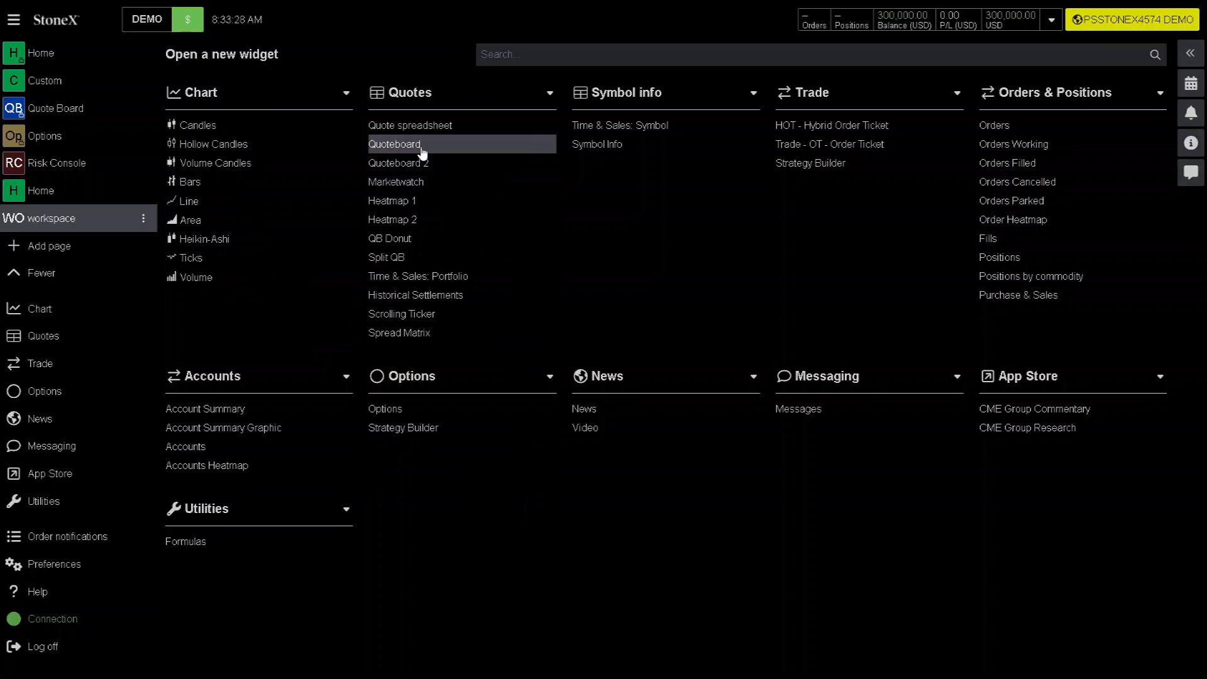
Open a Candles chart on the workspace page and load the MES Micro E-mini S&P 500 symbol in it
click(225, 127)
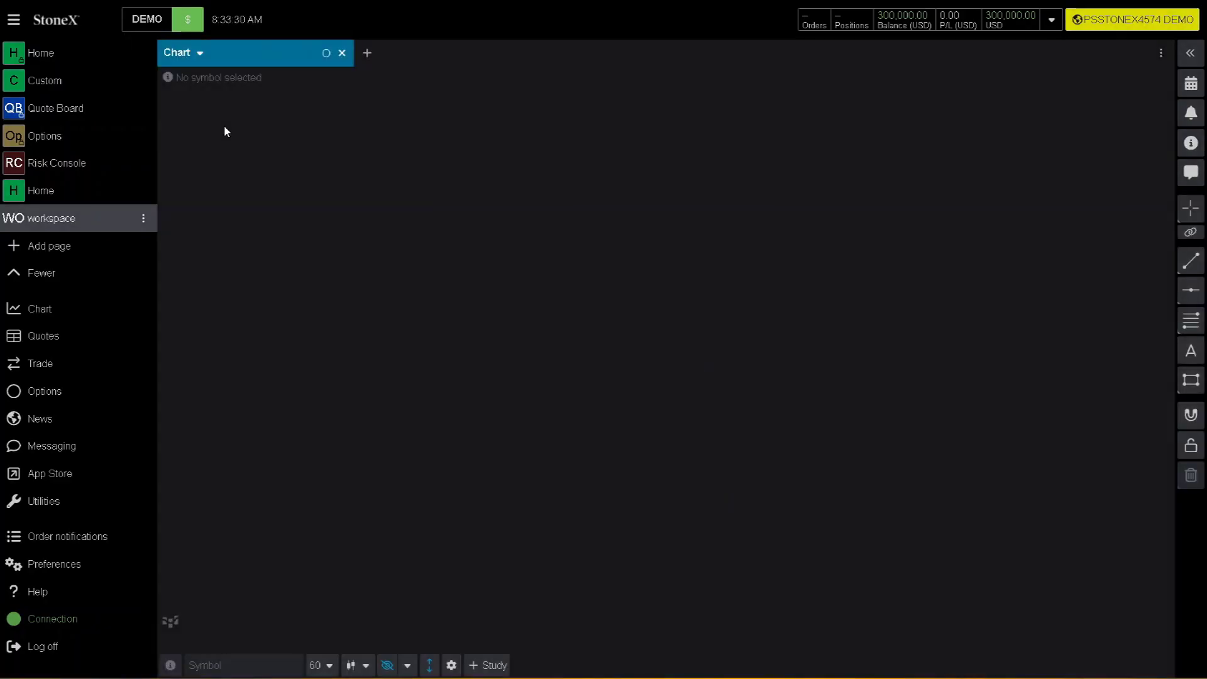
click(368, 53)
click(283, 202)
click(255, 666)
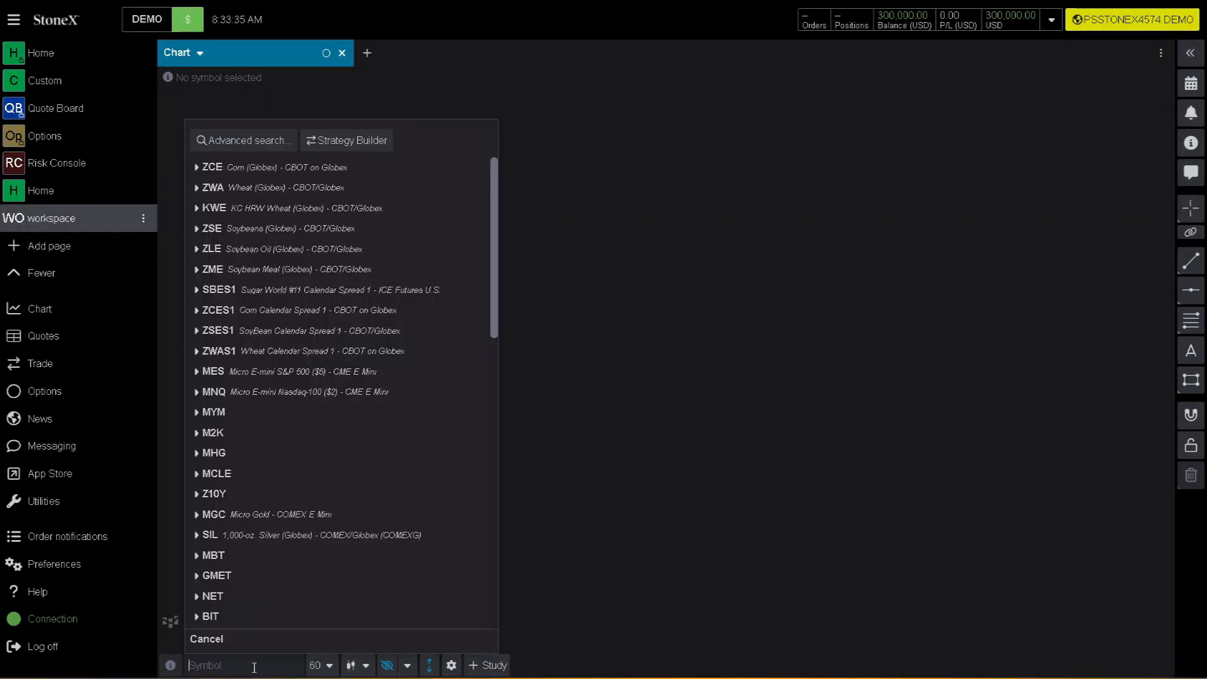
text(MES)
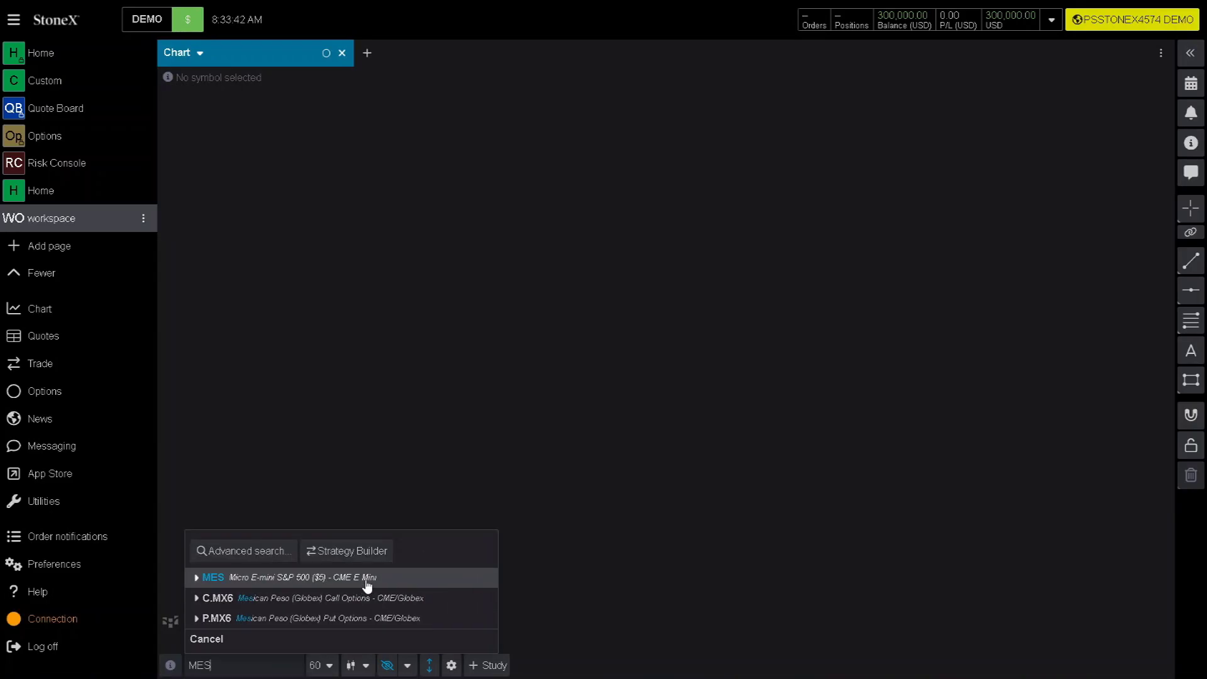
text(Z)
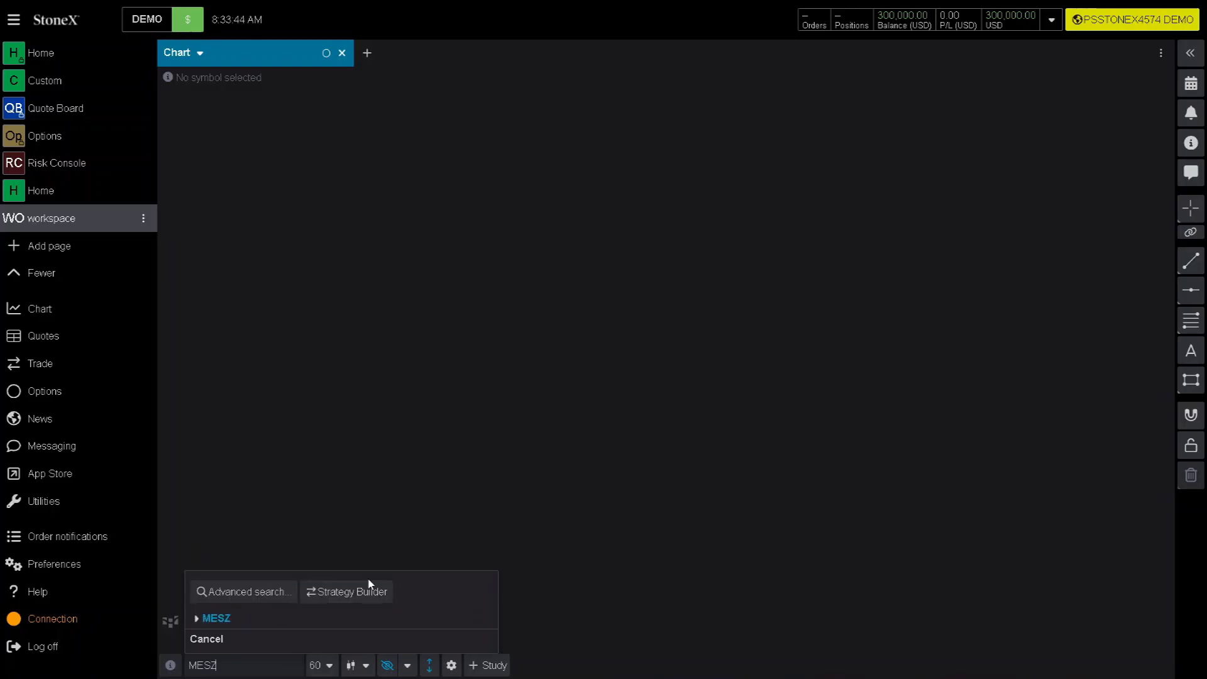
key(BackSpace)
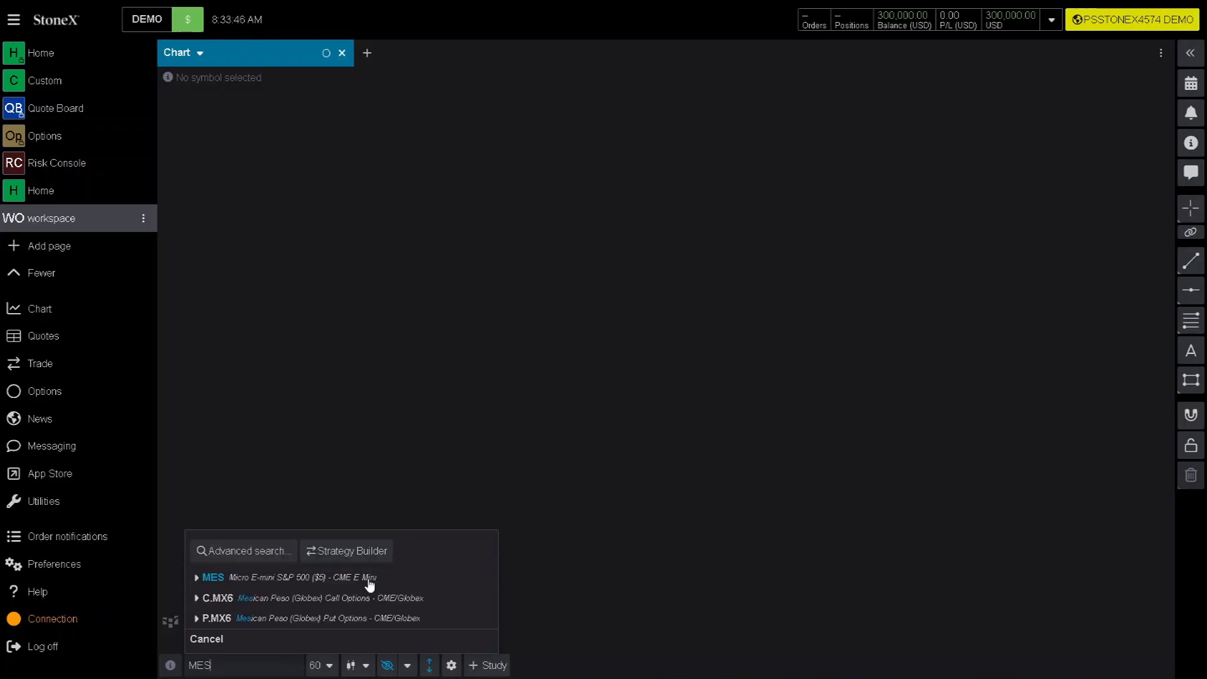
click(351, 580)
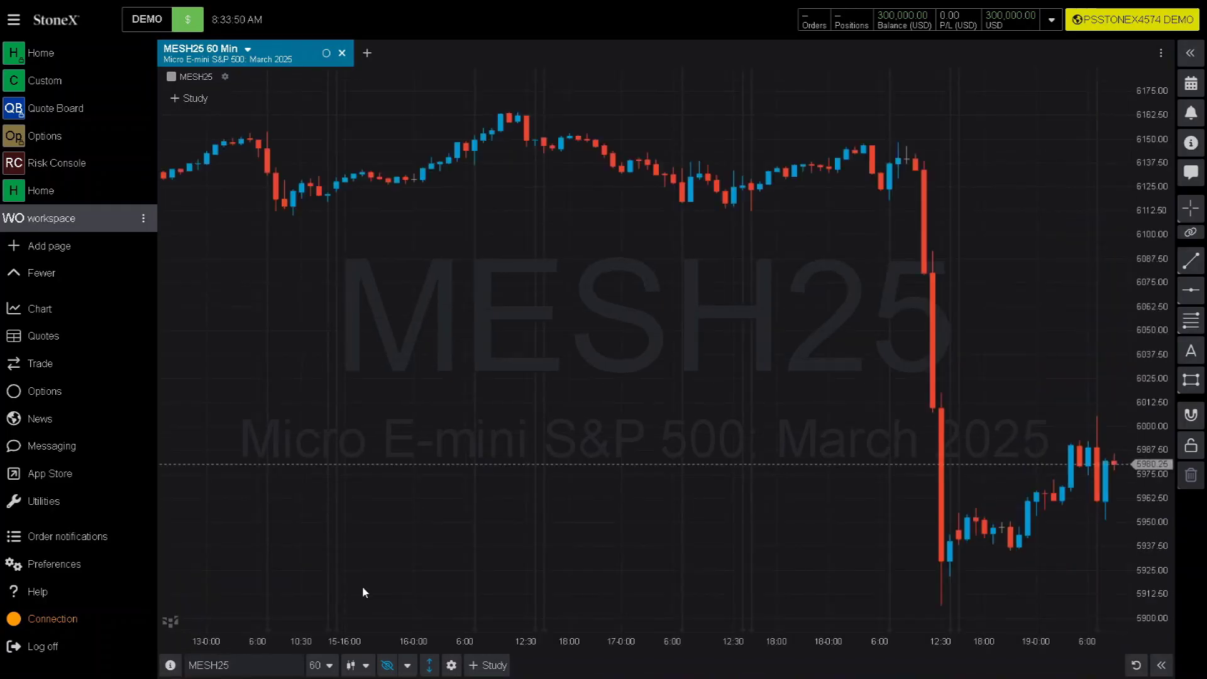
View the locked Home, Quote Board and Options pages, ending on Quote Board
click(77, 68)
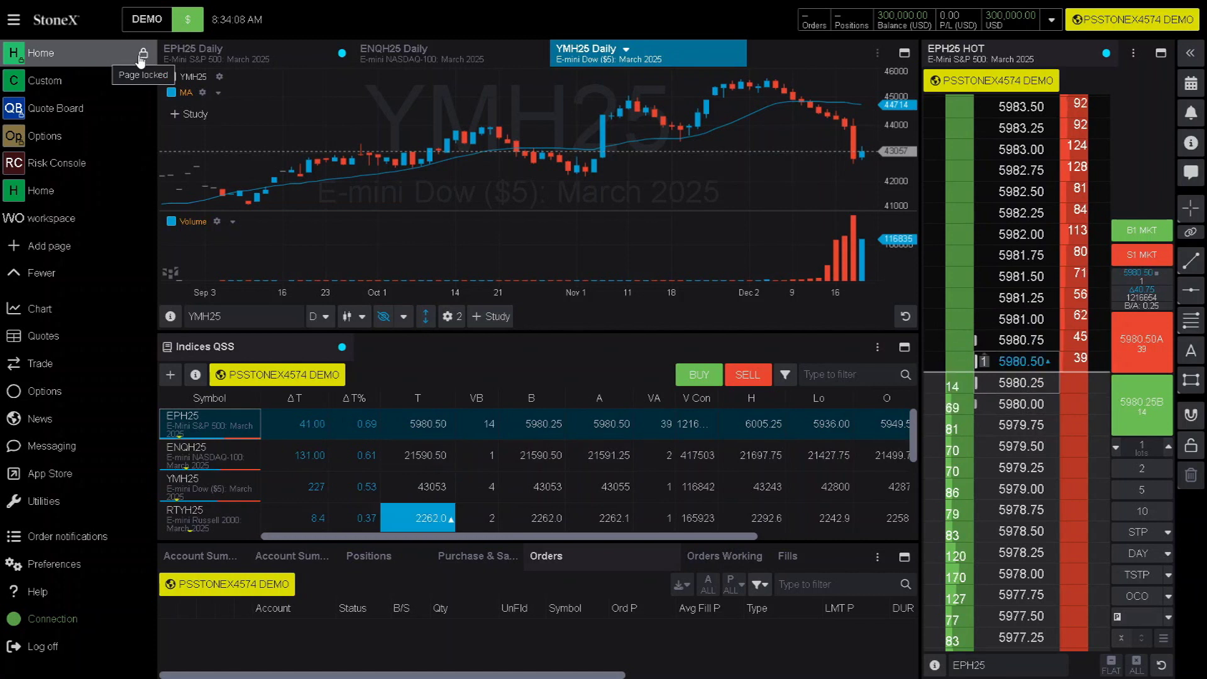
click(75, 117)
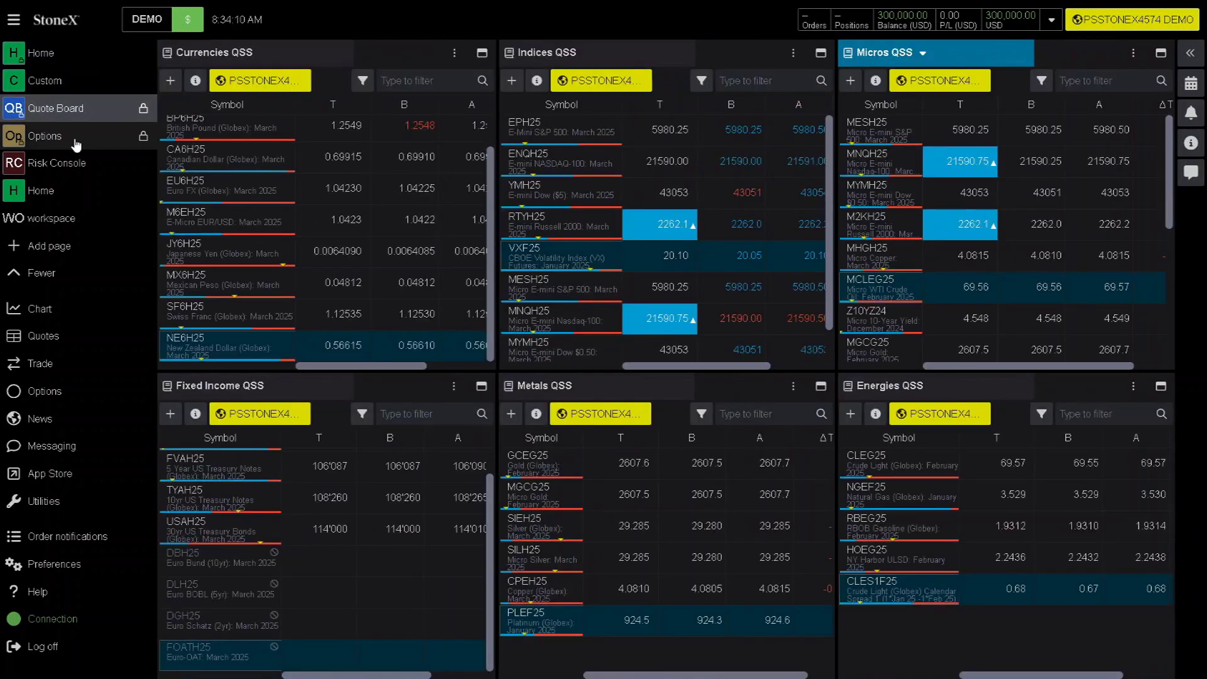
click(73, 141)
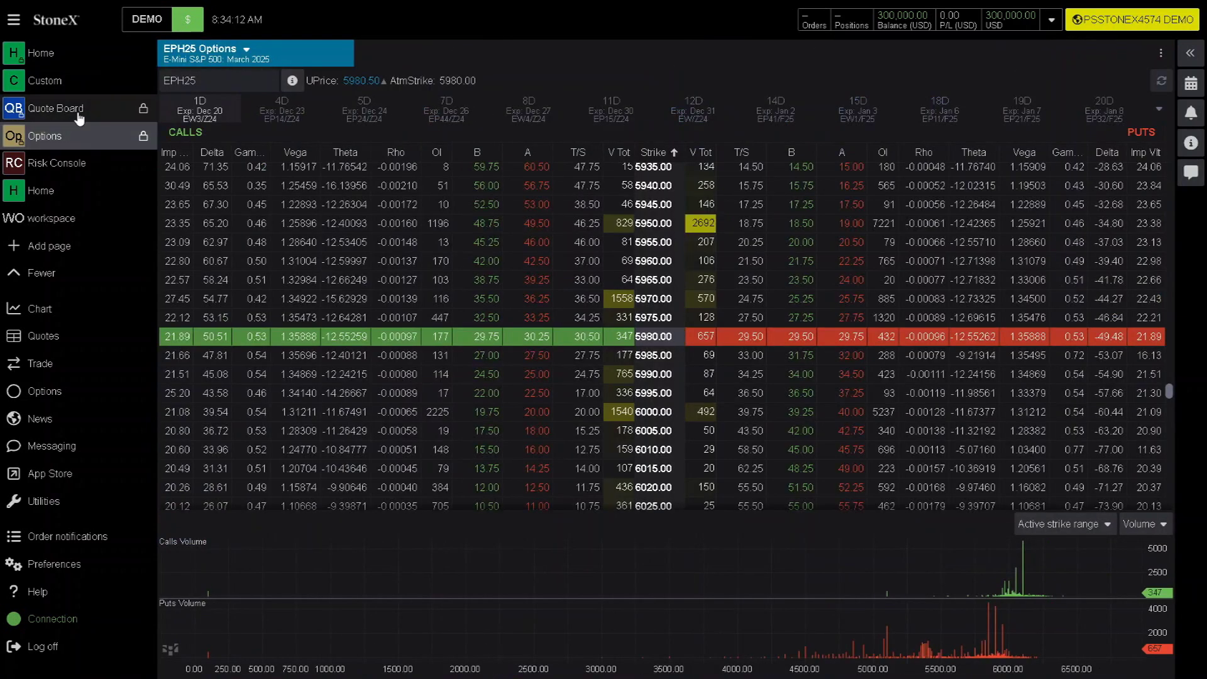
click(80, 111)
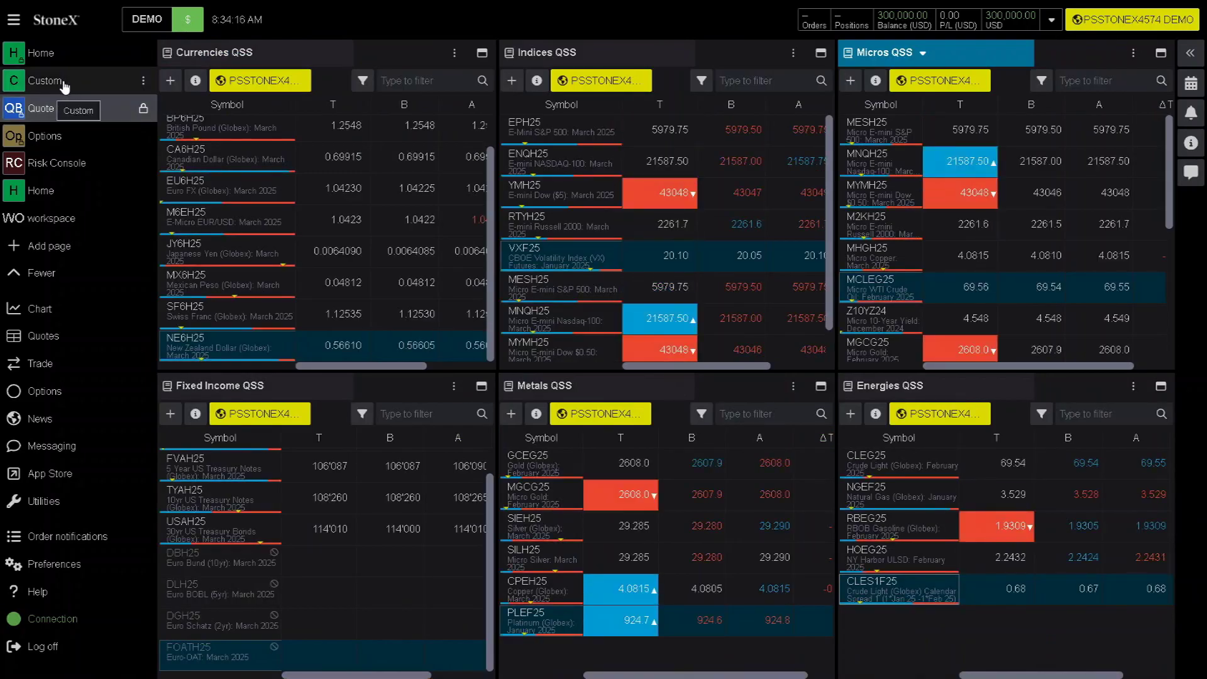
Move the Custom page above the locked Home page in the page list and open it
drag(64, 83, 70, 51)
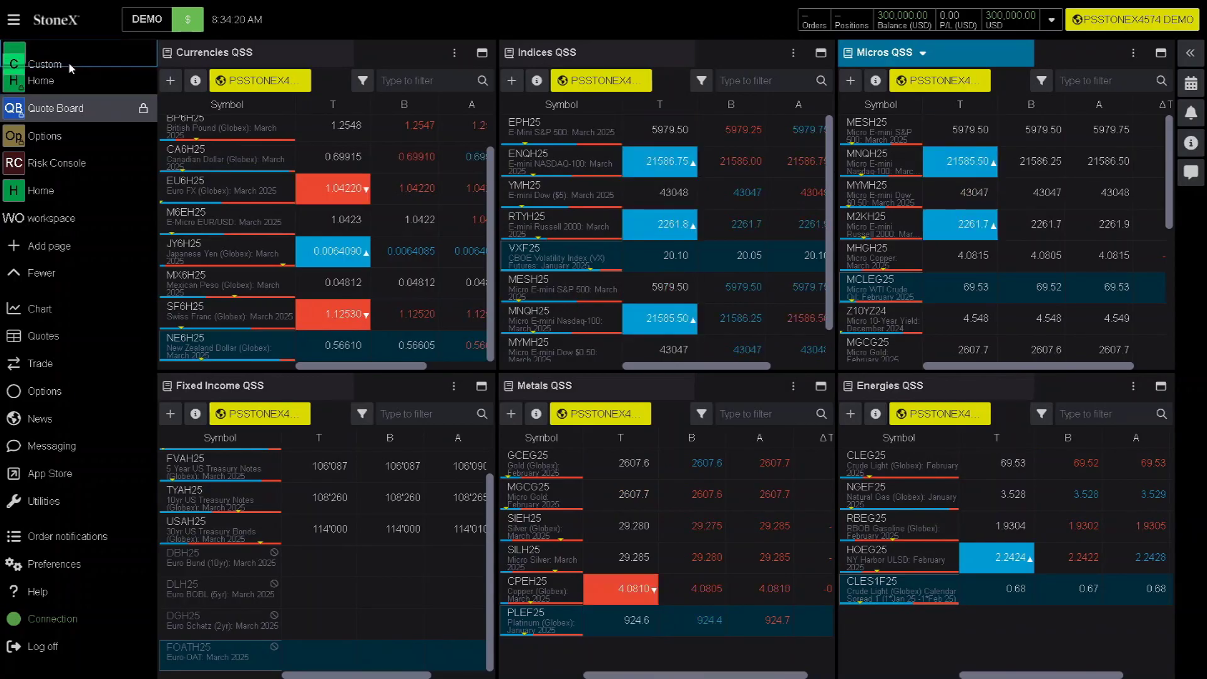
click(76, 53)
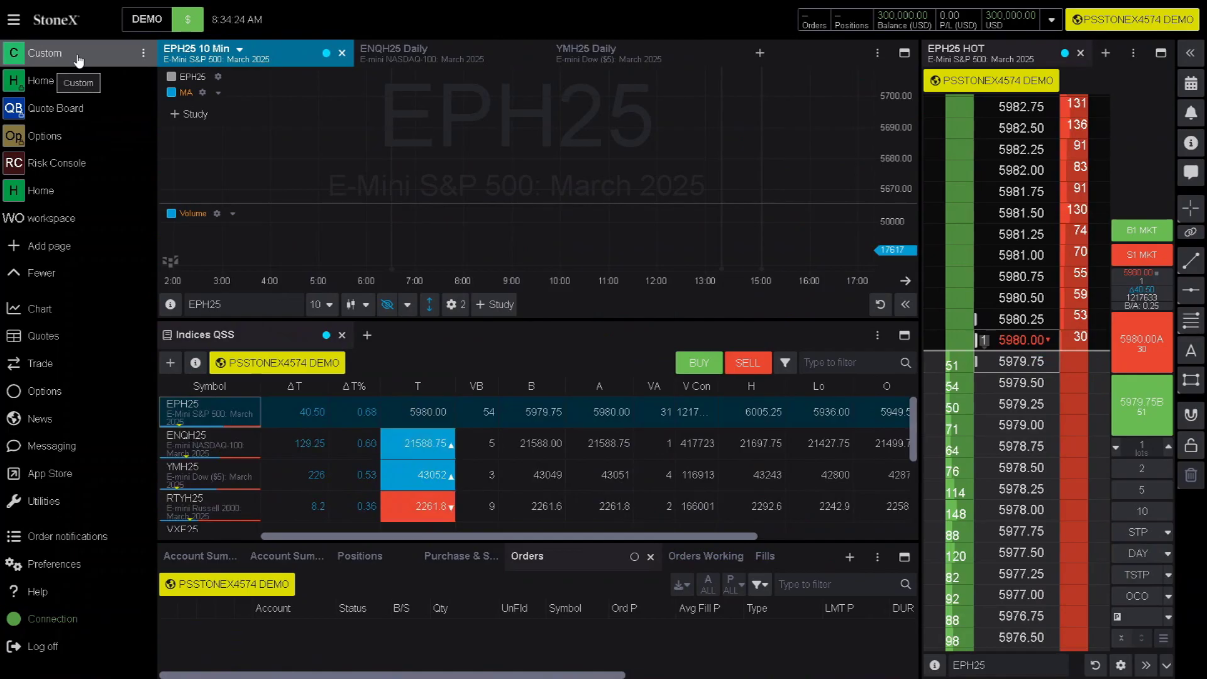
Look through the EPH25, ENQH25 and YMH25 charts on the Custom page and close the ENQH25 Daily chart
click(389, 51)
click(351, 54)
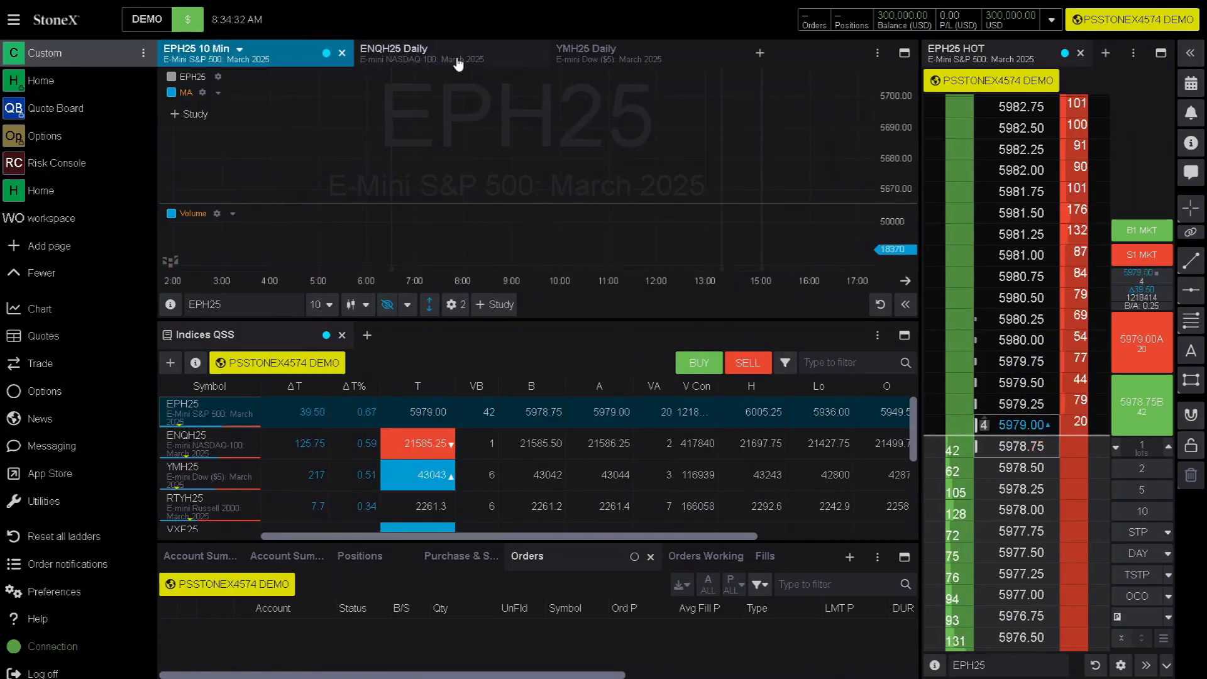
click(585, 63)
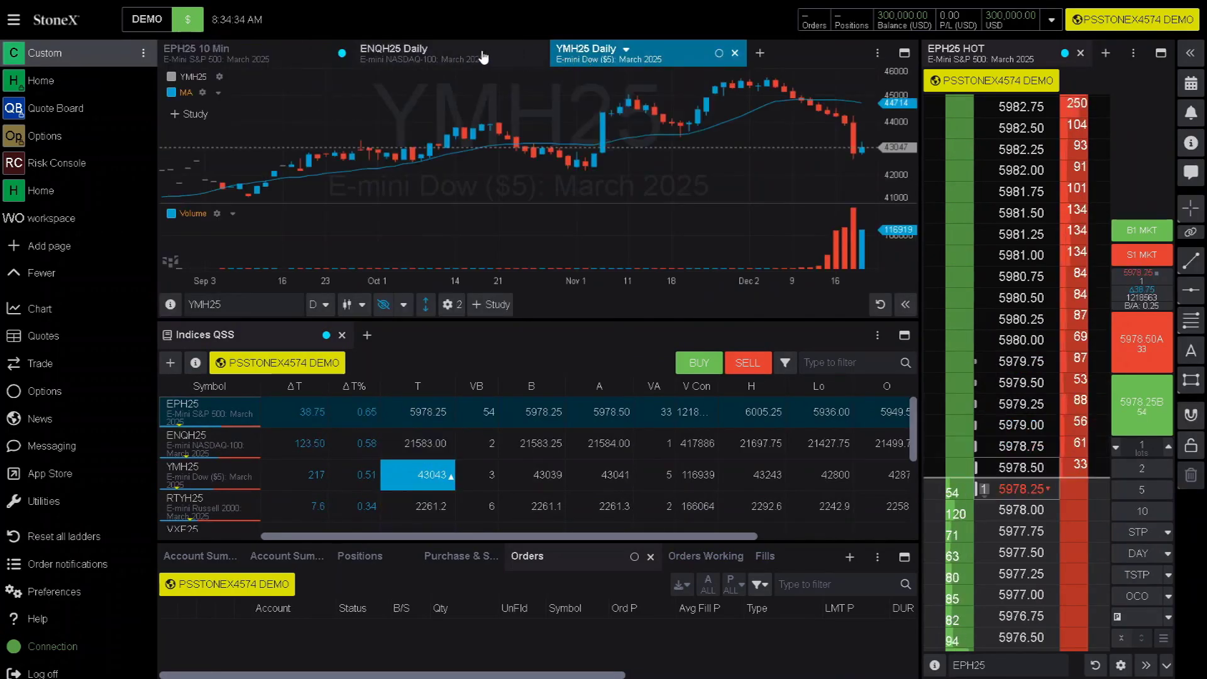
click(239, 57)
click(414, 54)
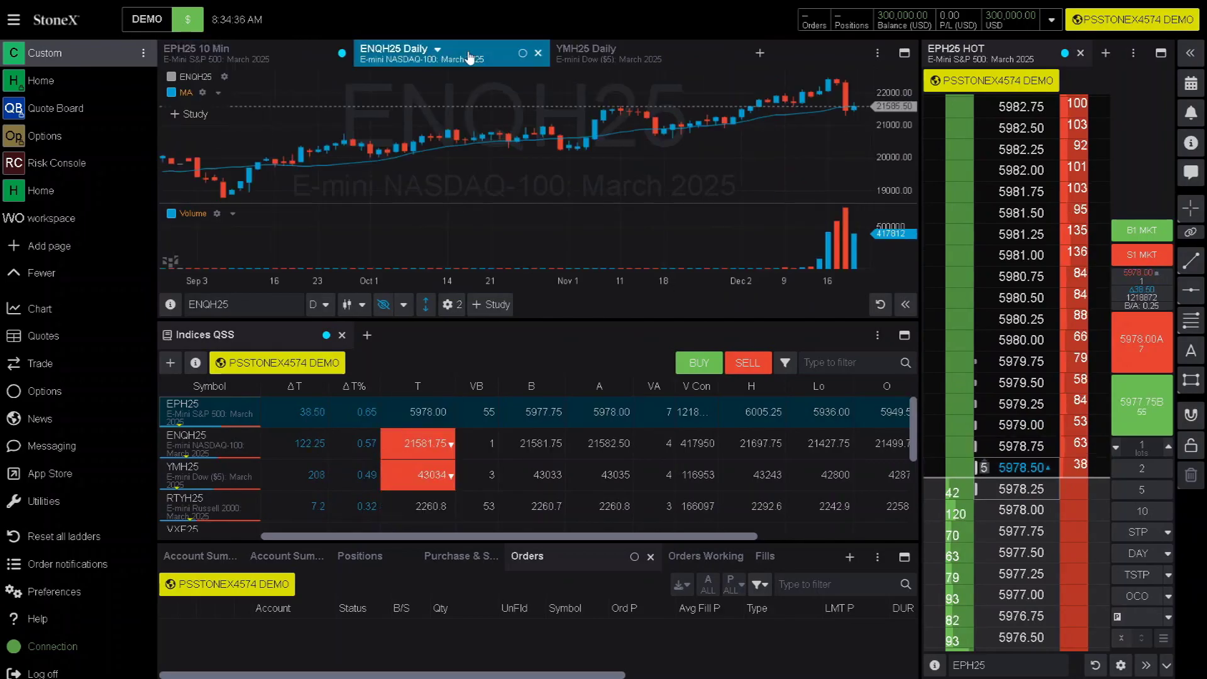
click(585, 53)
click(505, 61)
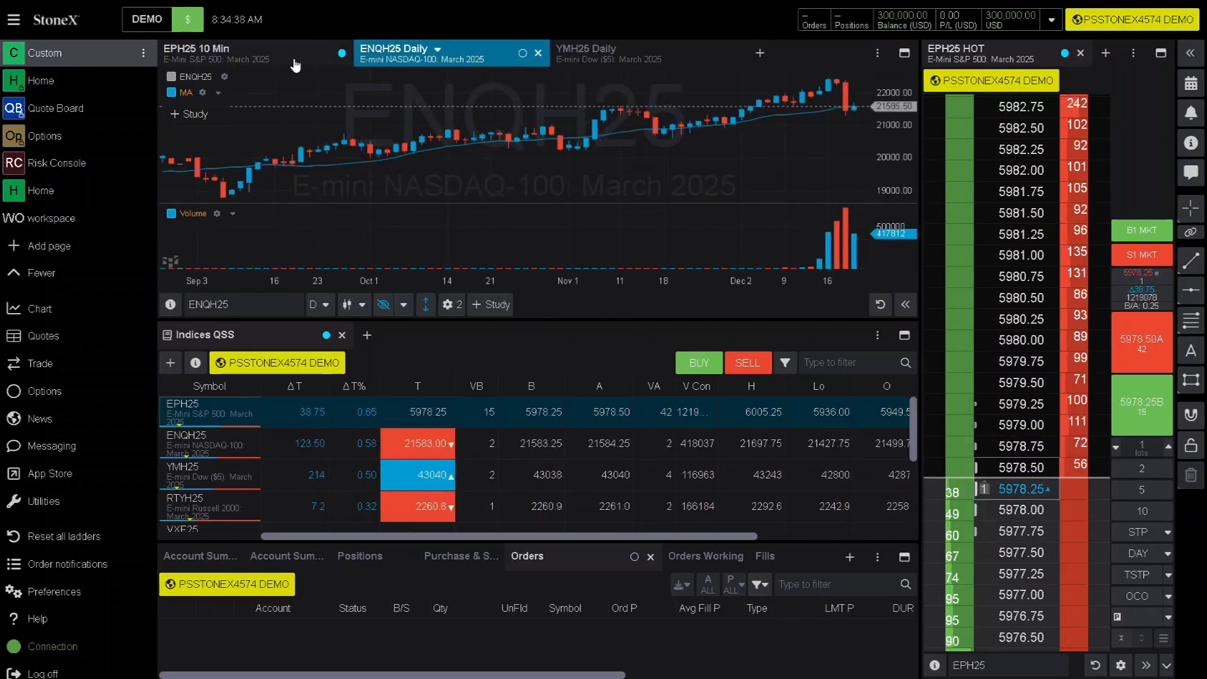
click(538, 56)
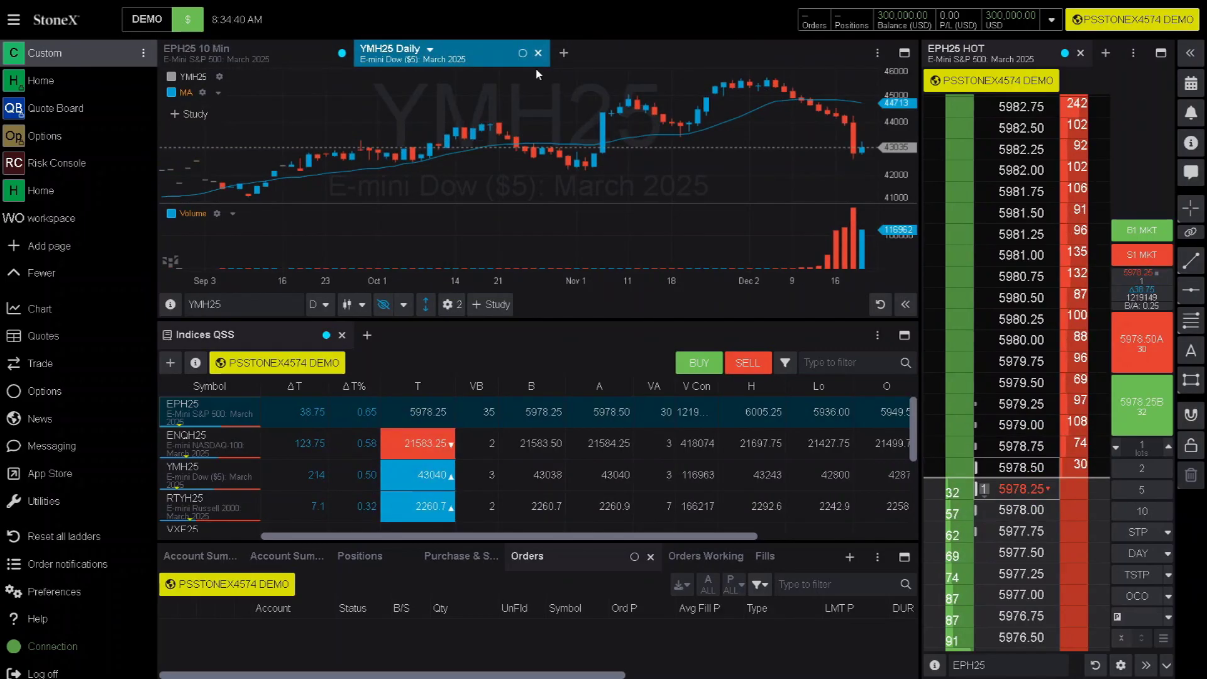
Add a new Candles chart as a tab beside the YMH25 Daily chart
click(563, 54)
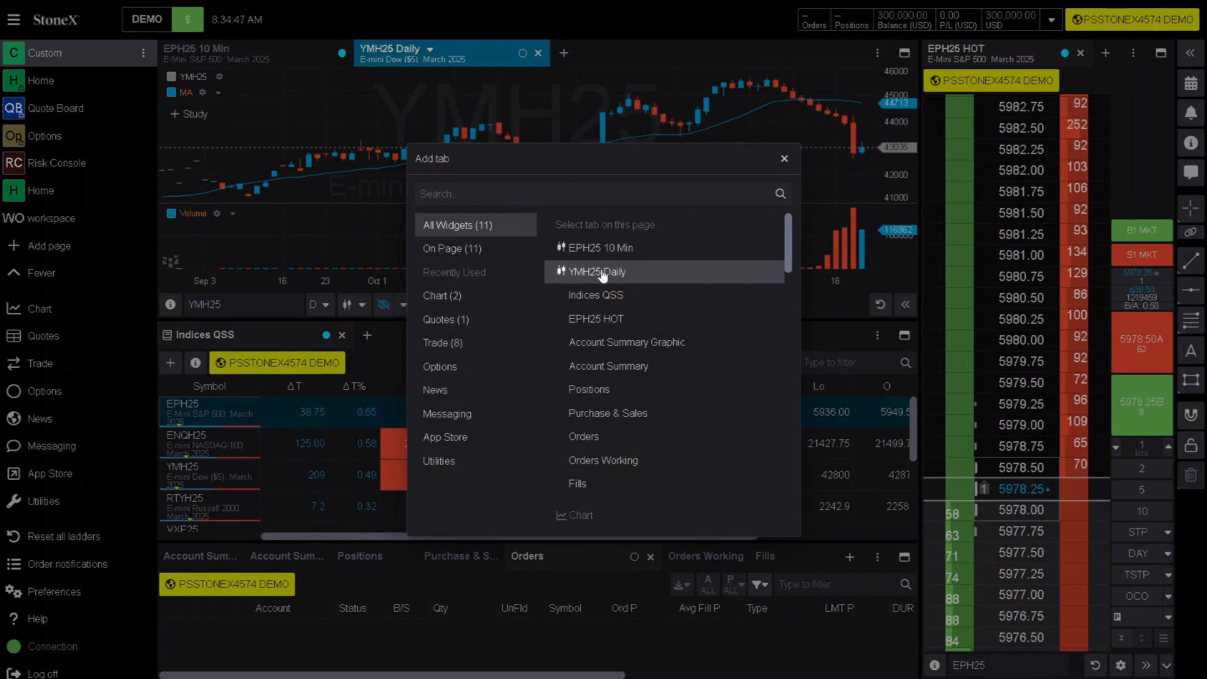
scroll(629, 371, down, 4)
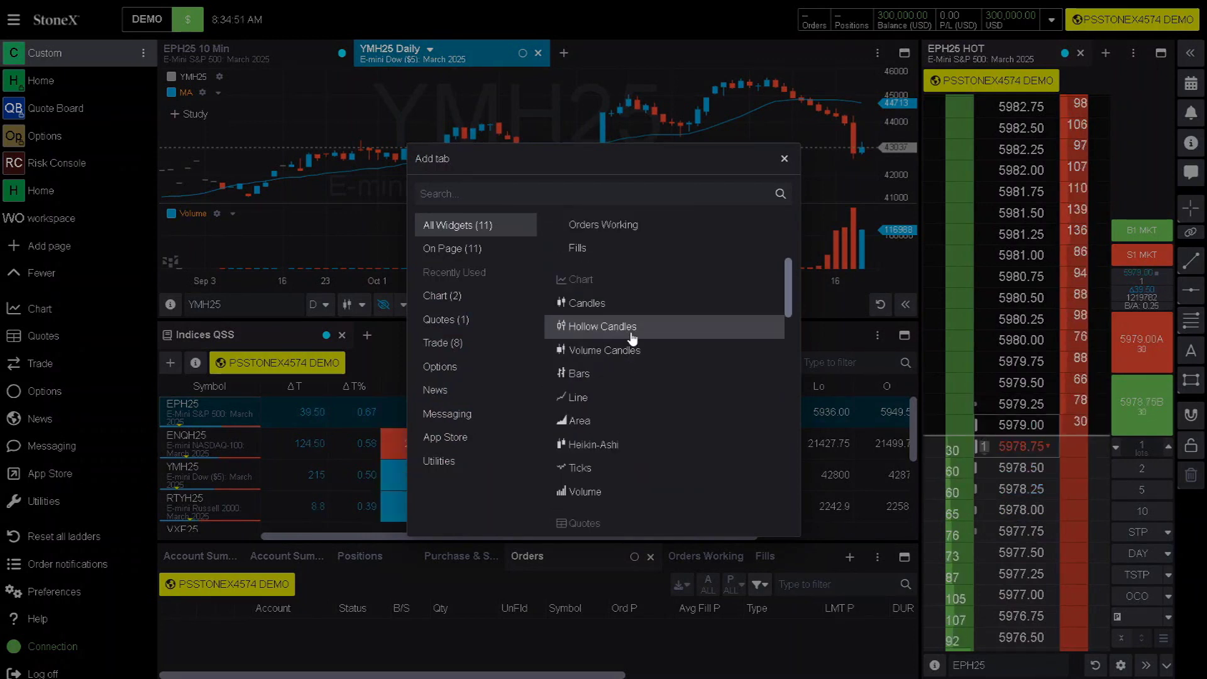
scroll(629, 339, up, 4)
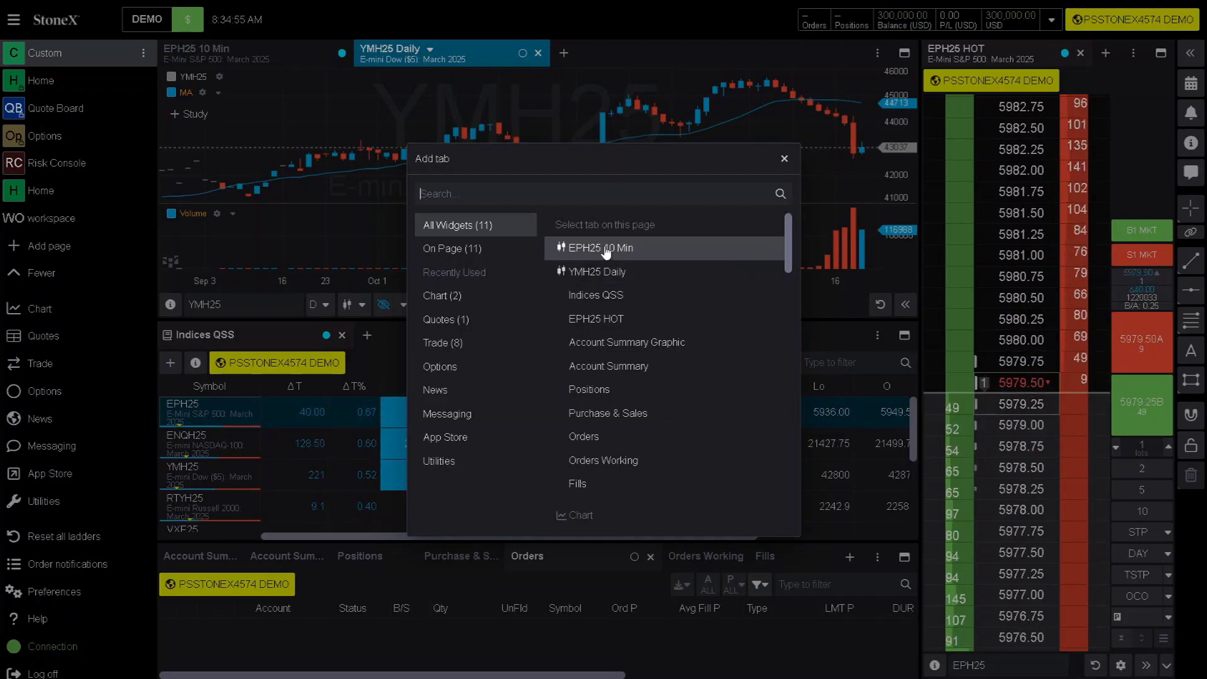
scroll(609, 271, down, 4)
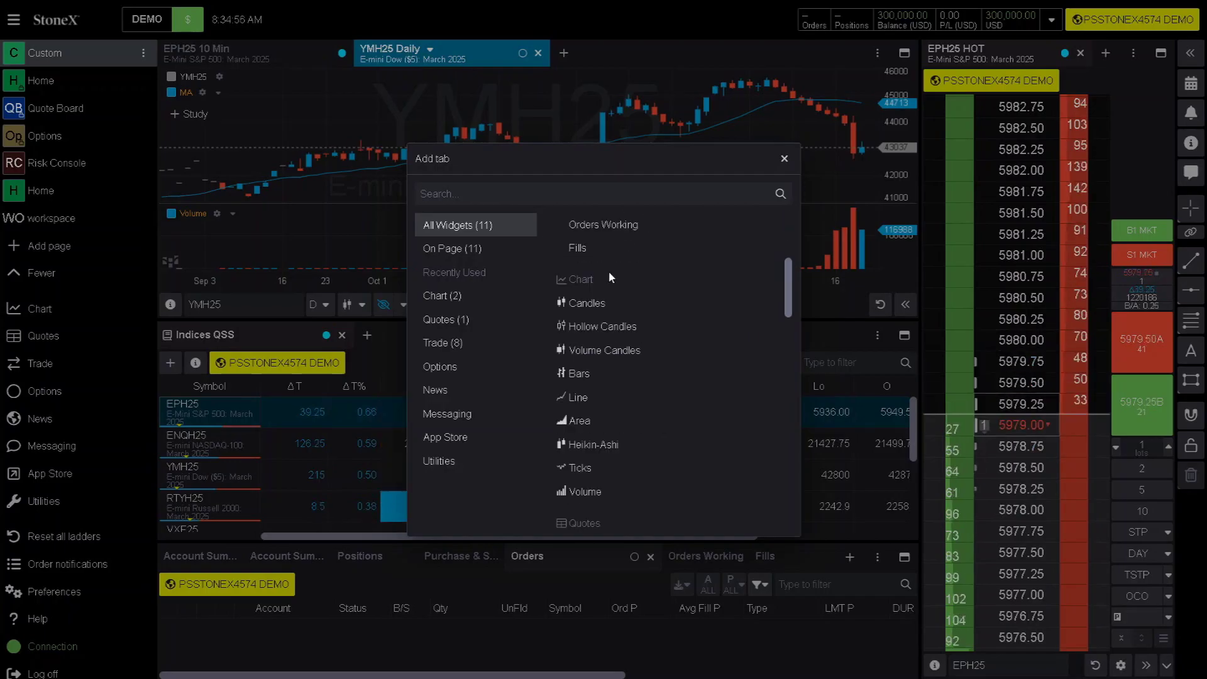
click(591, 308)
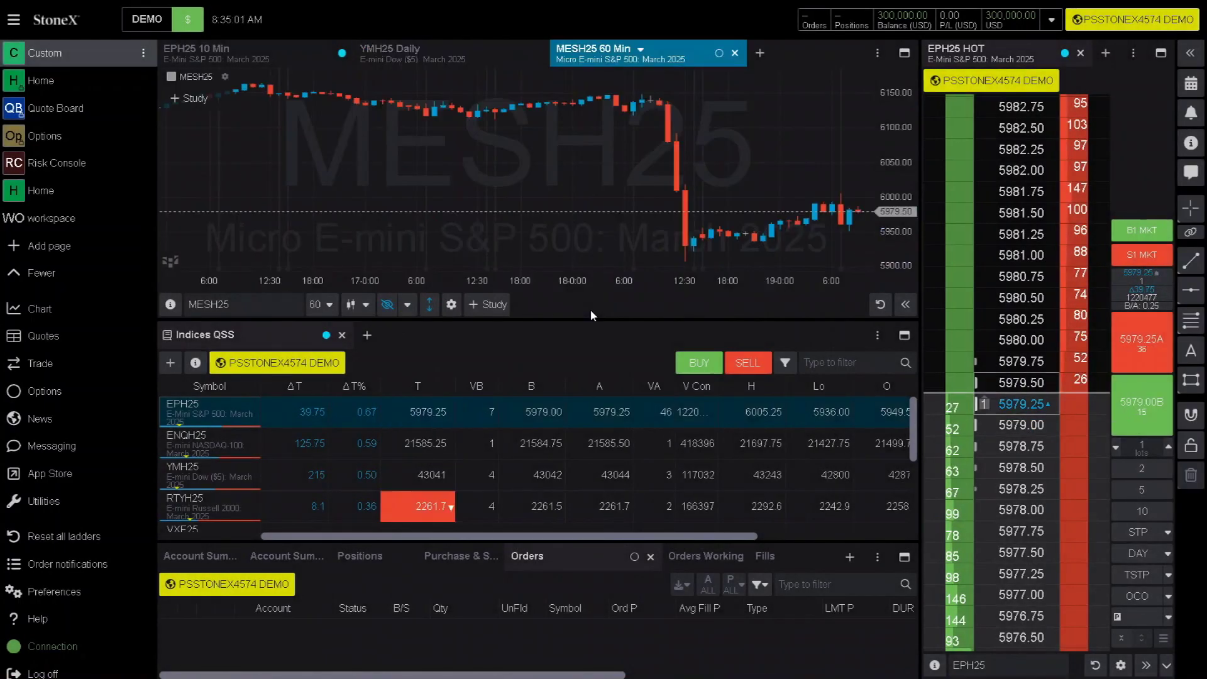
Find the E-Mini S&P 500 under the symbol EP and load its March 2025 contract, F.US.EPH25, in the new chart
click(276, 302)
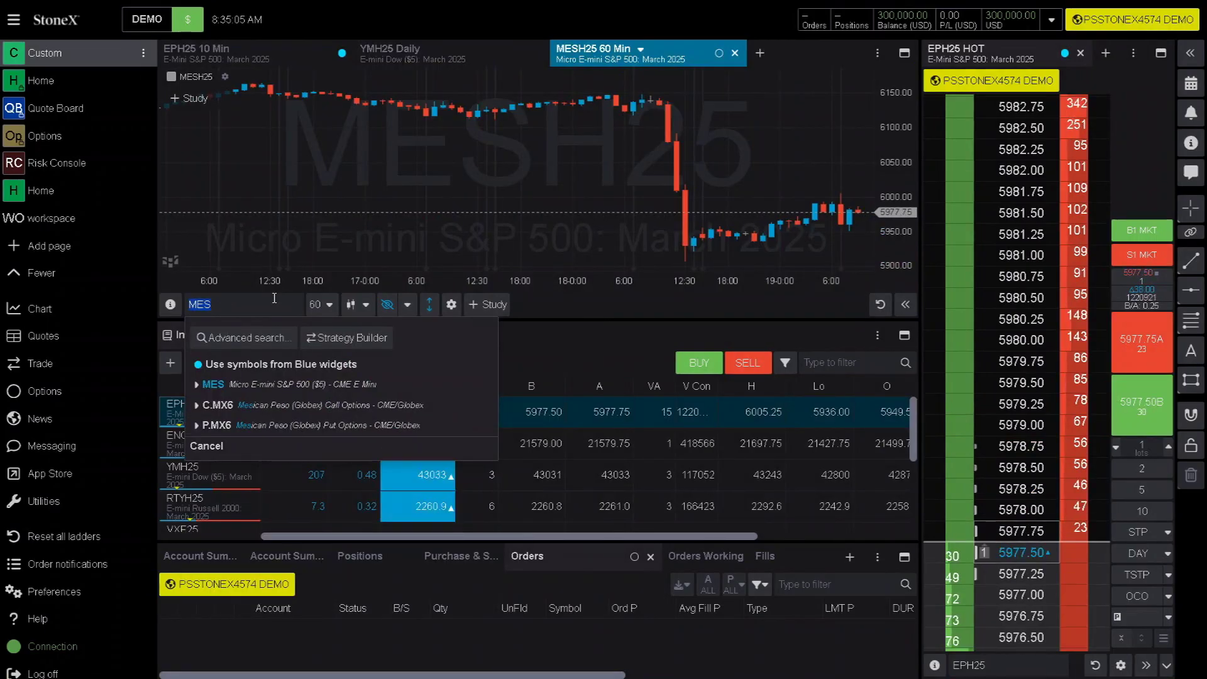
text(ES)
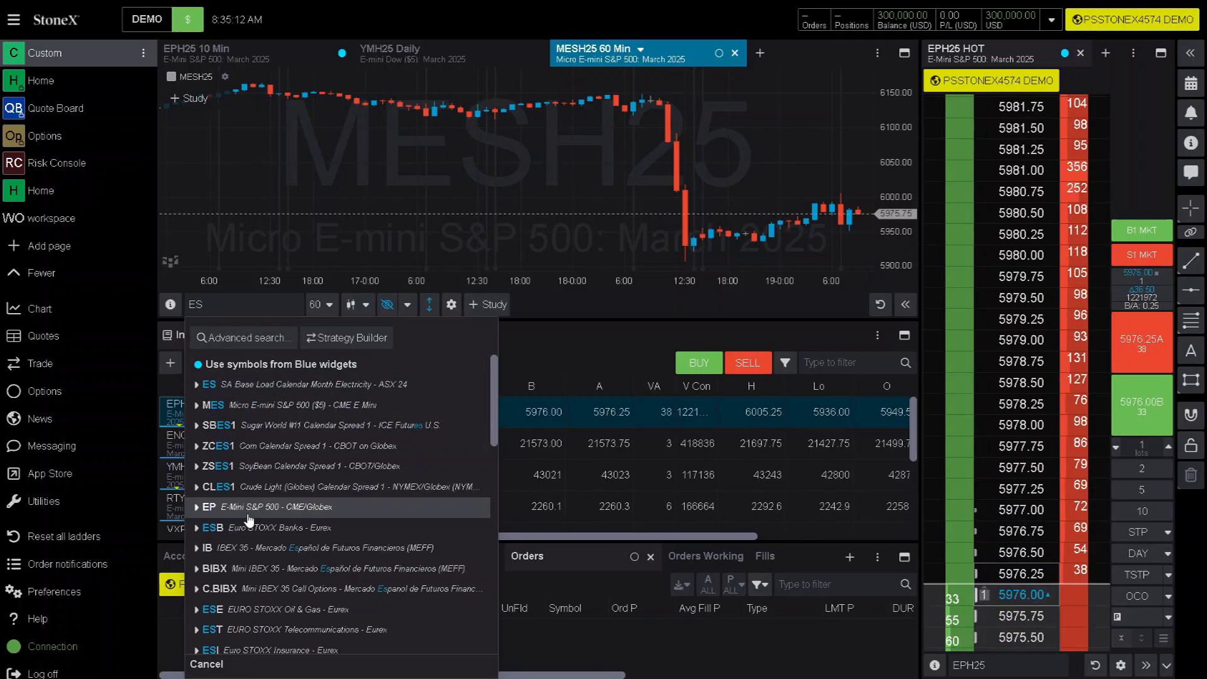
key(BackSpace)
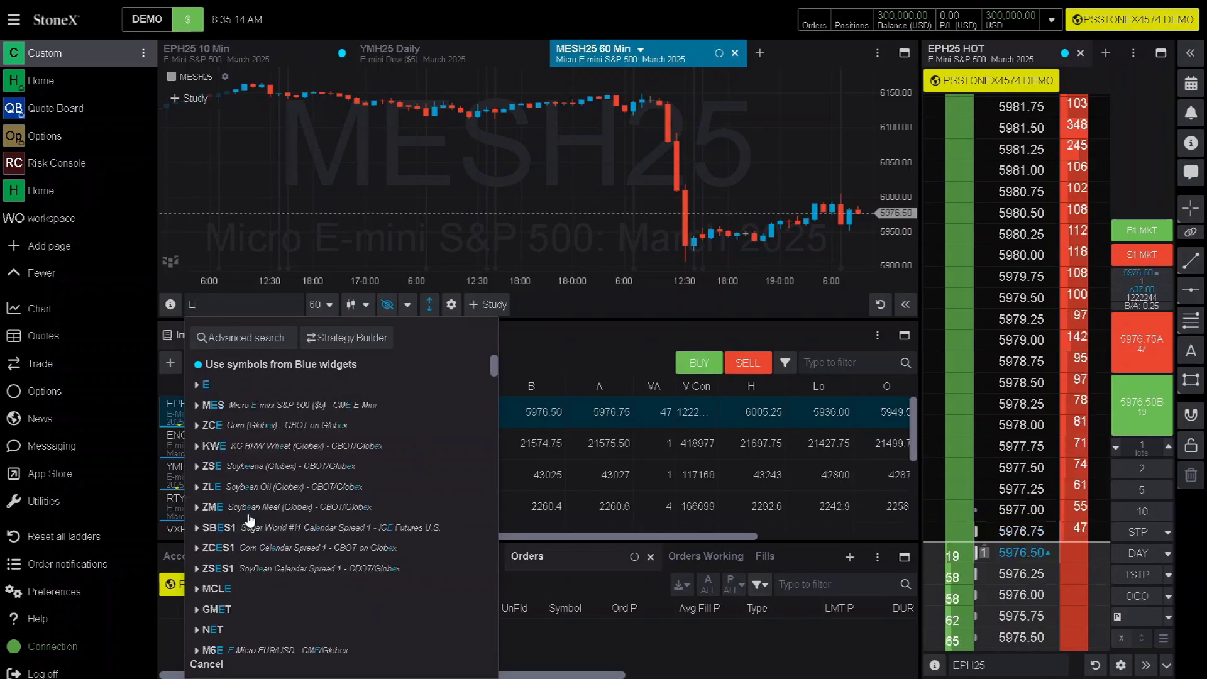
text(P)
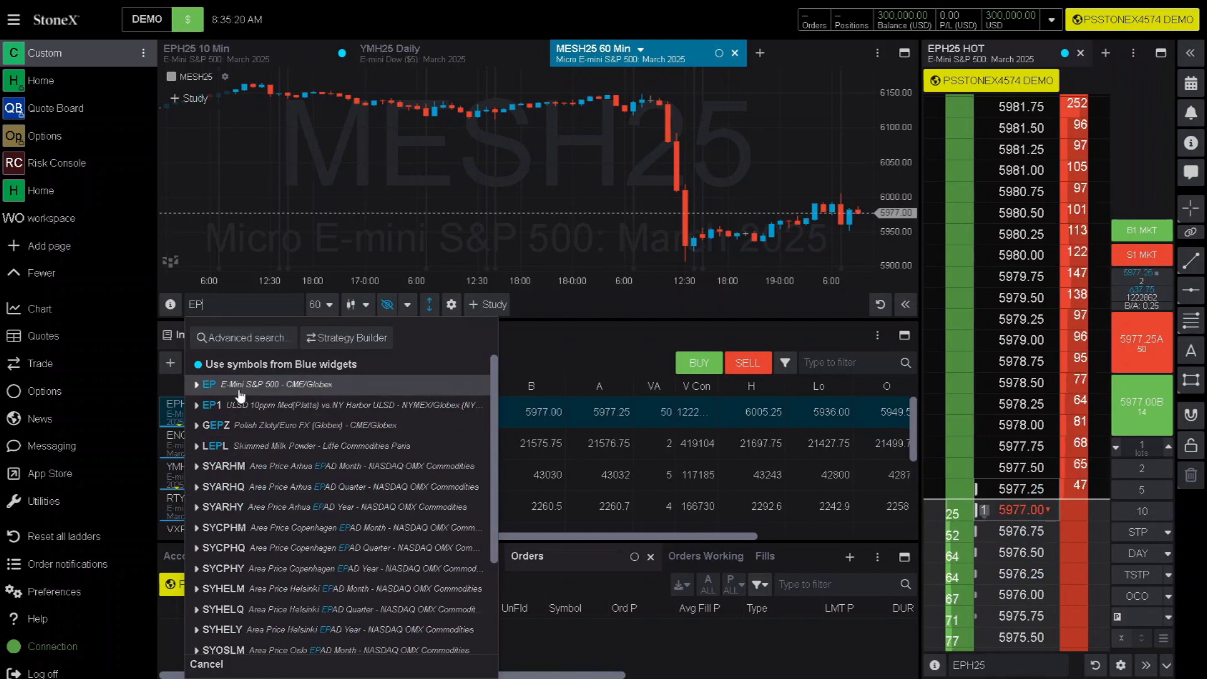
click(197, 384)
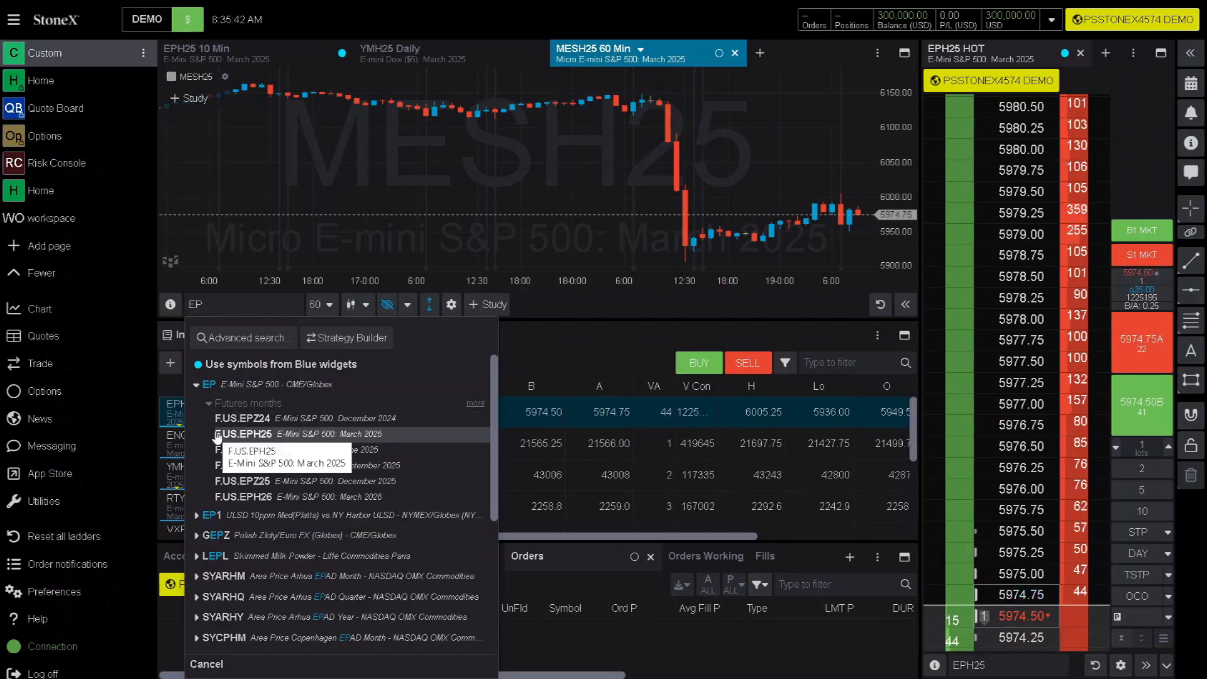
click(248, 434)
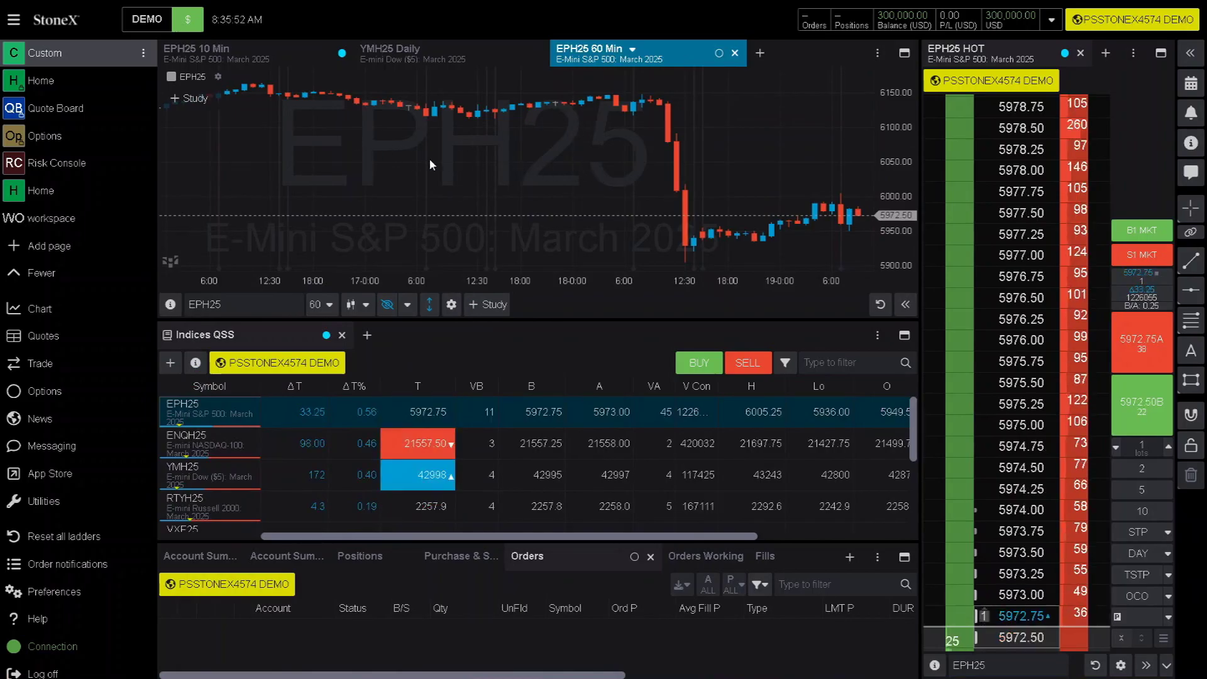
Add the Volume (Con) study to the EPH25 60 Min chart
right_click(313, 155)
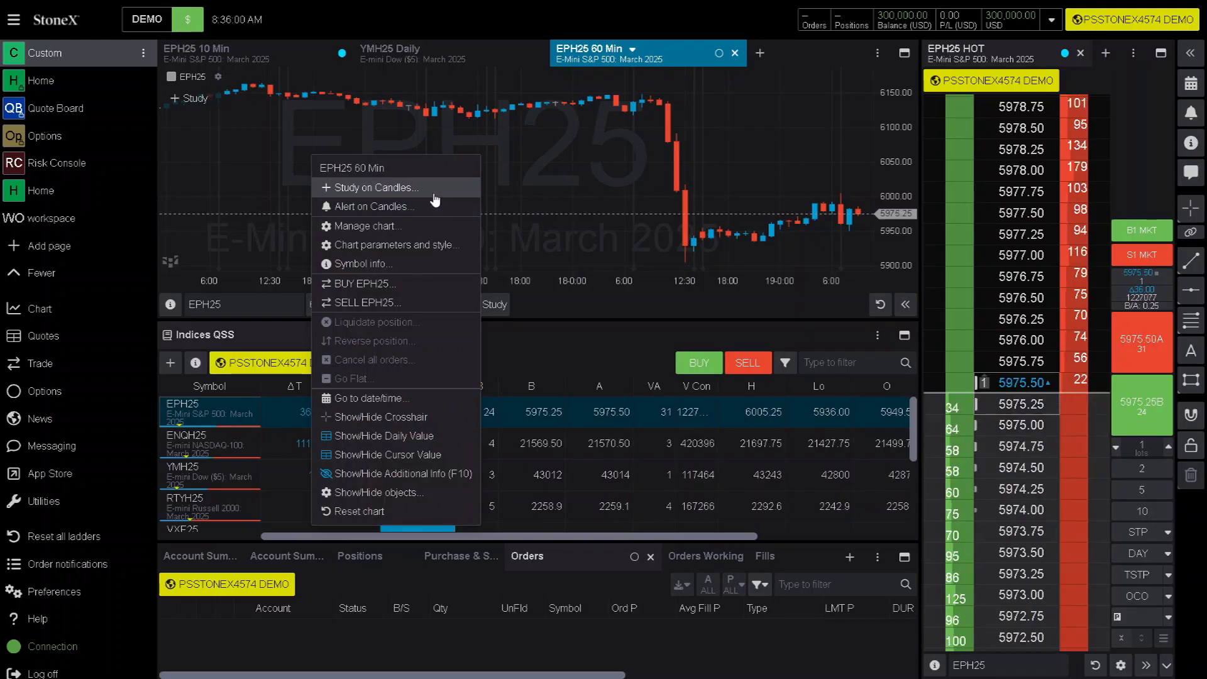
click(434, 196)
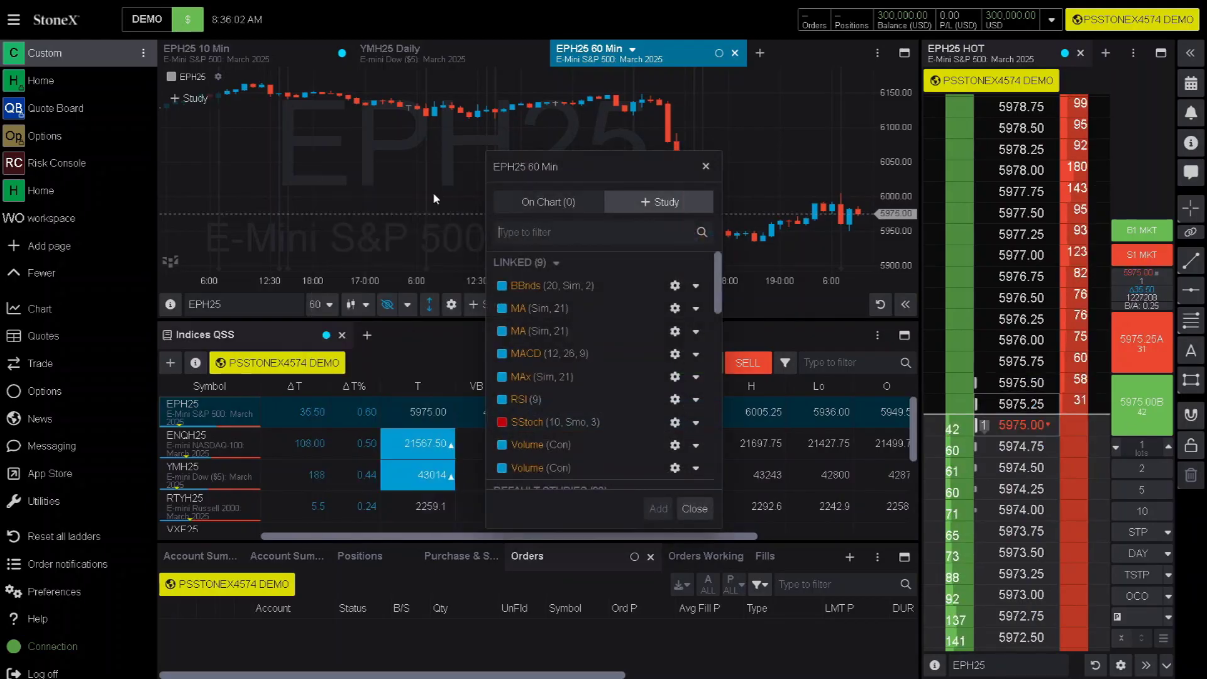
drag(717, 284, 719, 468)
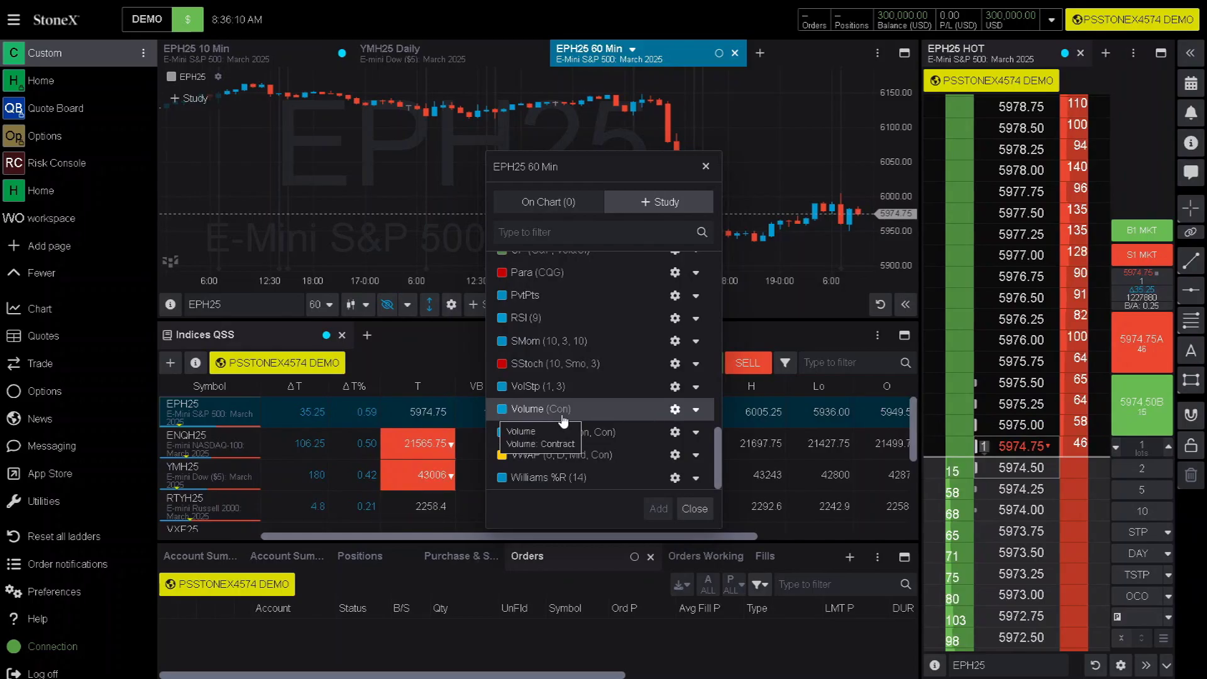
click(563, 416)
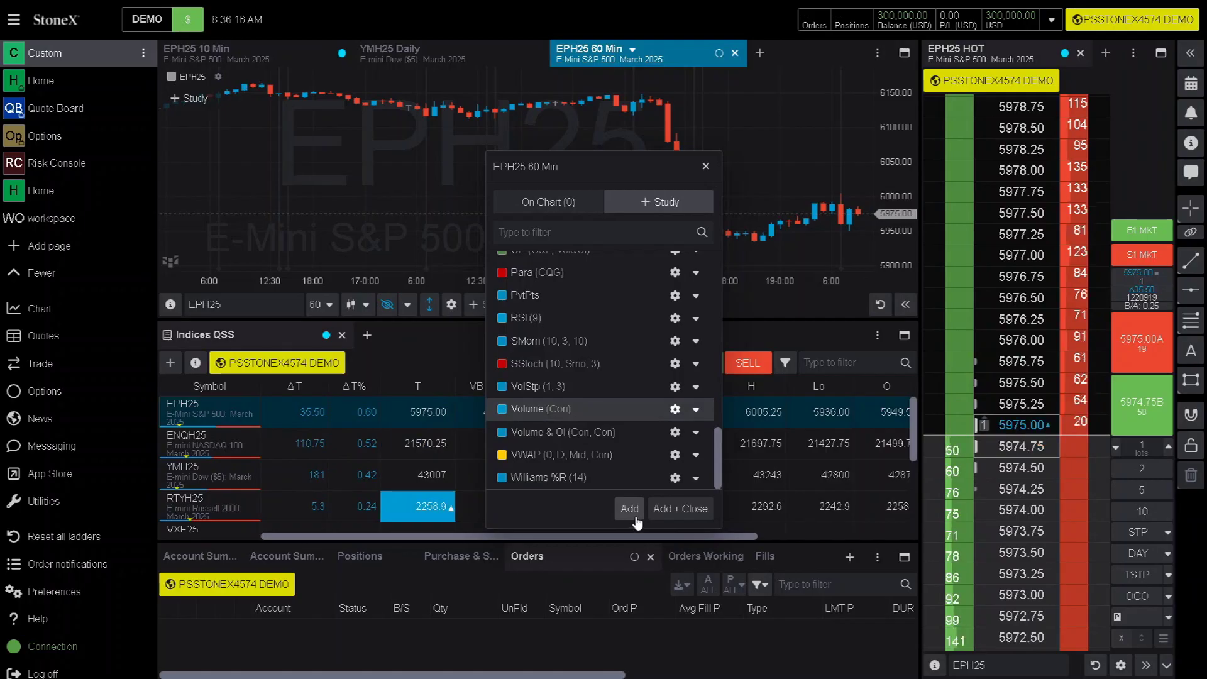
click(636, 516)
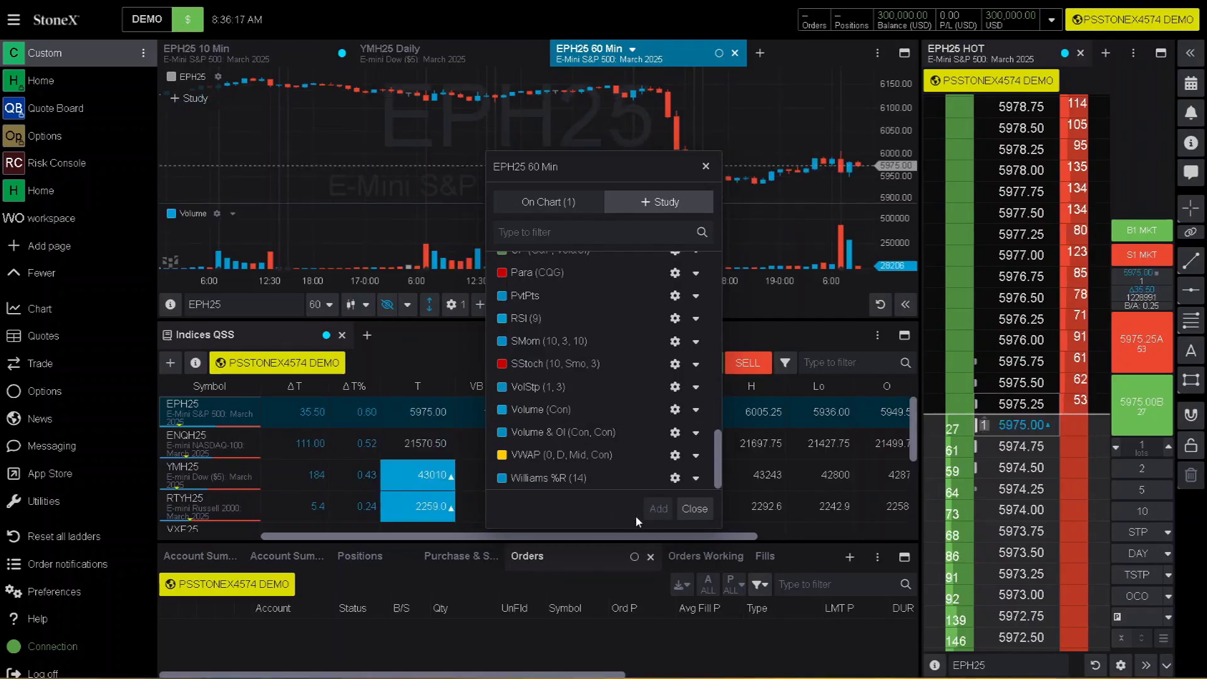
click(705, 166)
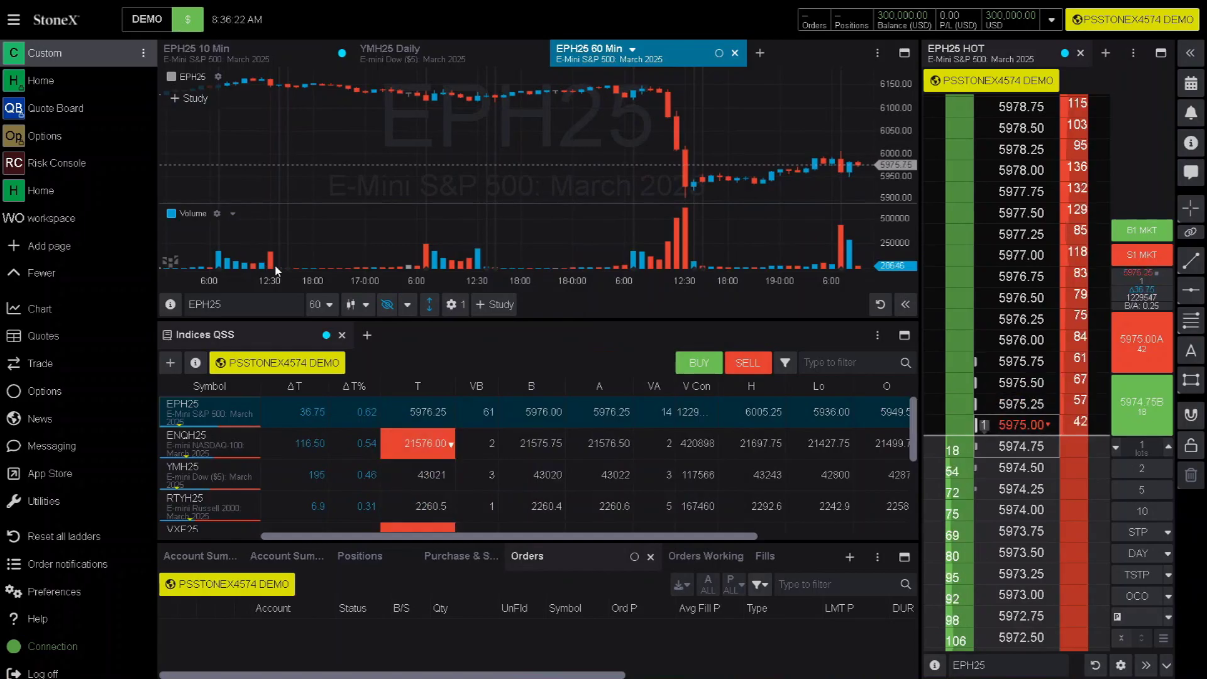
Remove the Volume study from the EPH25 60 Min chart
mouse_move(271, 266)
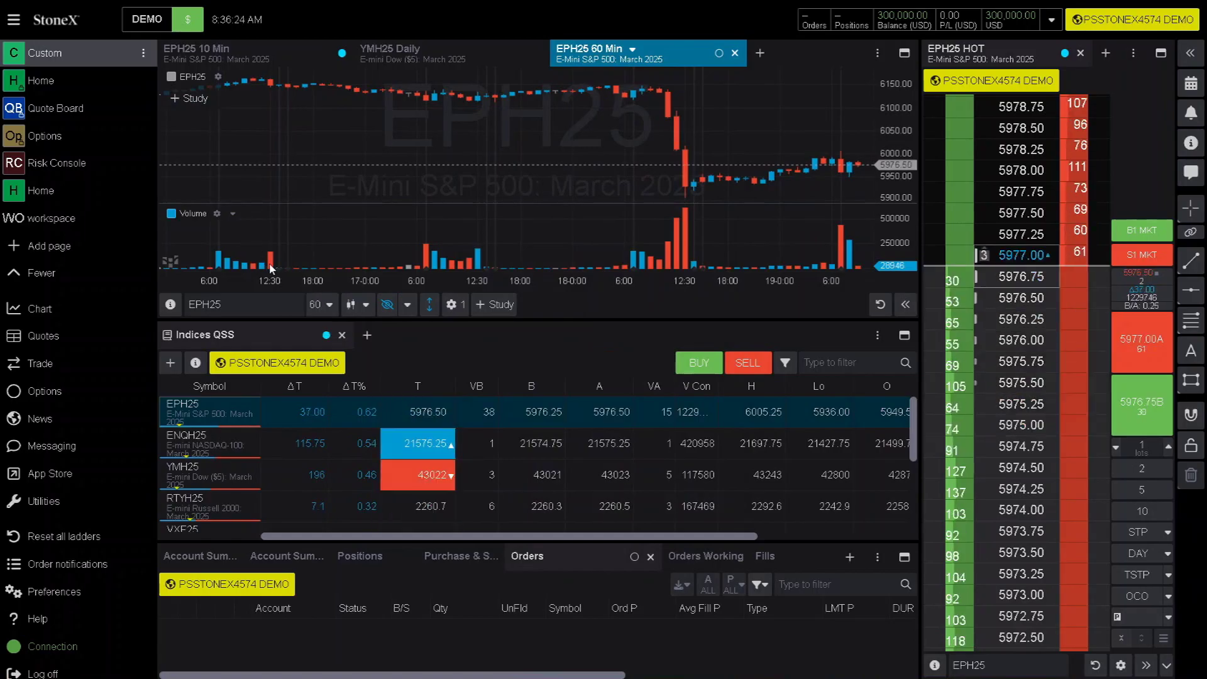
right_click(271, 266)
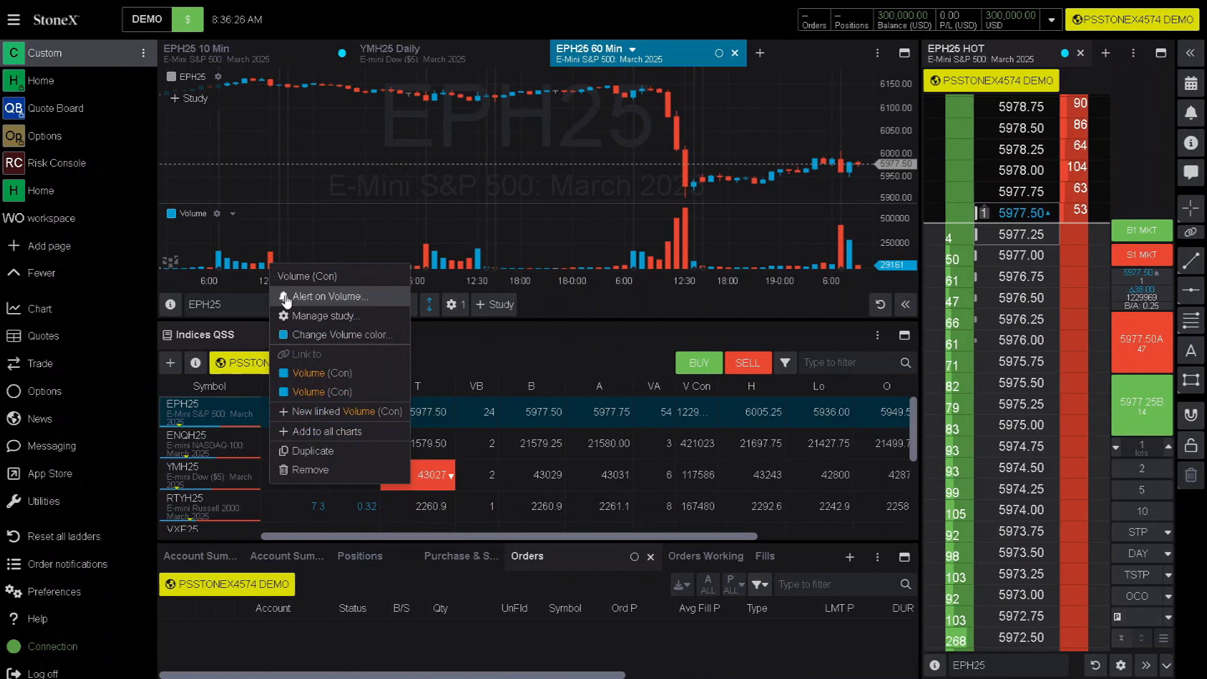
click(309, 470)
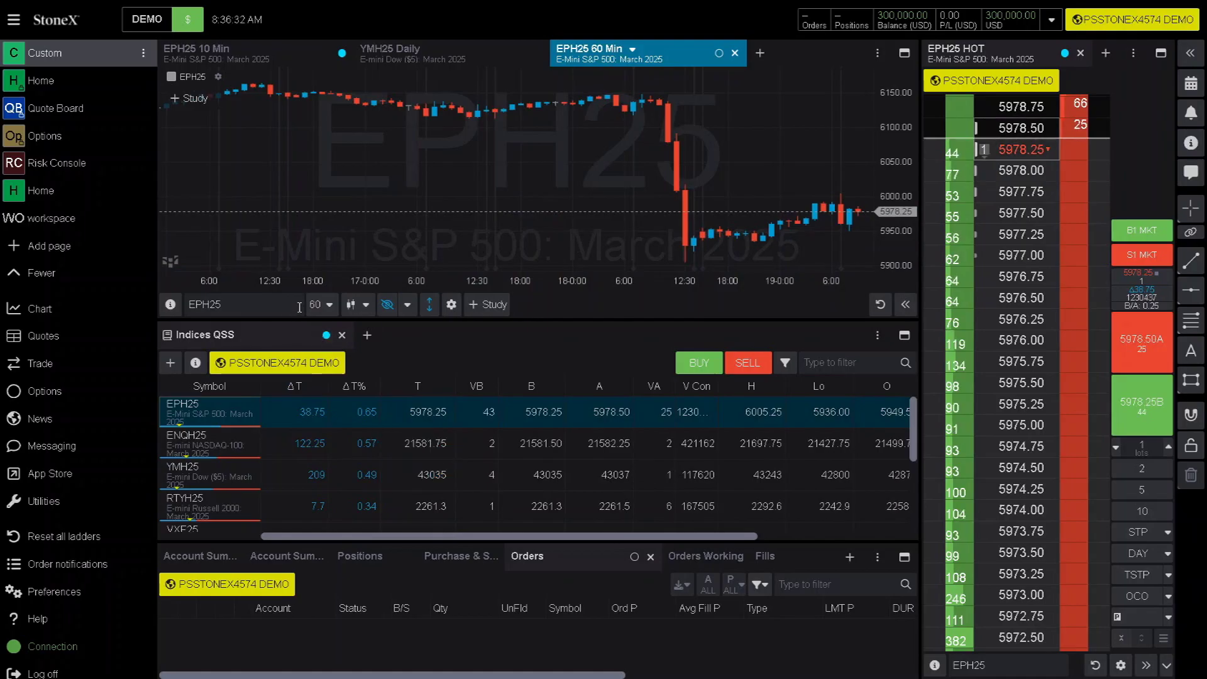
Set a custom time interval of 1 minute for the EPH25 chart
click(328, 306)
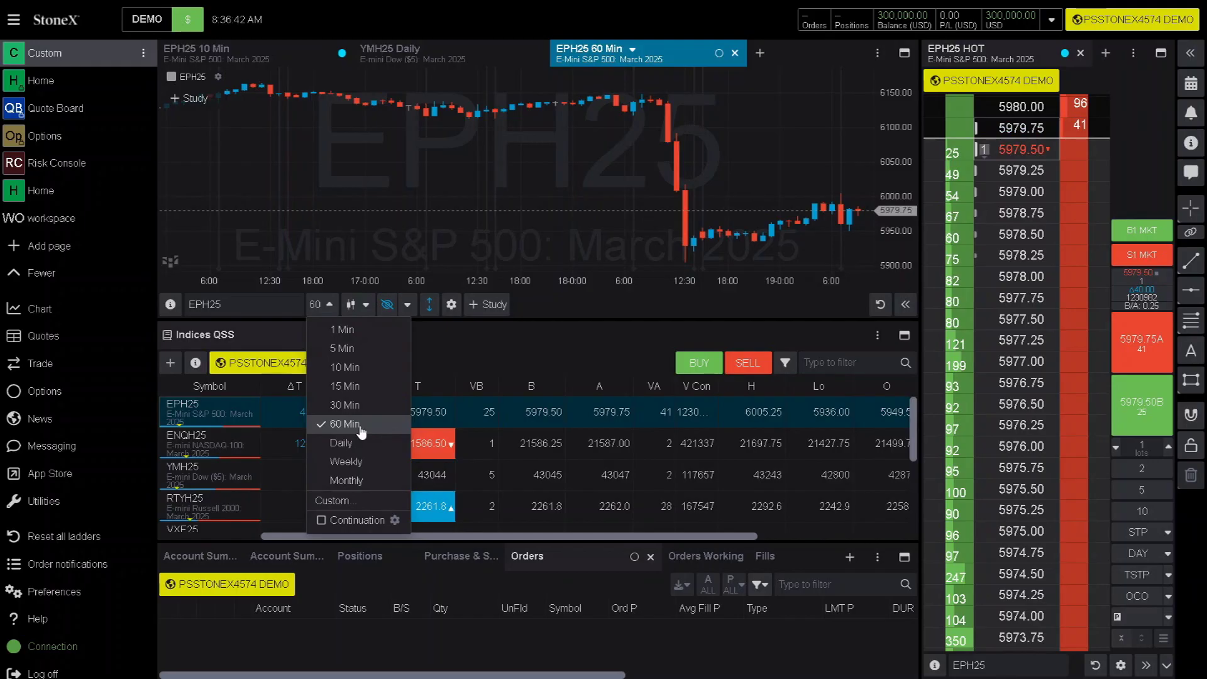
click(335, 501)
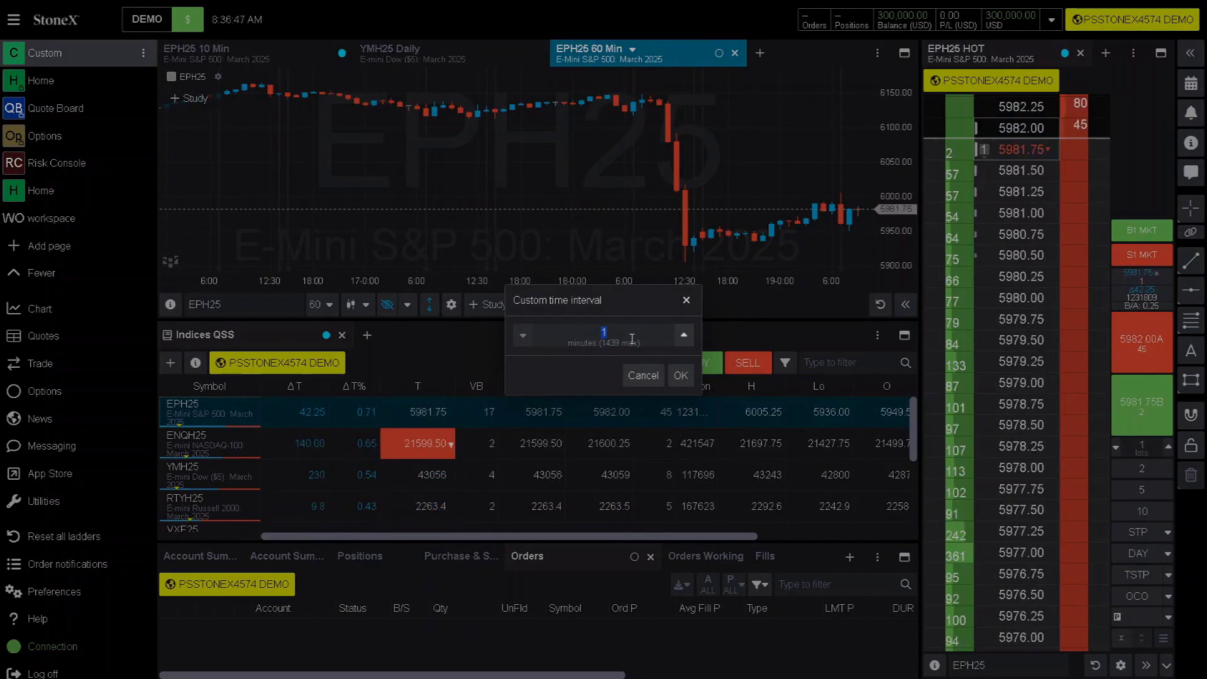
click(679, 375)
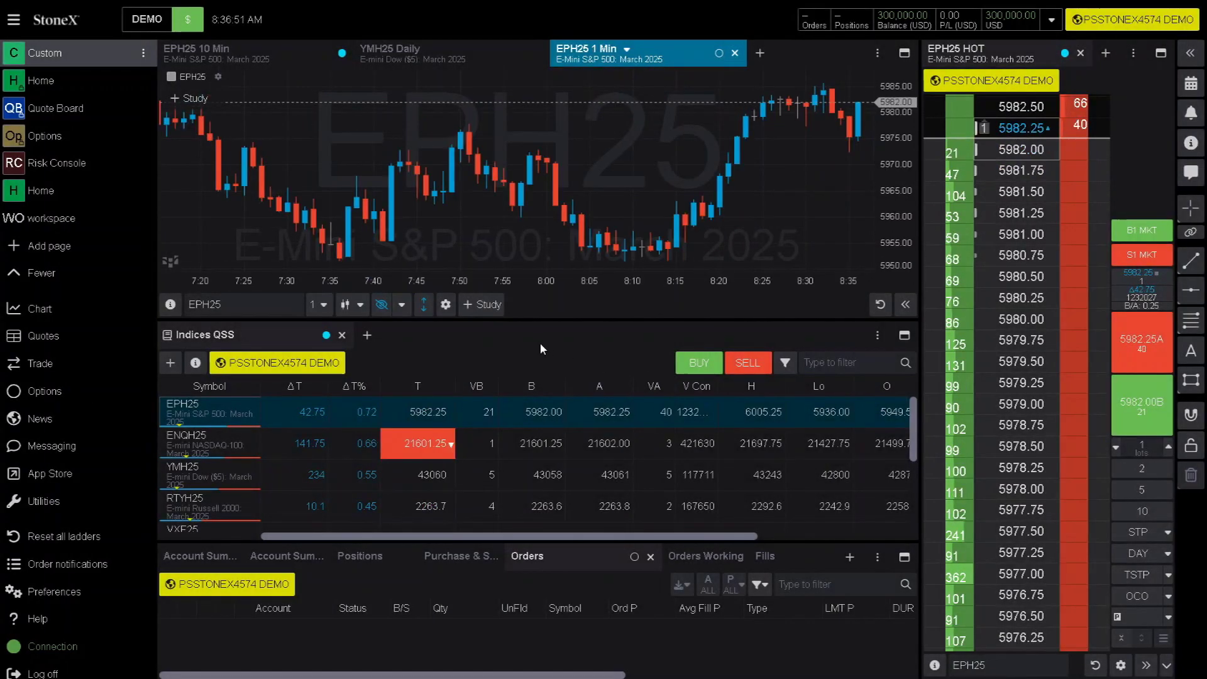
Check the available chart types, then show and hide the additional info on the EPH25 chart
click(360, 305)
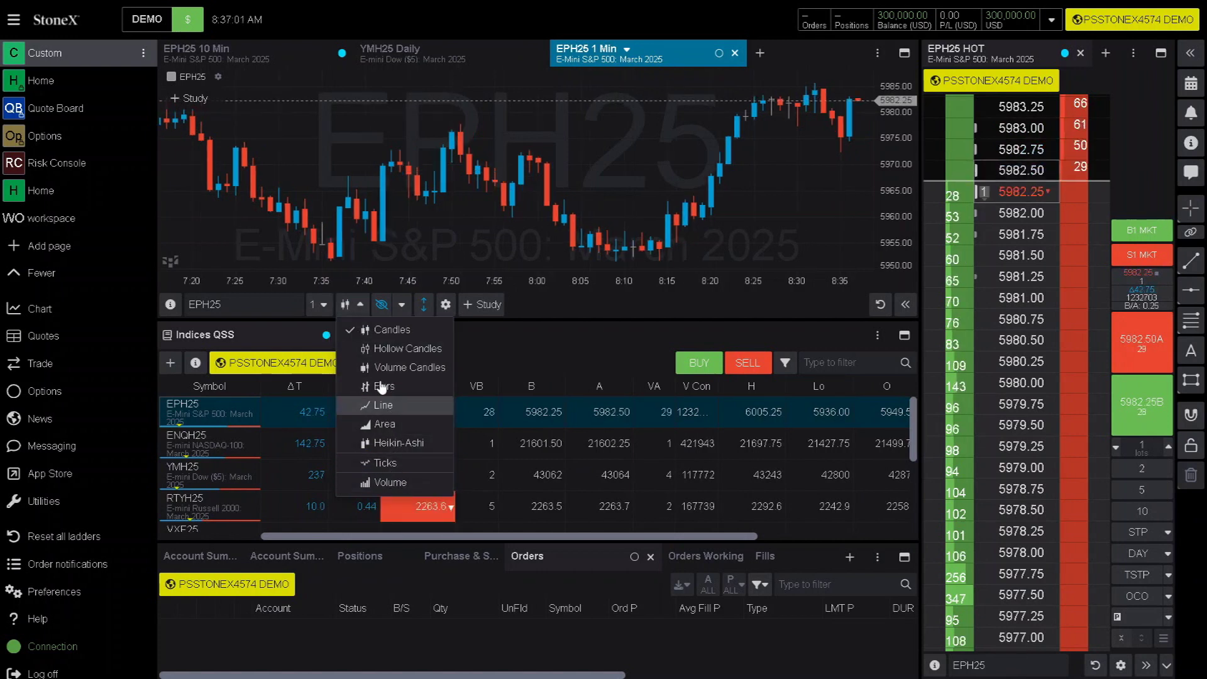
click(385, 306)
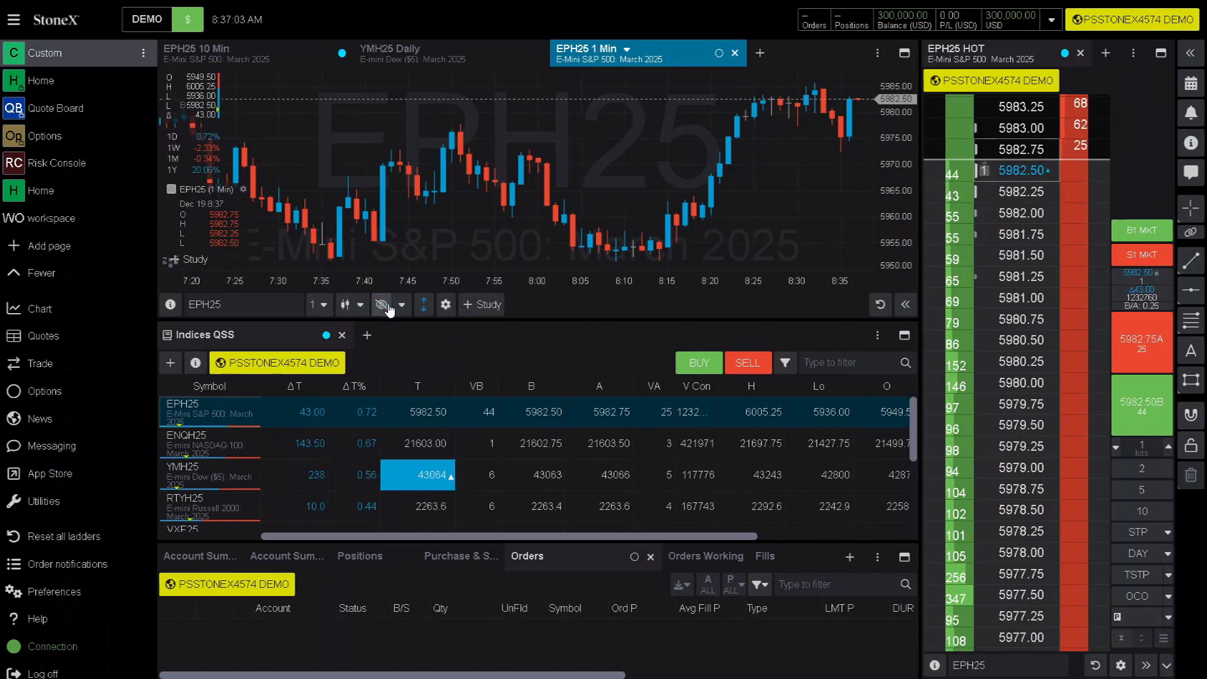
click(402, 305)
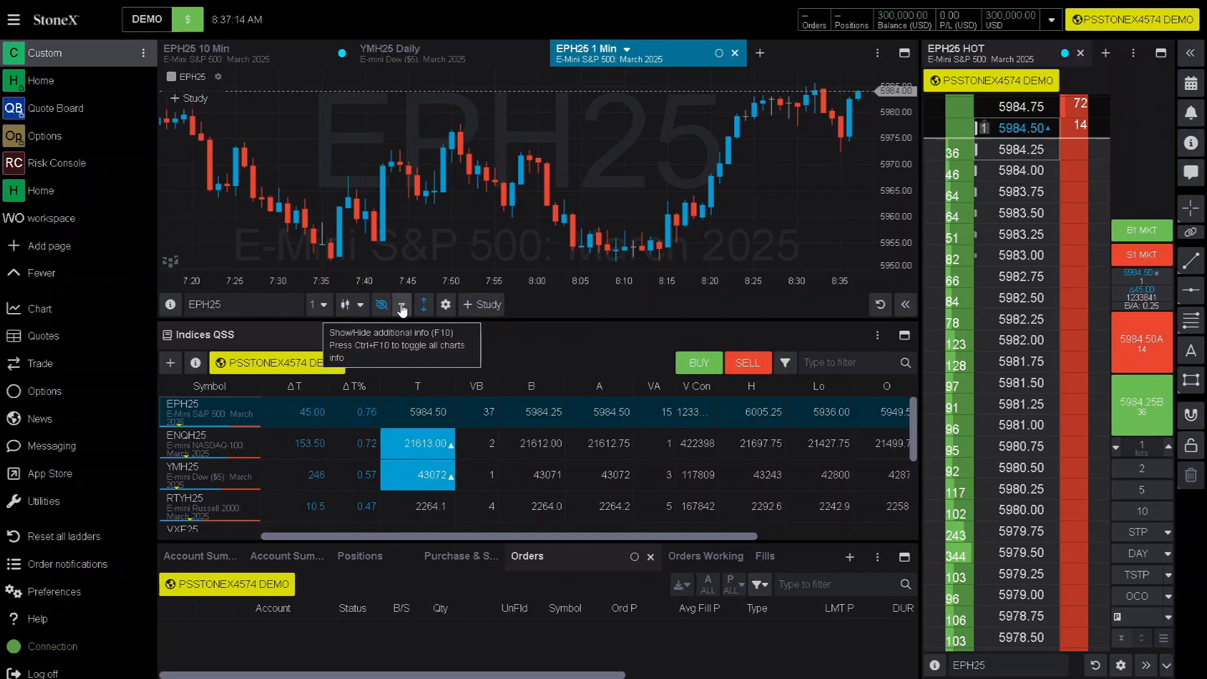
Review the chart, studies and objects listed in the EPH25 1 Min chart settings, down to Session Lines, and close them
click(444, 305)
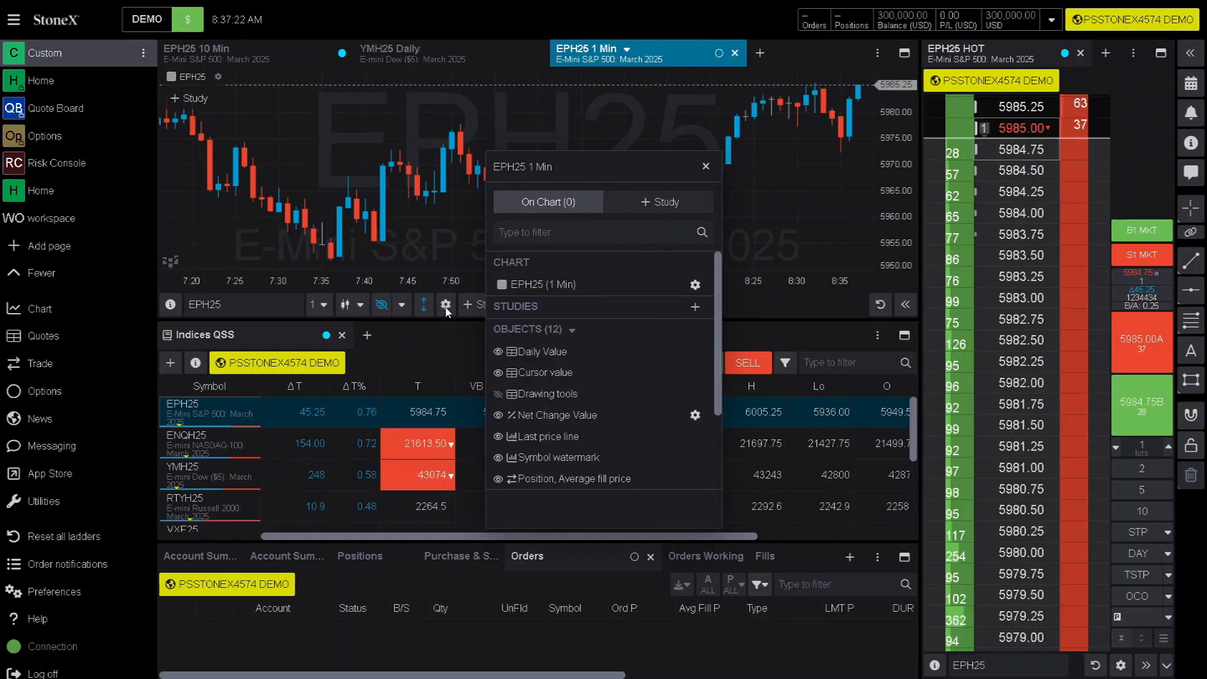
scroll(619, 317, down, 2)
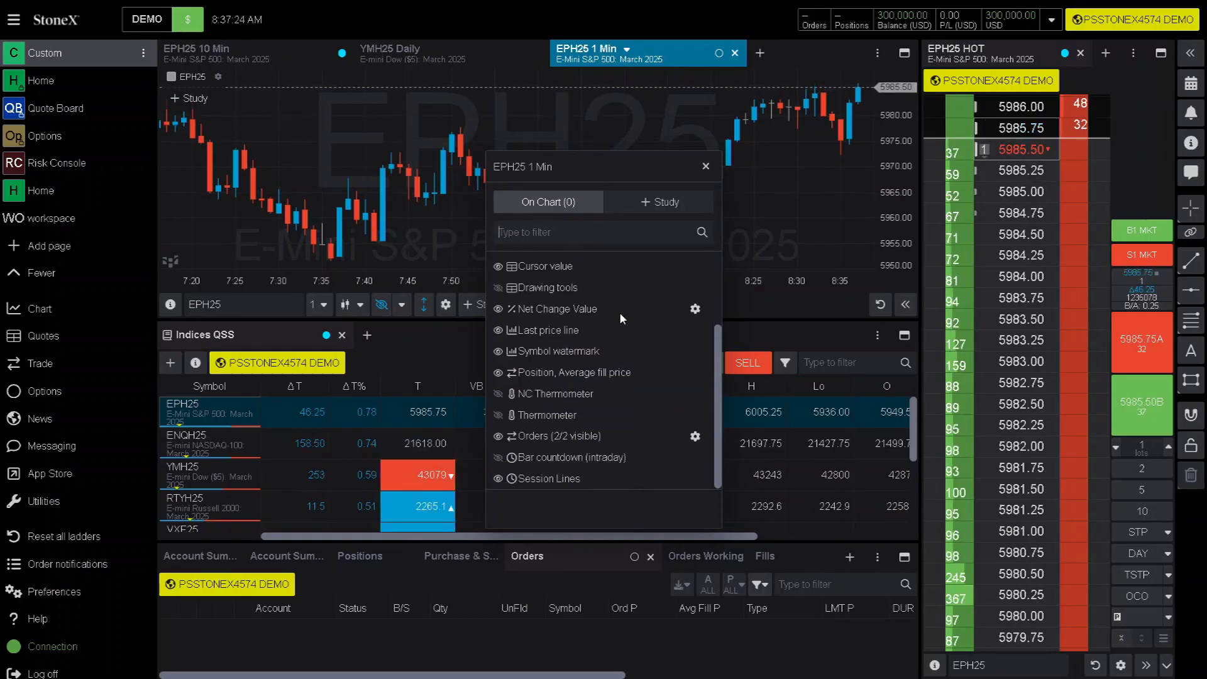
scroll(631, 361, up, 2)
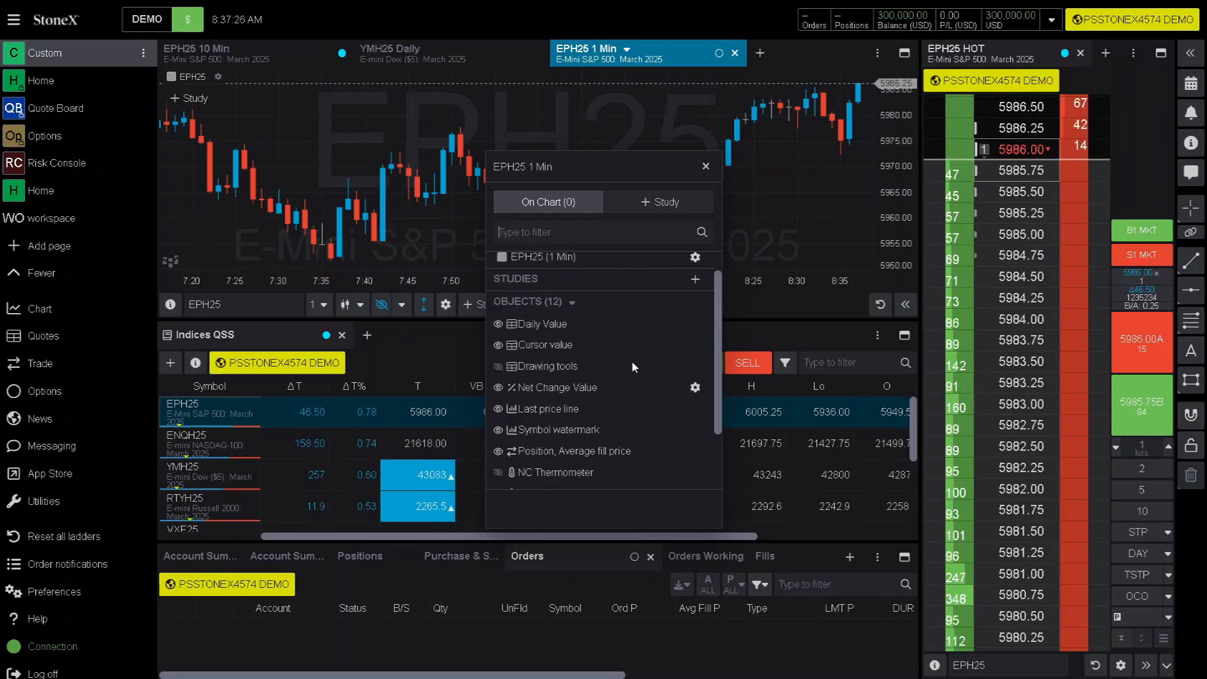
scroll(633, 343, down, 2)
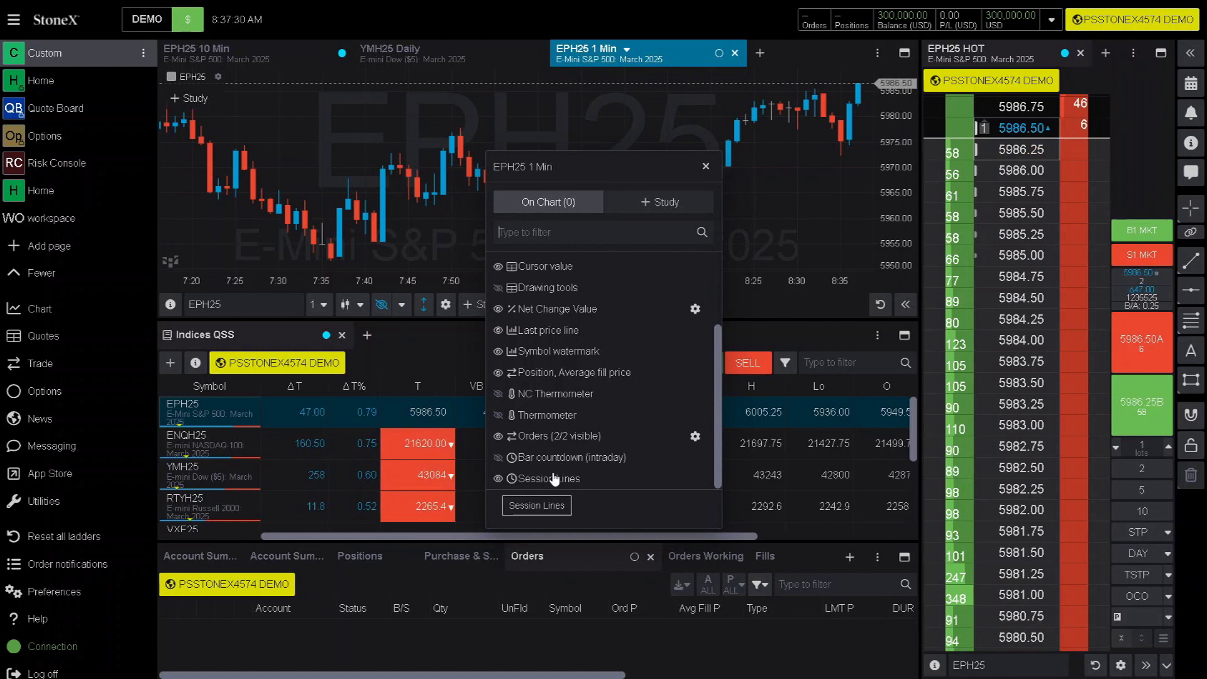
scroll(558, 385, up, 2)
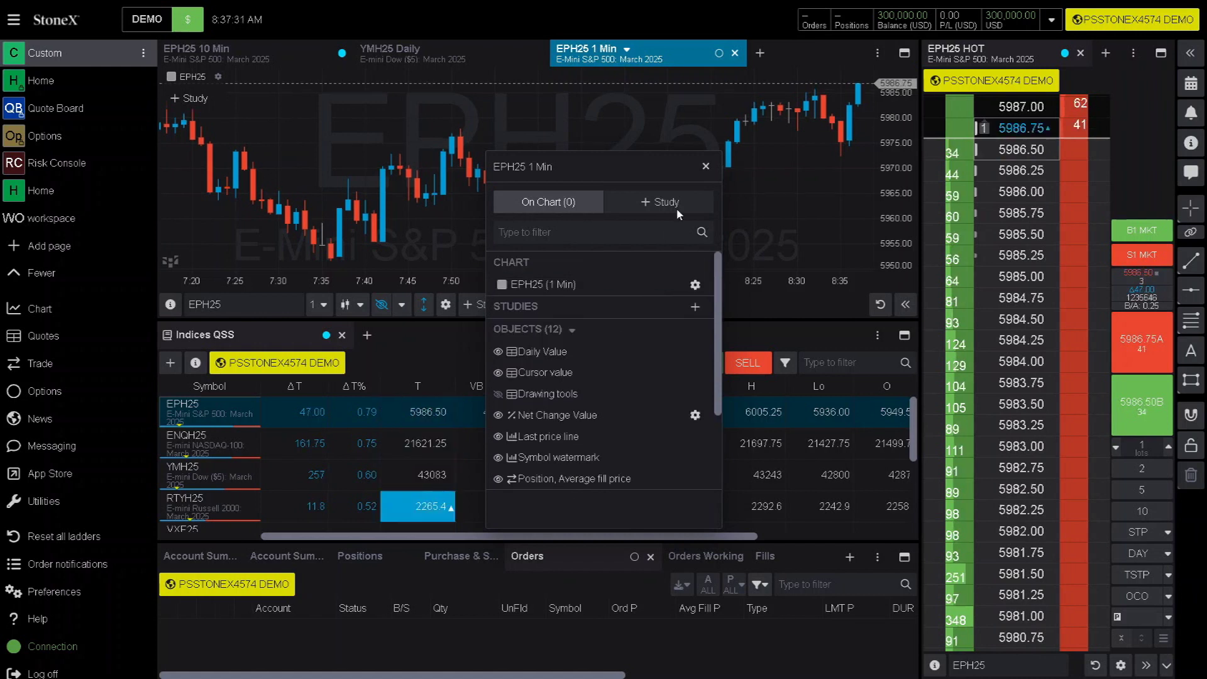
click(706, 166)
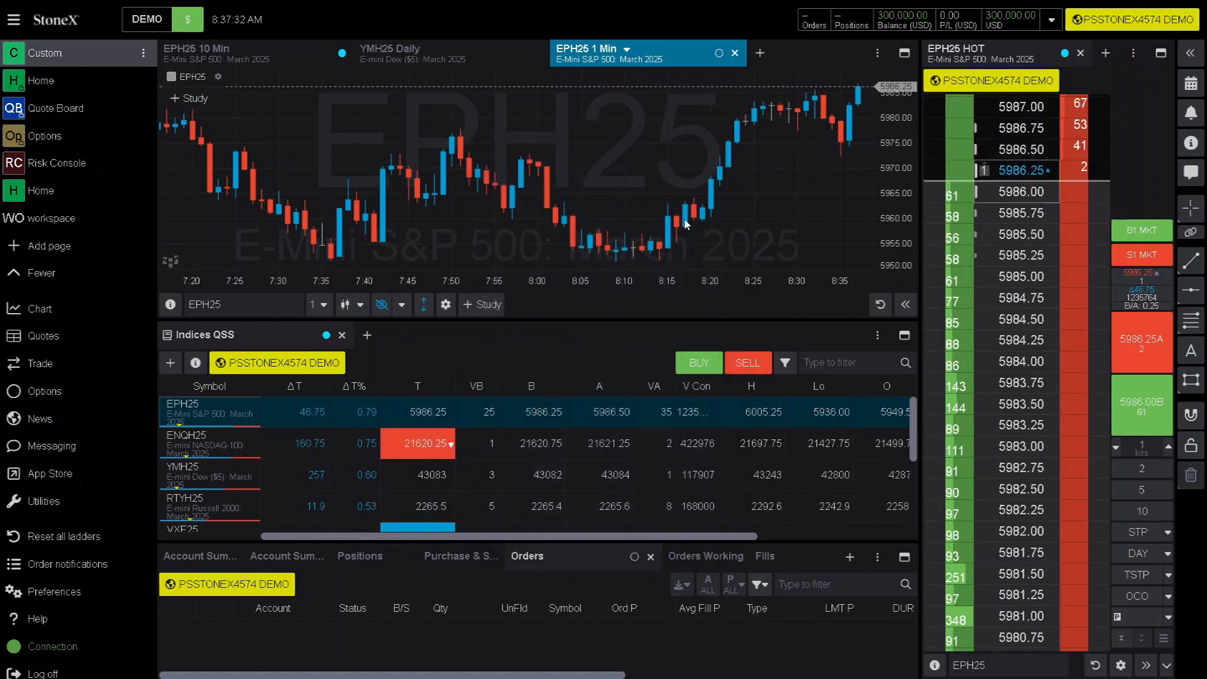
Check the list of available studies and the context options of the EPH25 1 Min chart
click(482, 308)
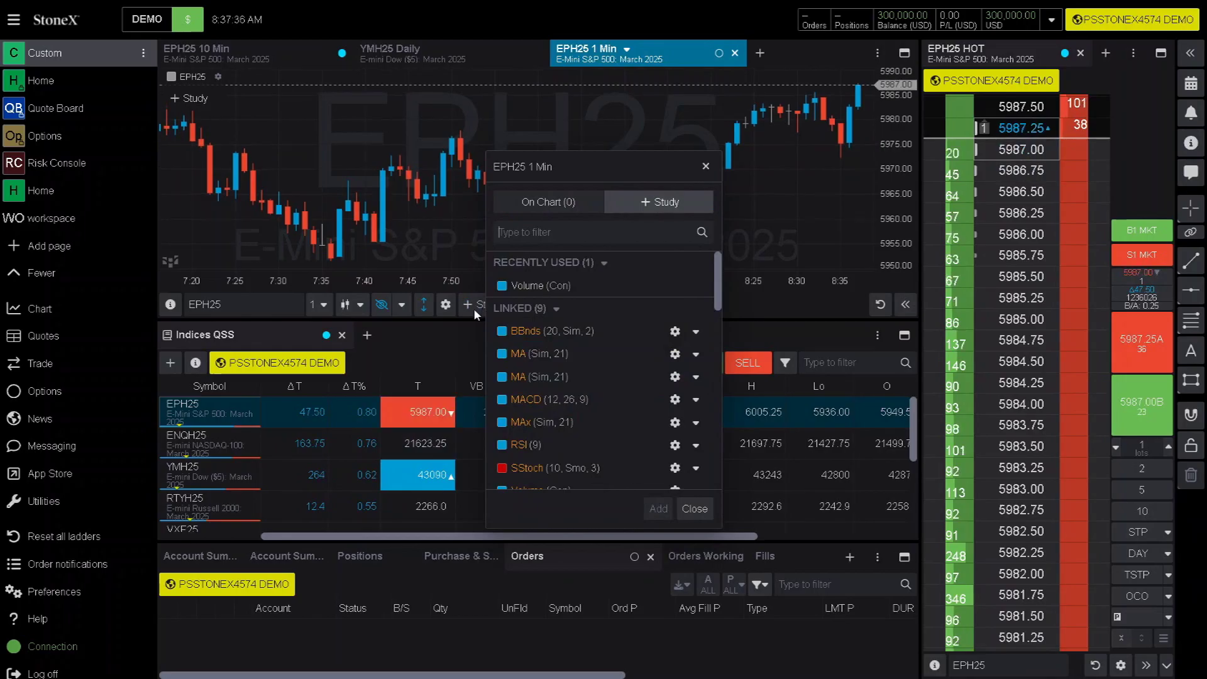
click(706, 167)
right_click(547, 174)
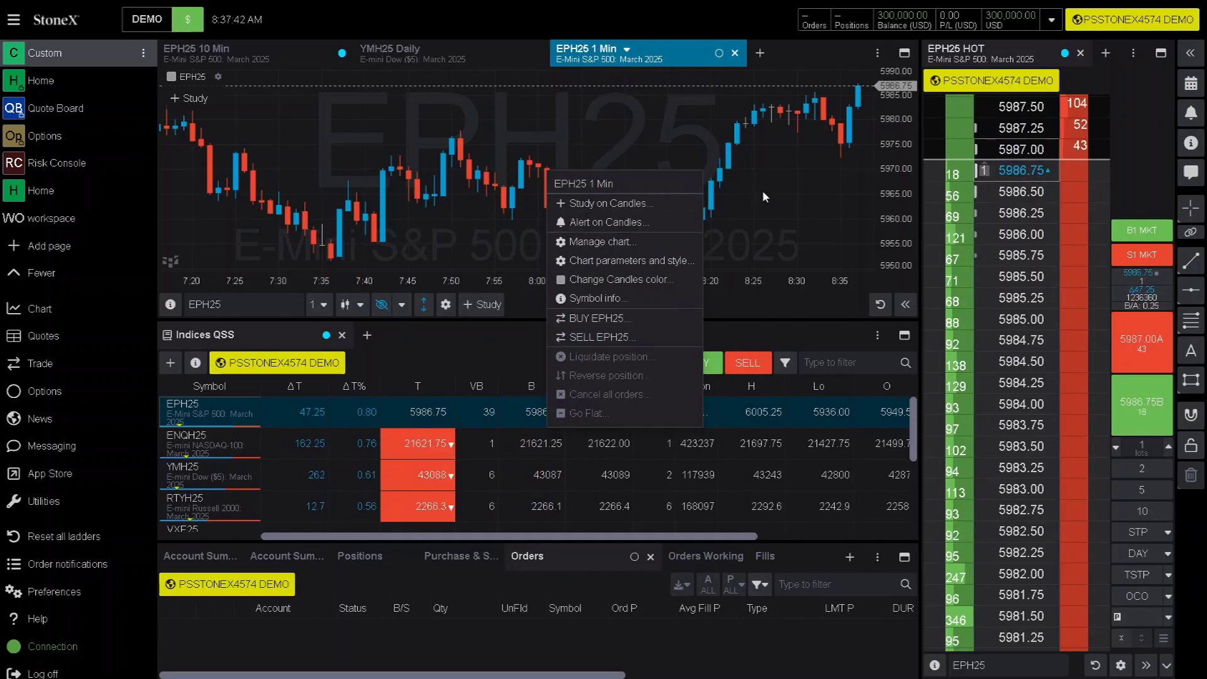
Show the trading sidebar on the EPH25 1 Min chart and set its order quantity to 2 lots
click(906, 305)
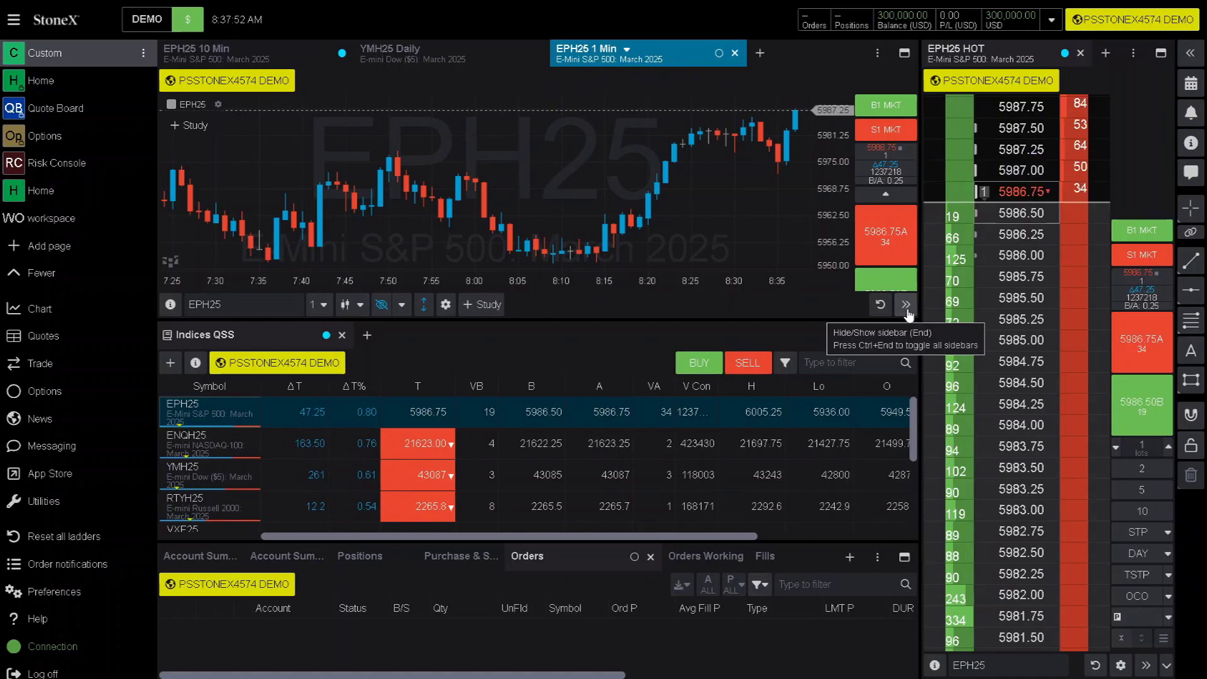
scroll(904, 252, down, 2)
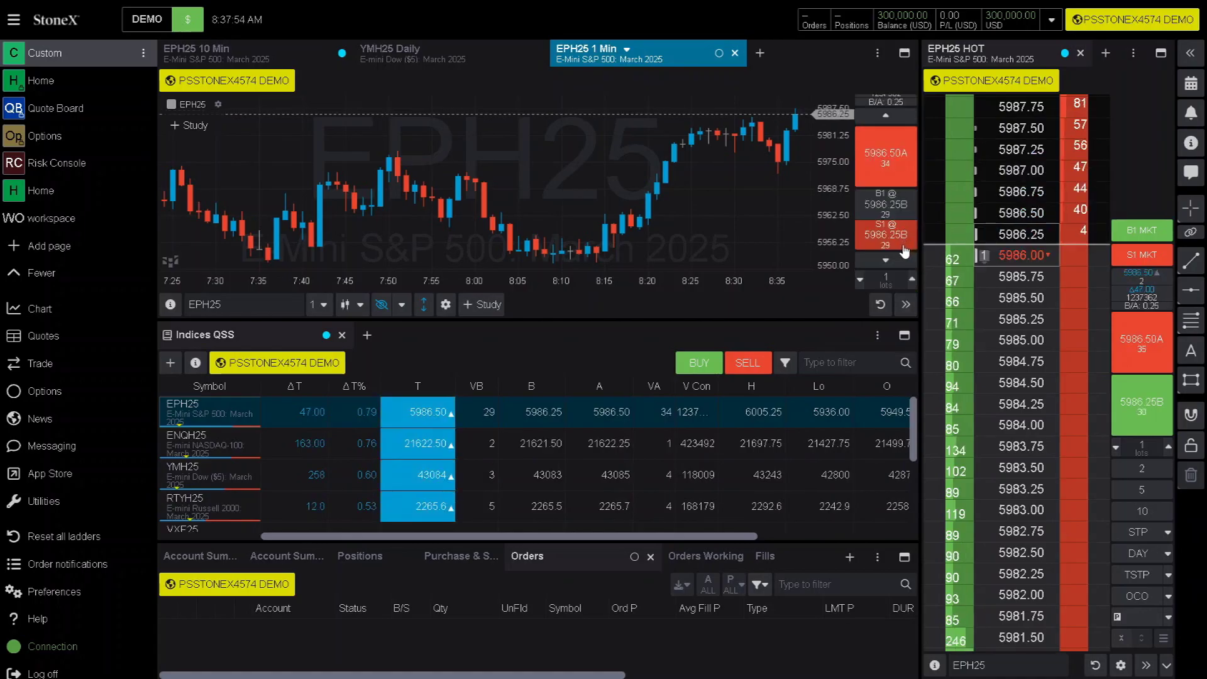
scroll(904, 251, down, 3)
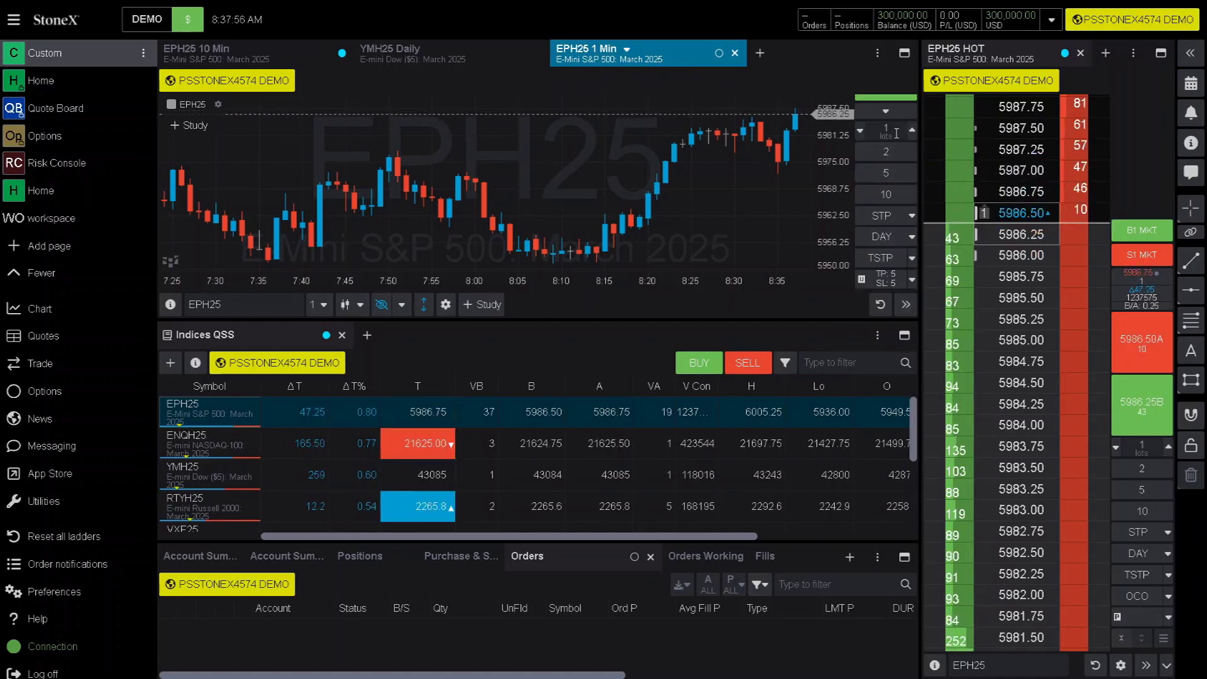
click(898, 182)
click(899, 162)
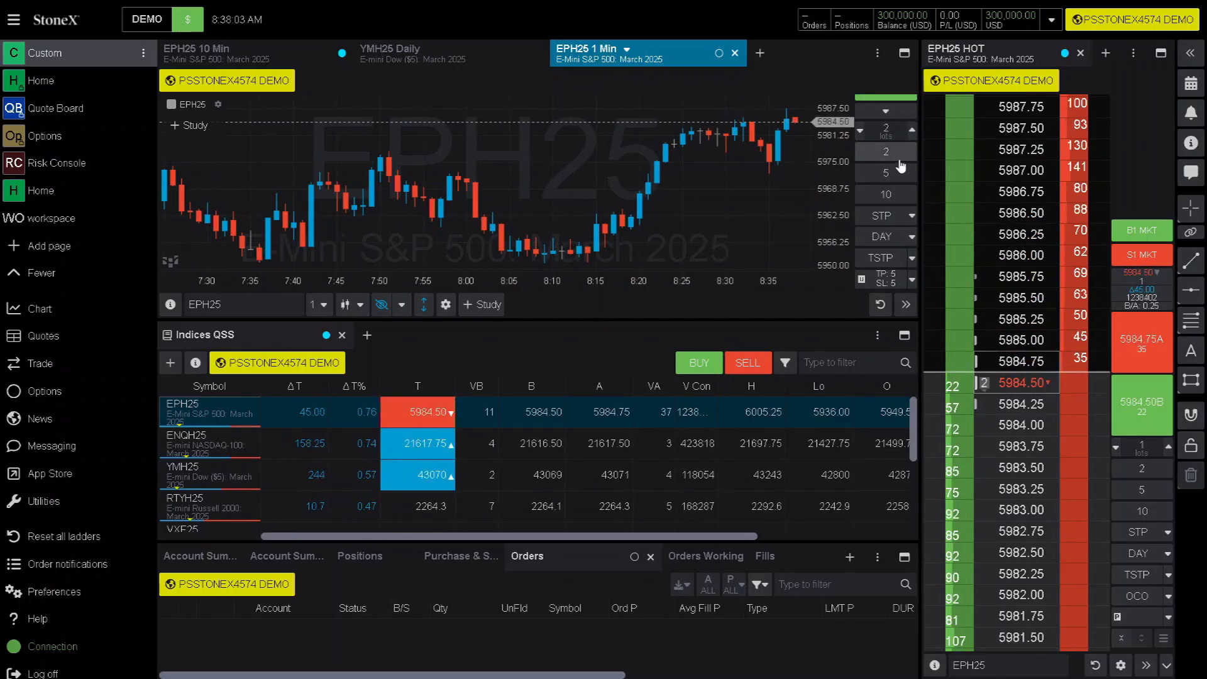
Check the order type (STP) and duration (DAY) choices in the EPH25 chart's trading sidebar
click(912, 217)
click(914, 219)
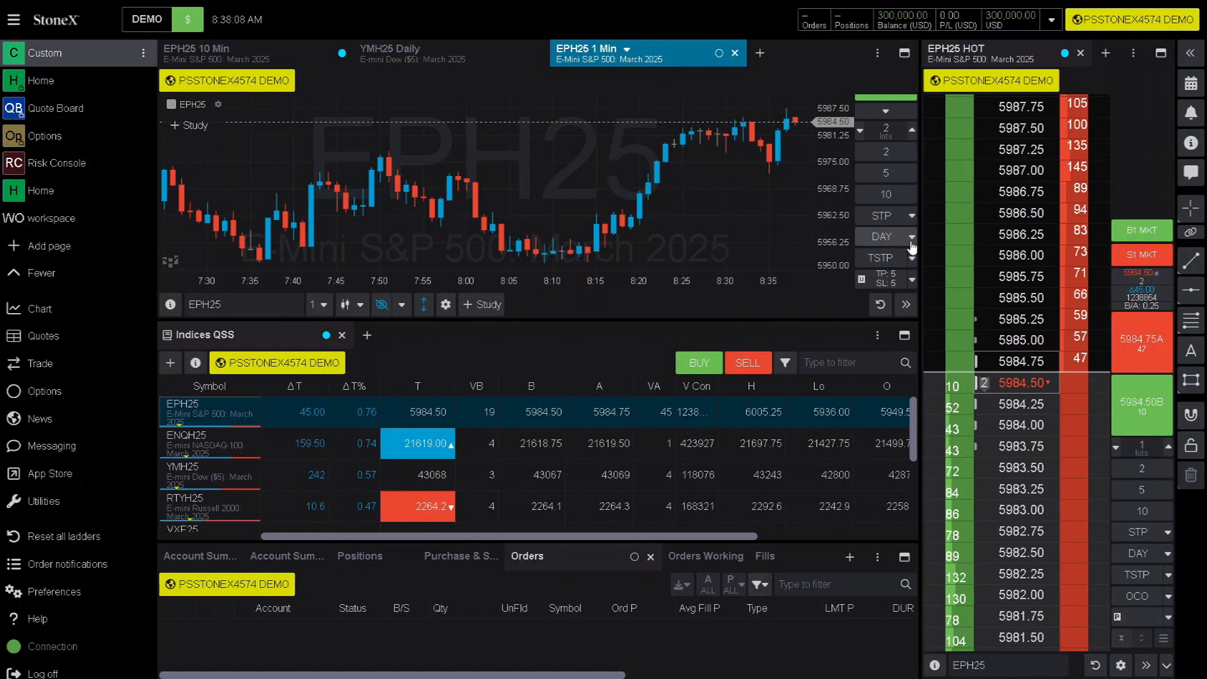
click(911, 238)
click(910, 242)
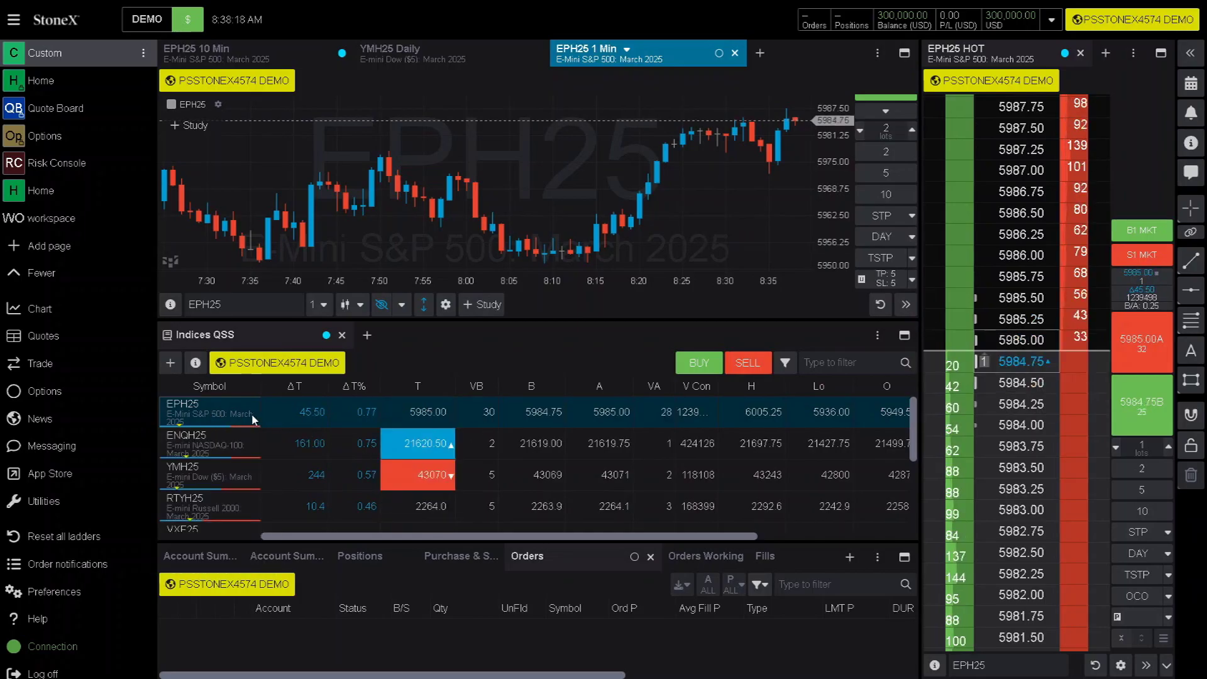
Look through the symbols in the Indices quote list and check the context options for EPH25
scroll(298, 465, down, 3)
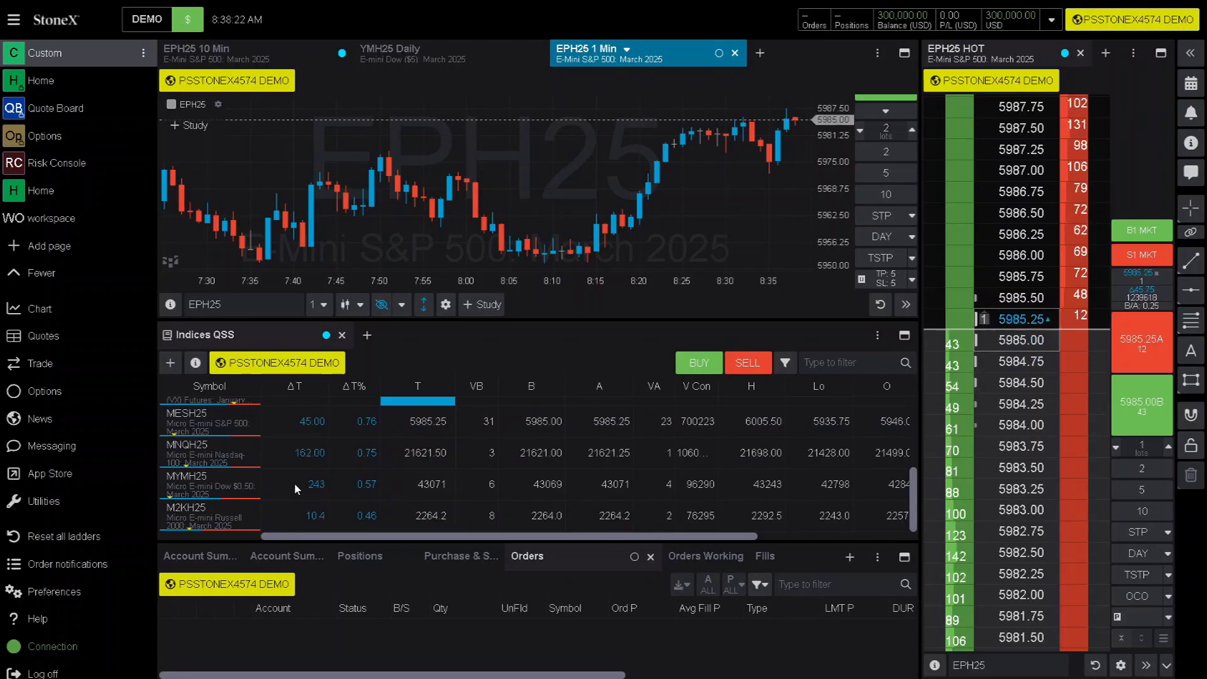
scroll(294, 482, up, 3)
right_click(250, 419)
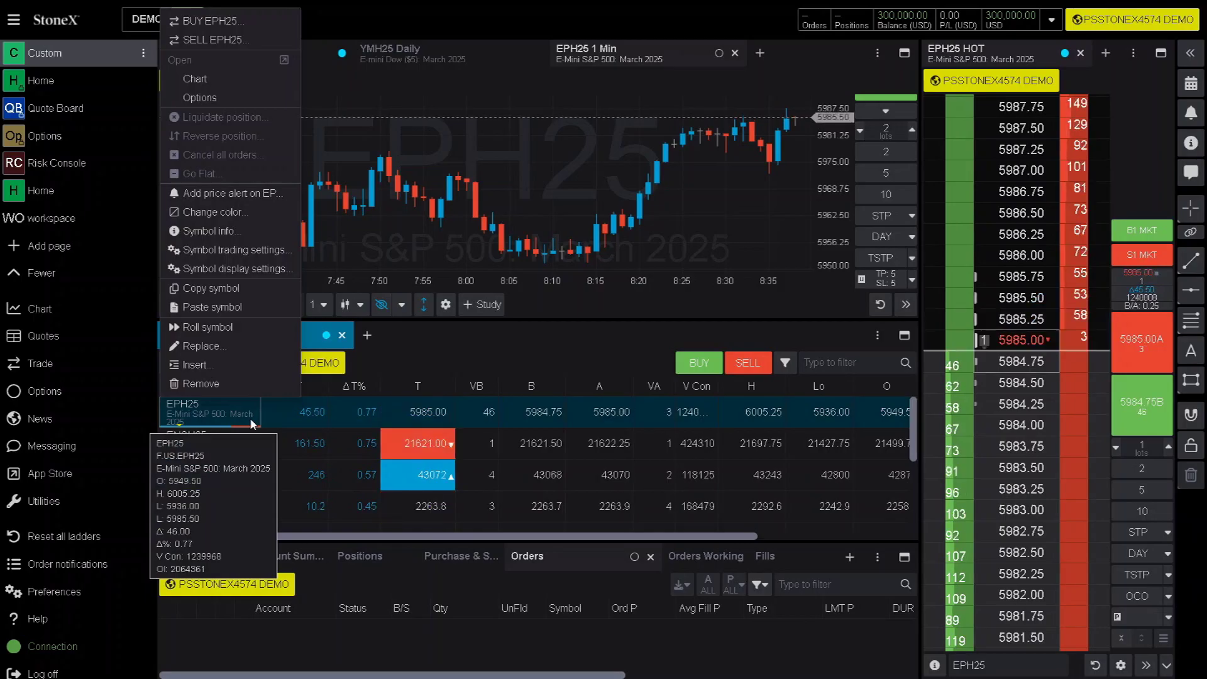
click(292, 425)
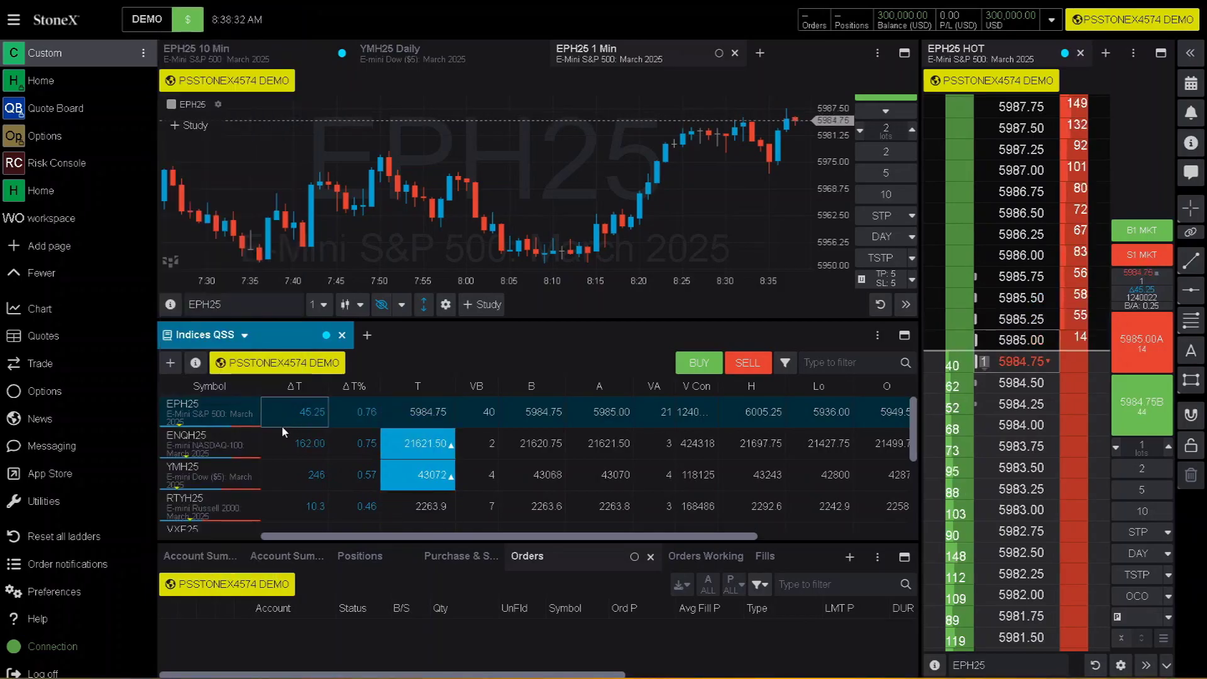
Open a chart for ENQH25 from the Indices quote list, and close that chart again
click(213, 452)
right_click(219, 452)
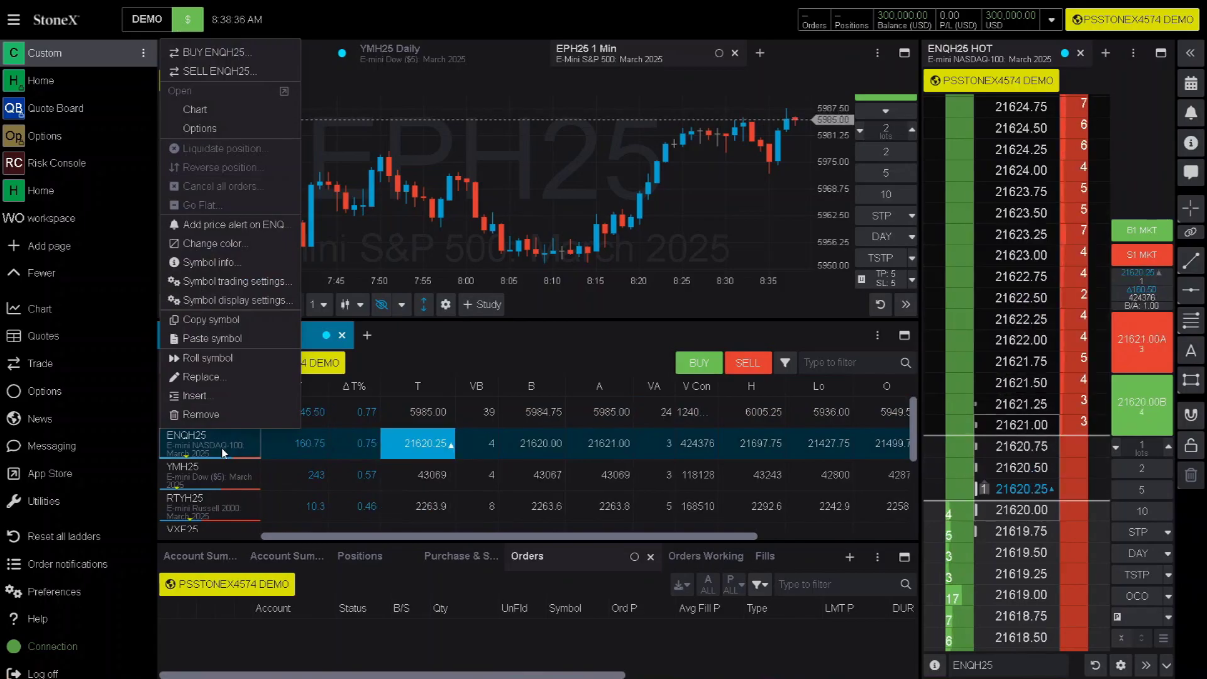
click(237, 116)
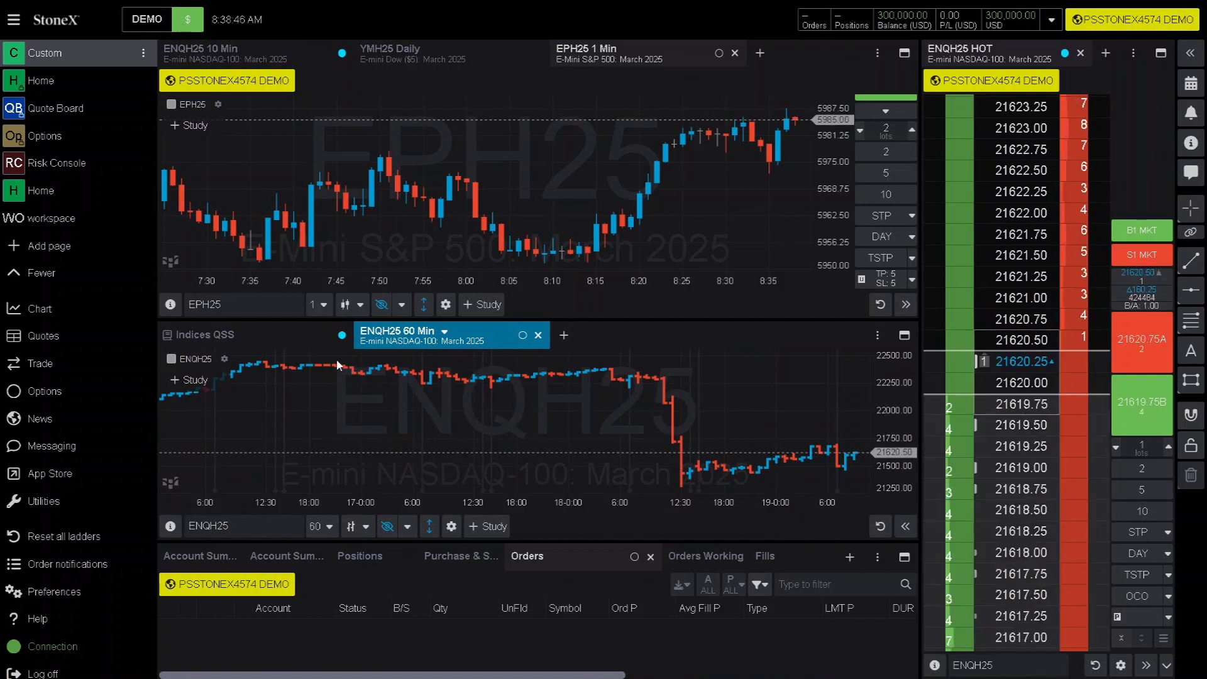
click(538, 335)
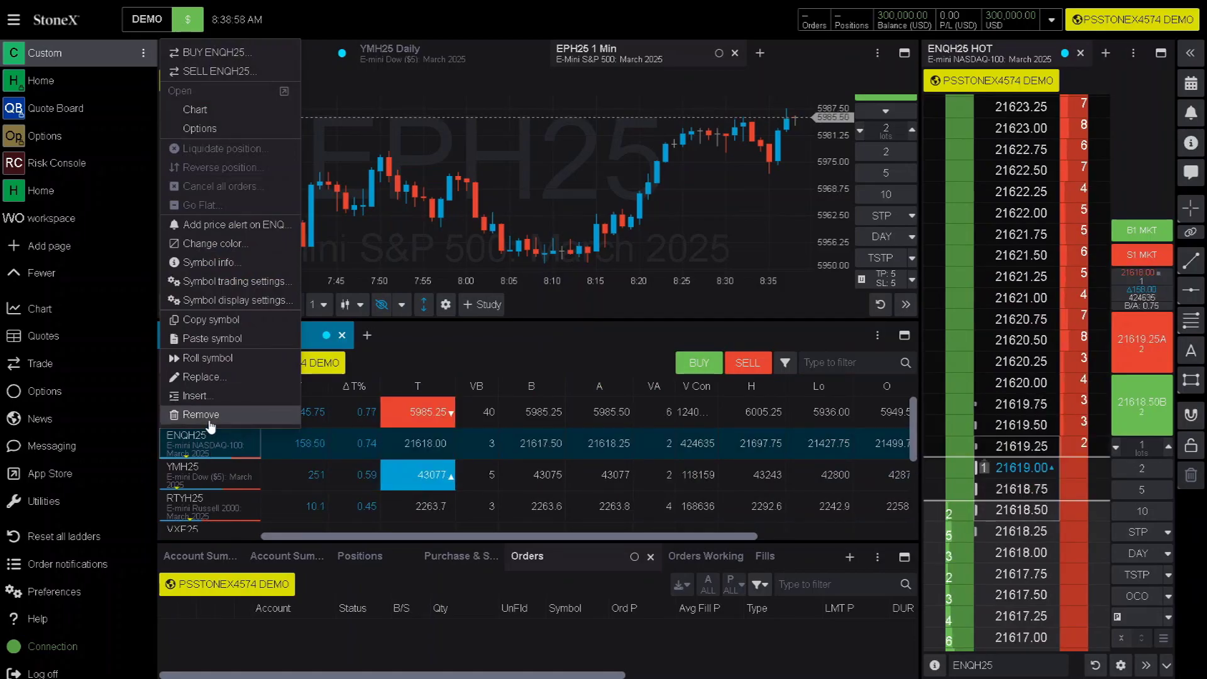
Remove the ENQH25 symbol from the Indices quote list
click(210, 417)
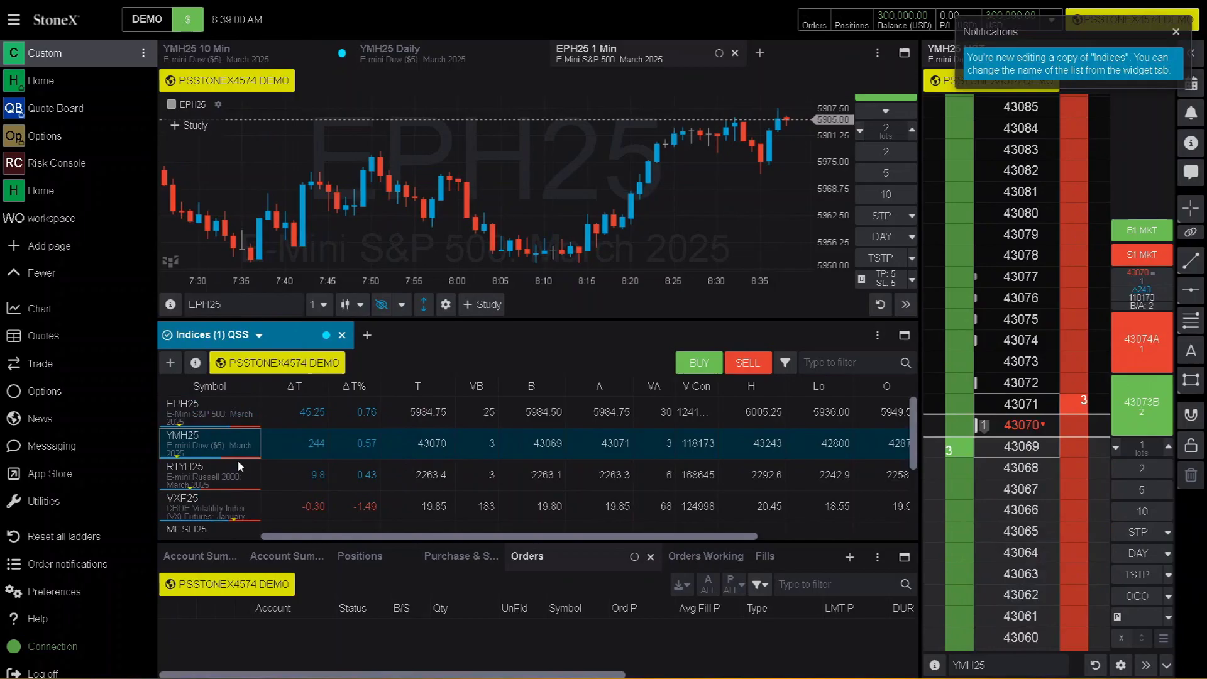
mouse_move(240, 466)
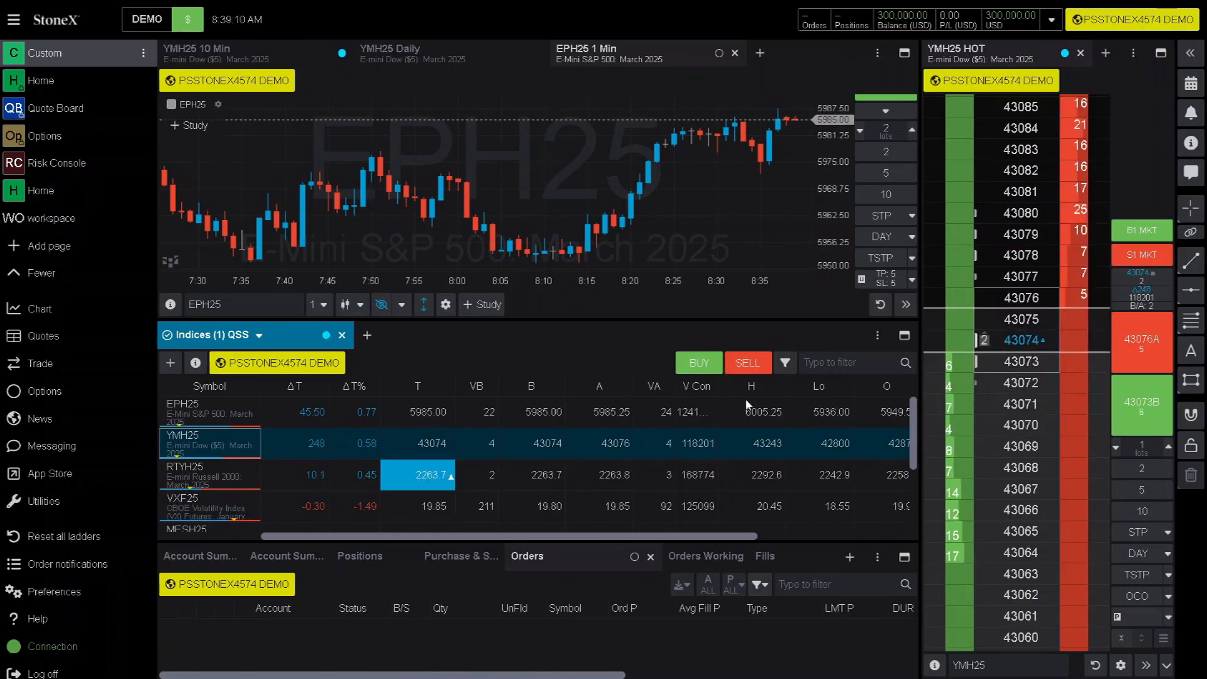
View the Account Summary Graphic, Positions, Orders, Orders Working and Fills widgets, and remove Fills from the page
click(199, 562)
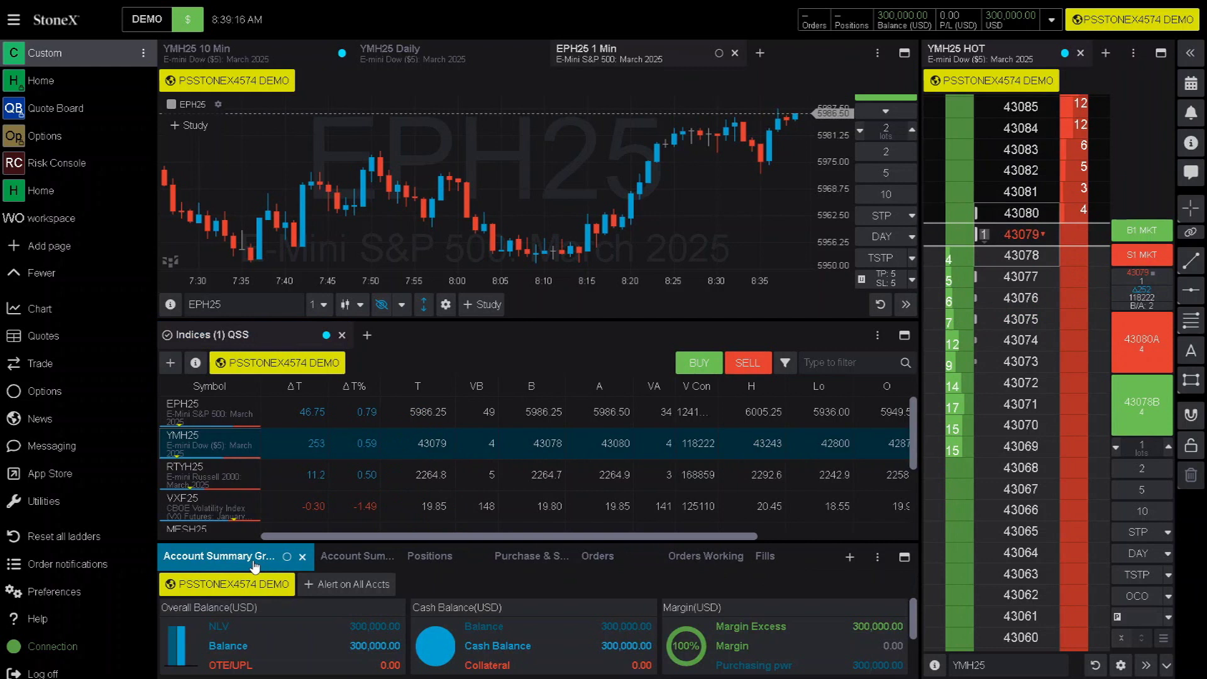
click(429, 557)
click(596, 557)
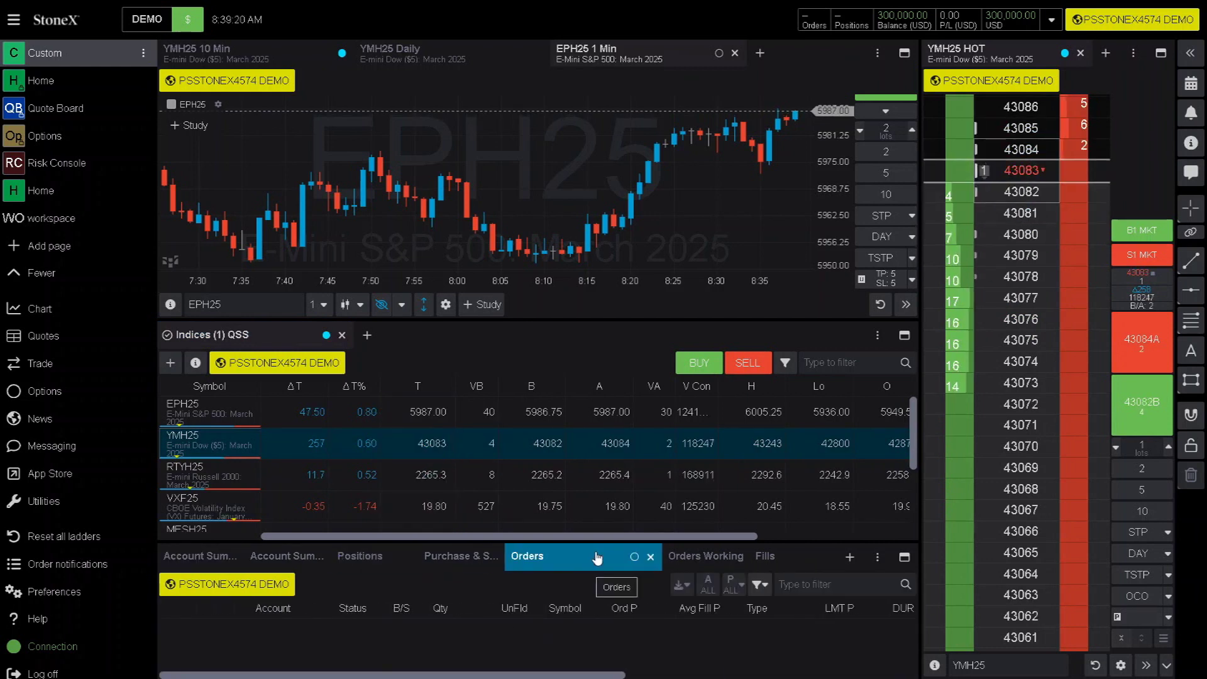
click(732, 566)
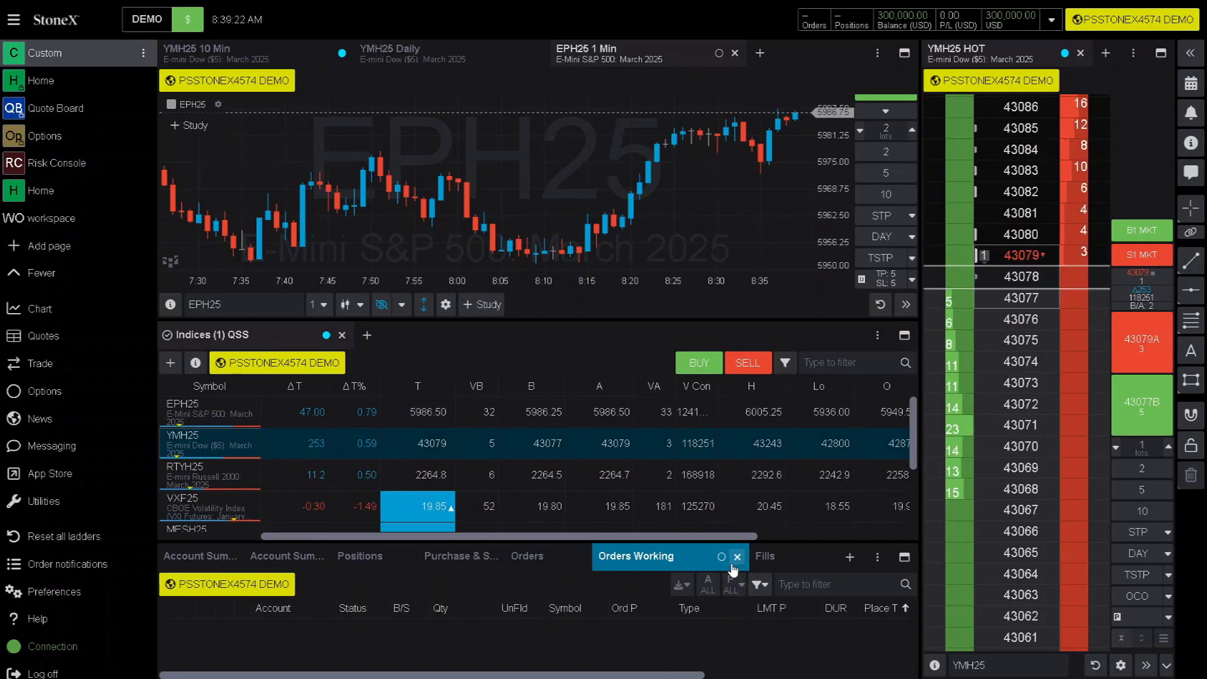
click(768, 559)
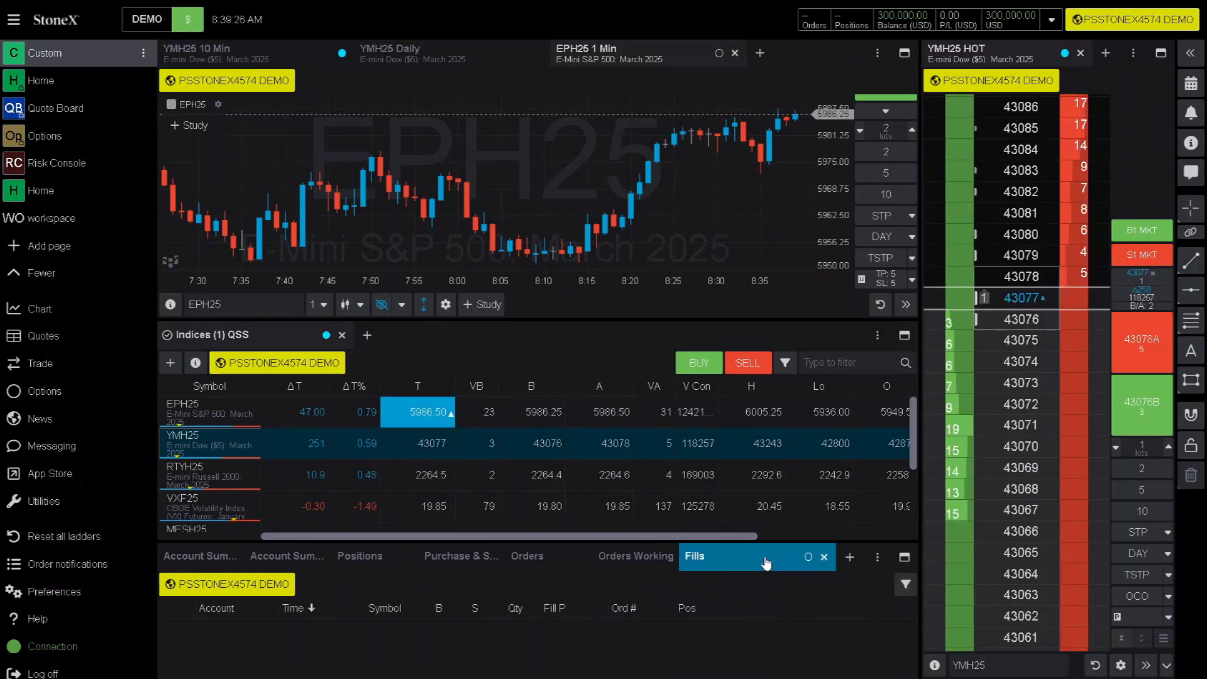
click(824, 558)
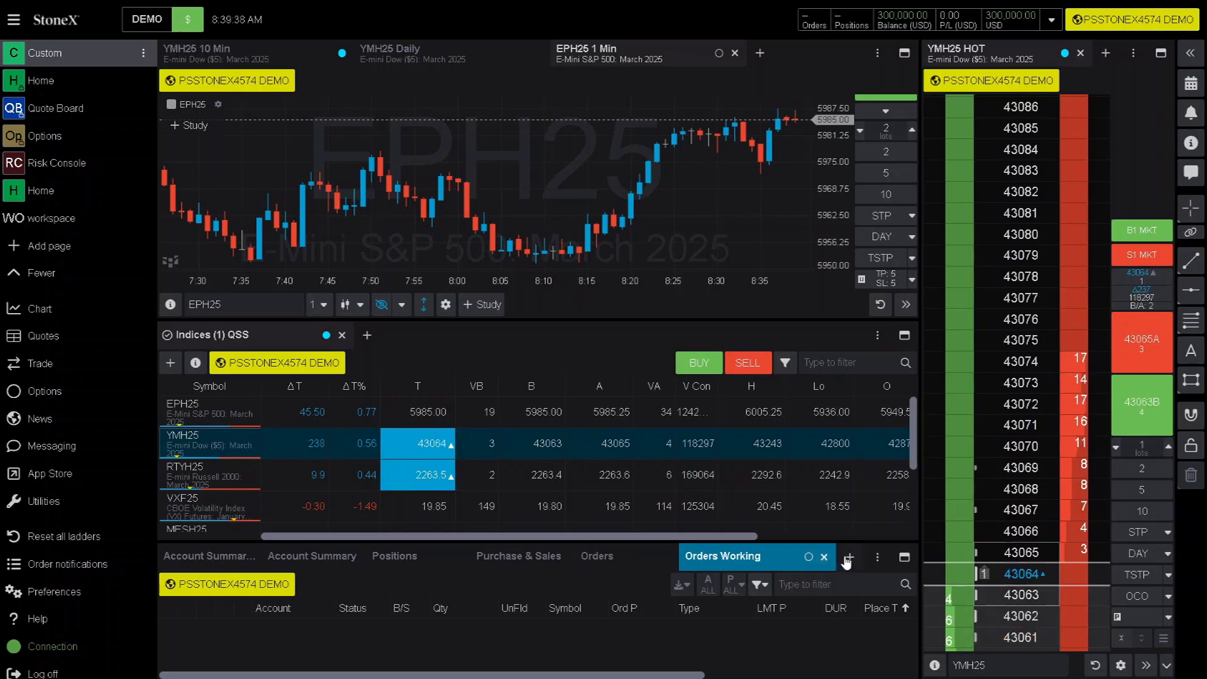
Look through the widgets that can be added as a tab, including the chart, quotes, trade, options and news categories
click(847, 558)
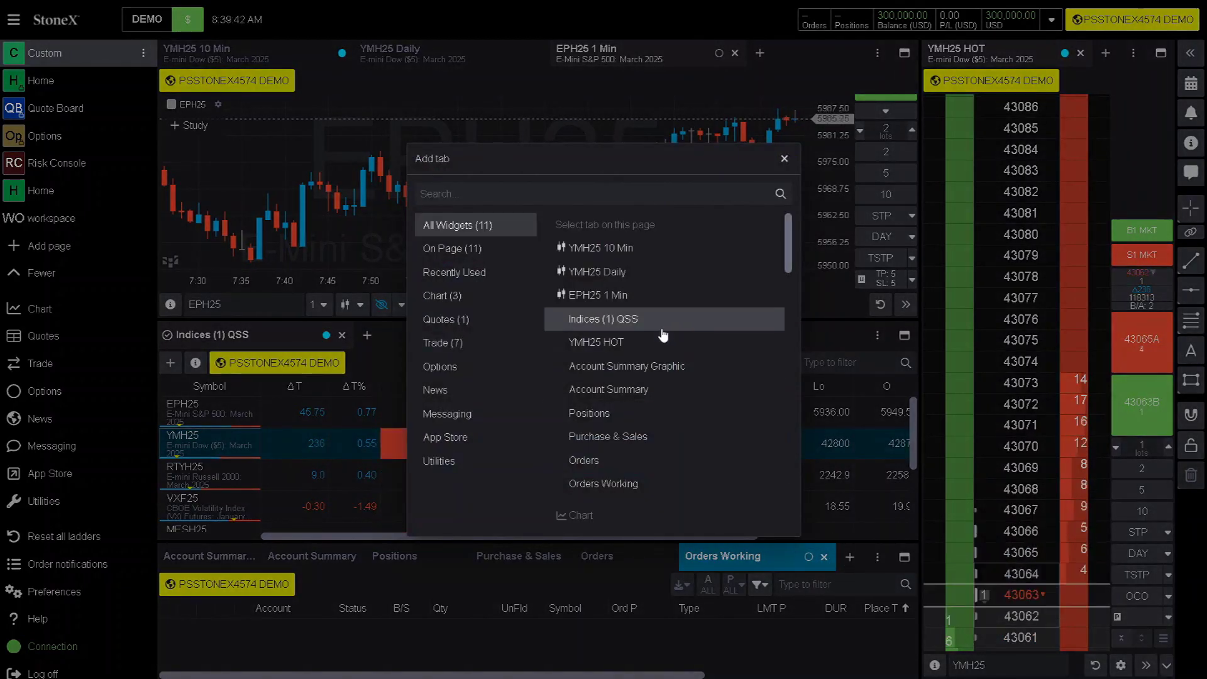
scroll(688, 343, down, 1)
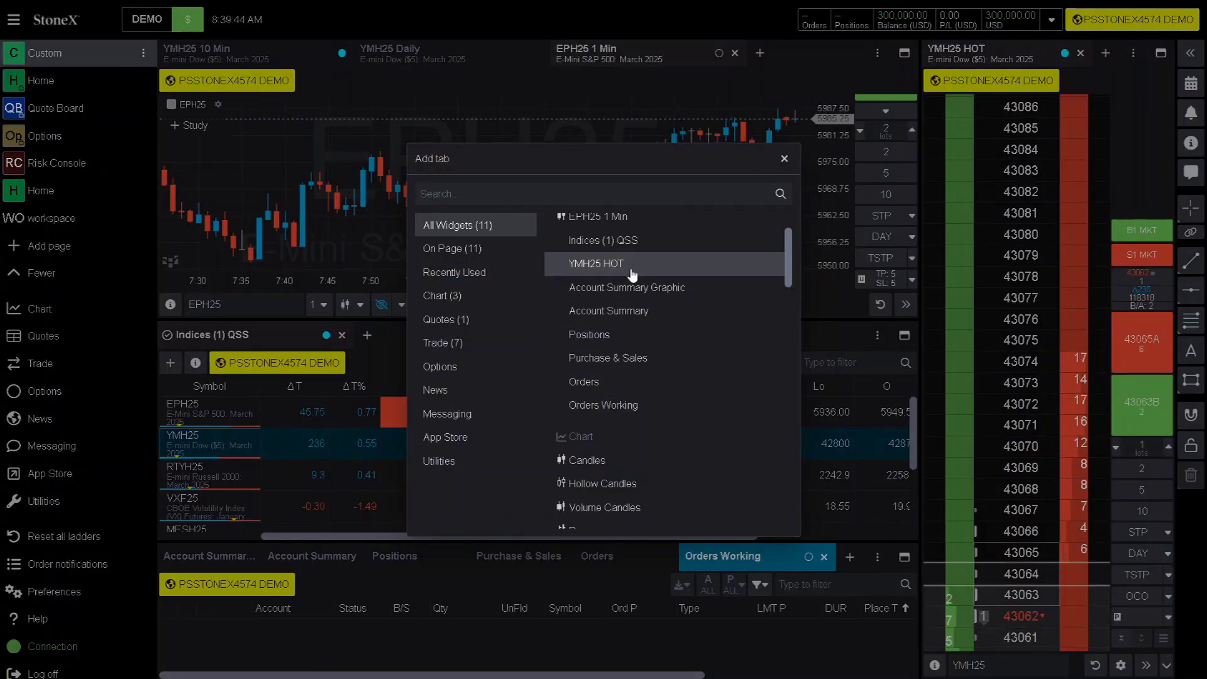
scroll(790, 267, up, 1)
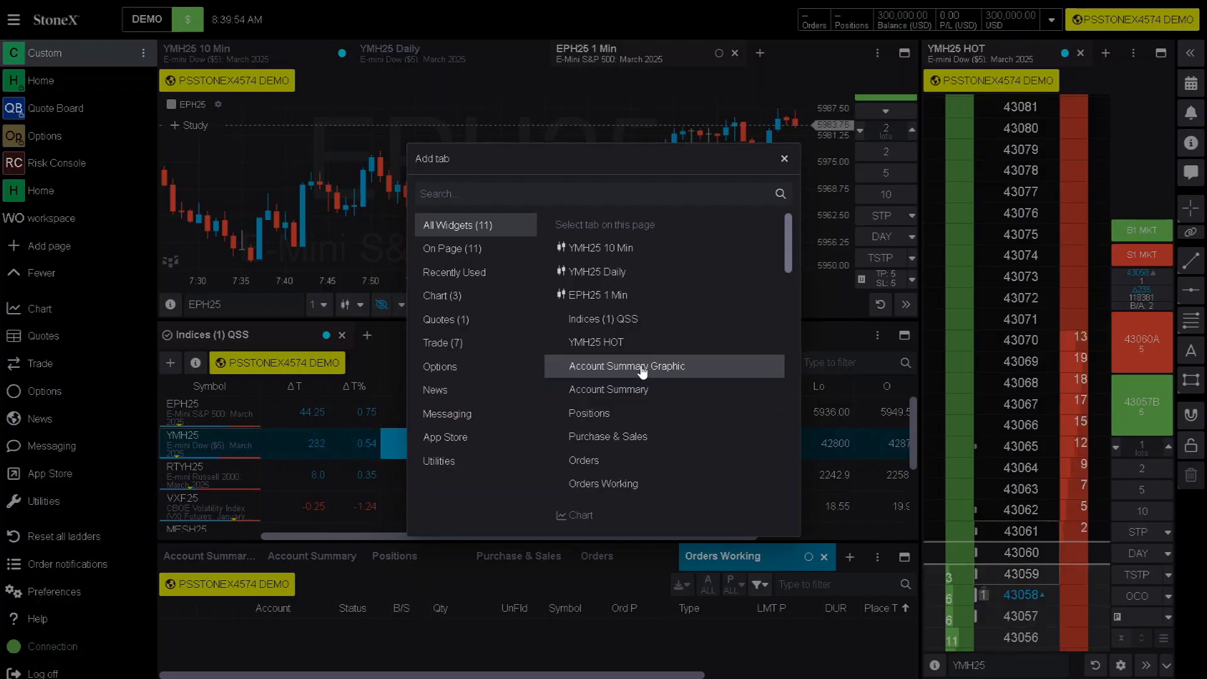
scroll(641, 352, down, 5)
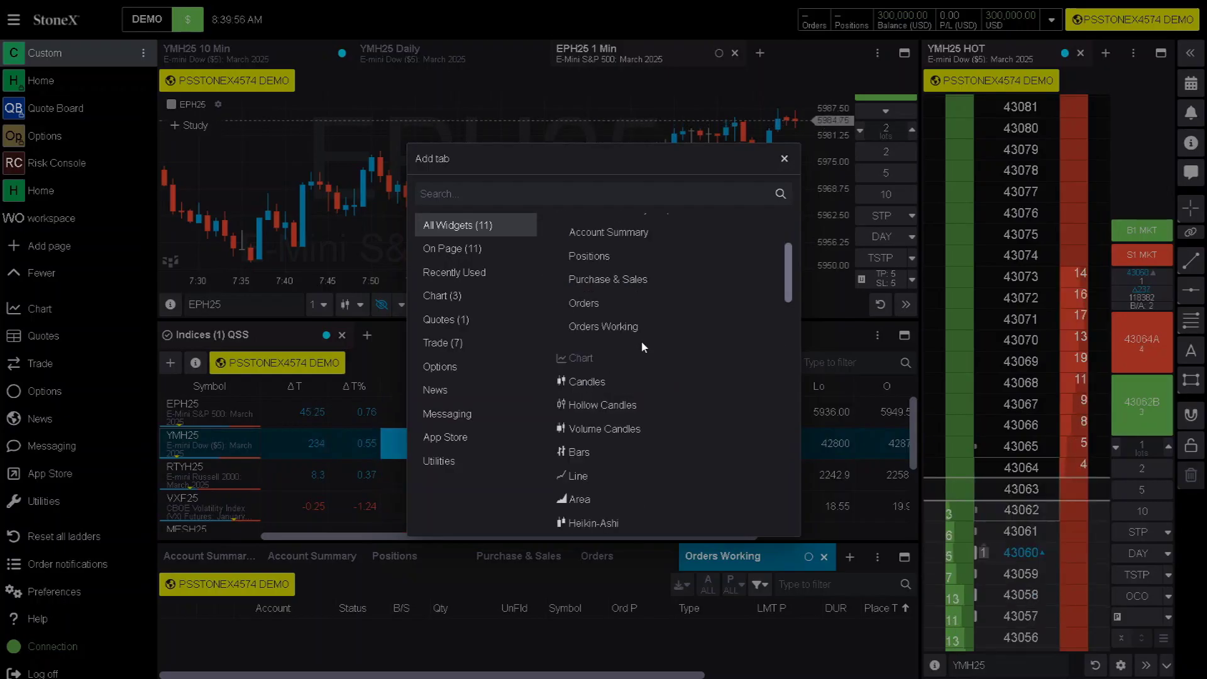
scroll(642, 353, down, 10)
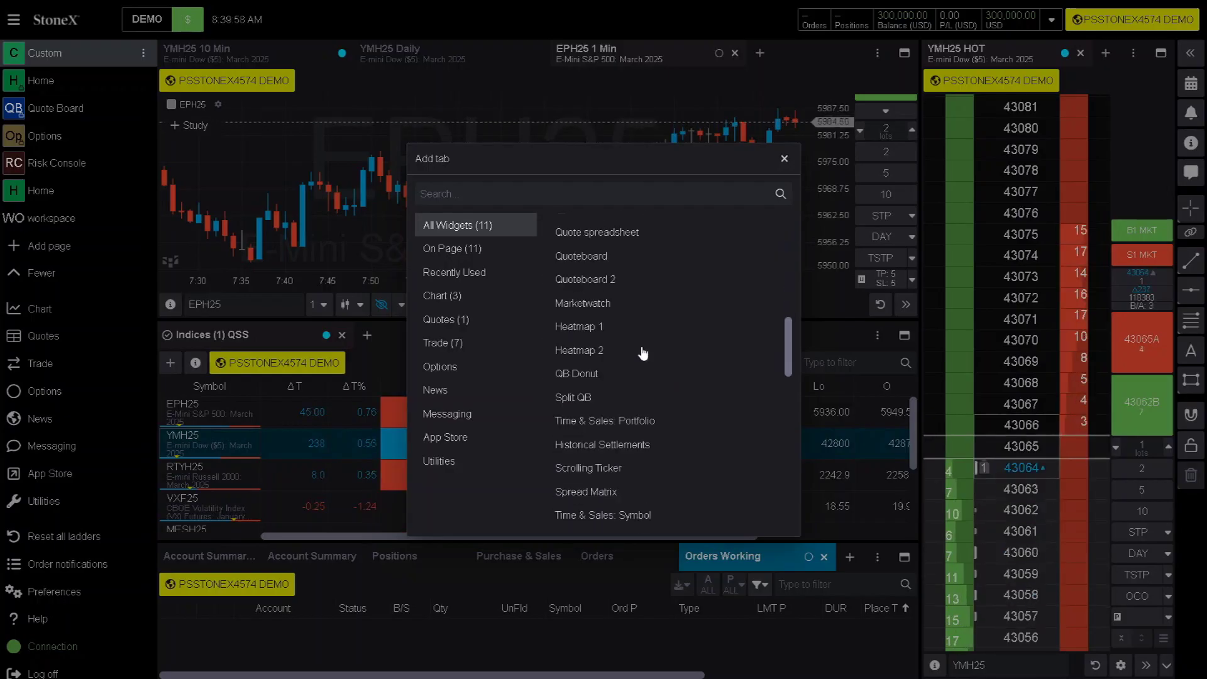
scroll(642, 354, down, 8)
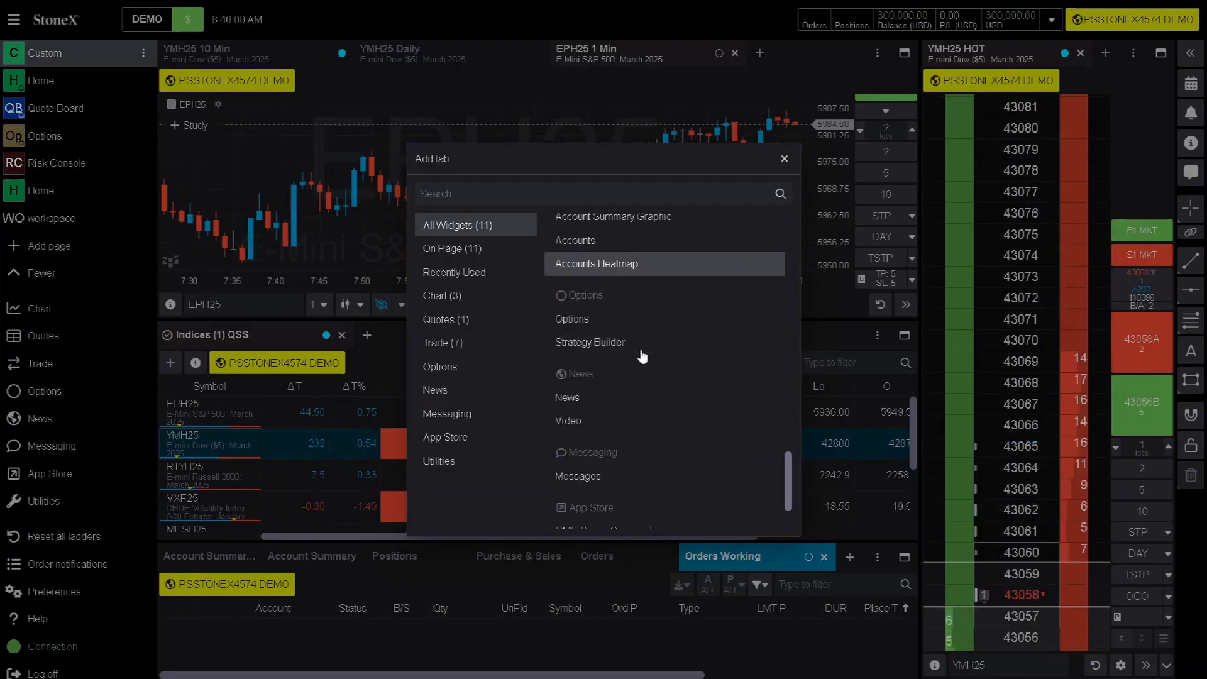
scroll(643, 356, up, 5)
scroll(642, 356, up, 2)
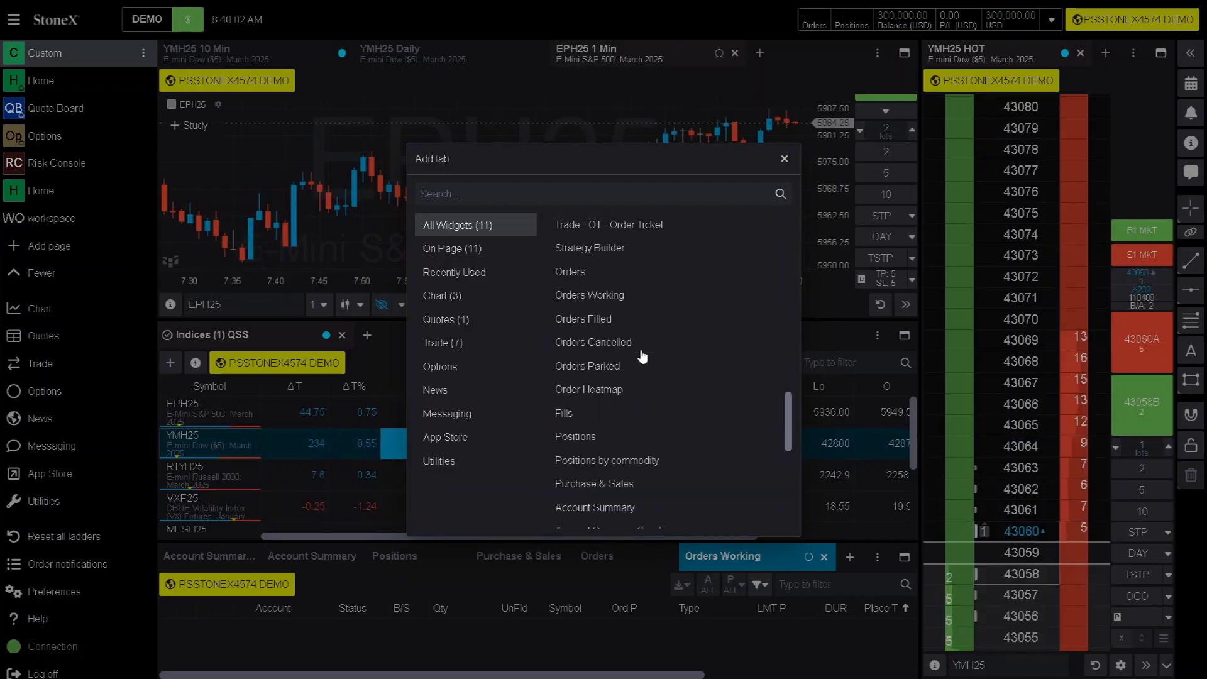
scroll(642, 356, up, 2)
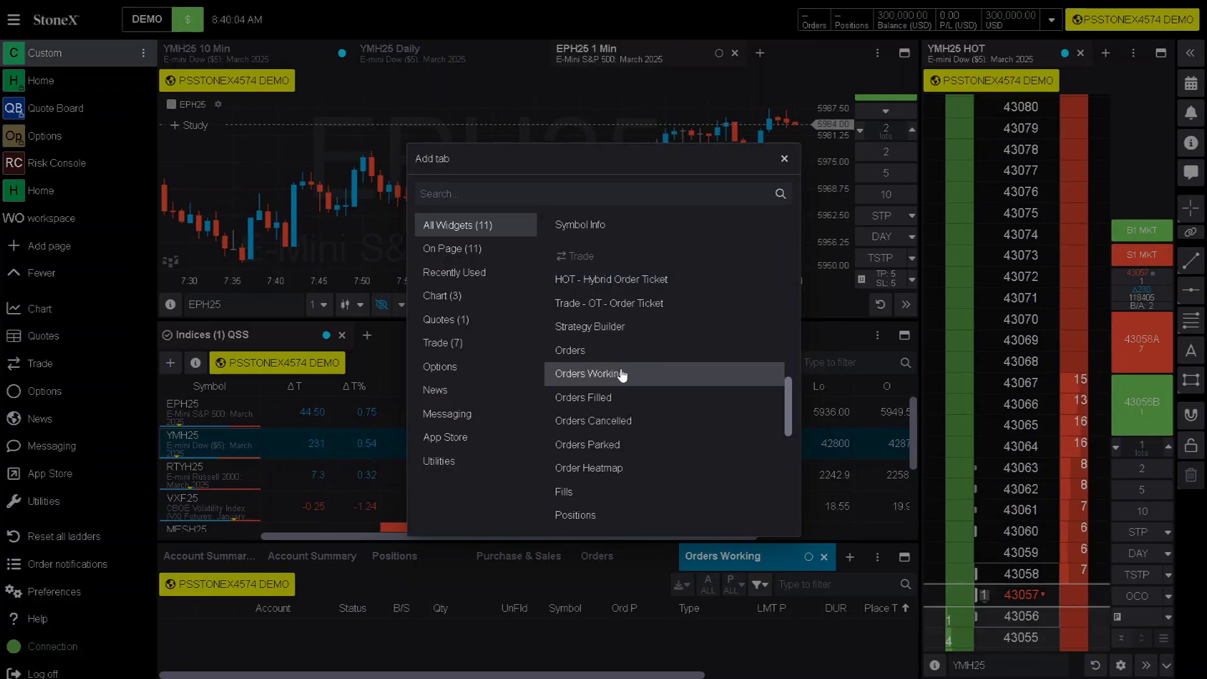
scroll(660, 332, up, 6)
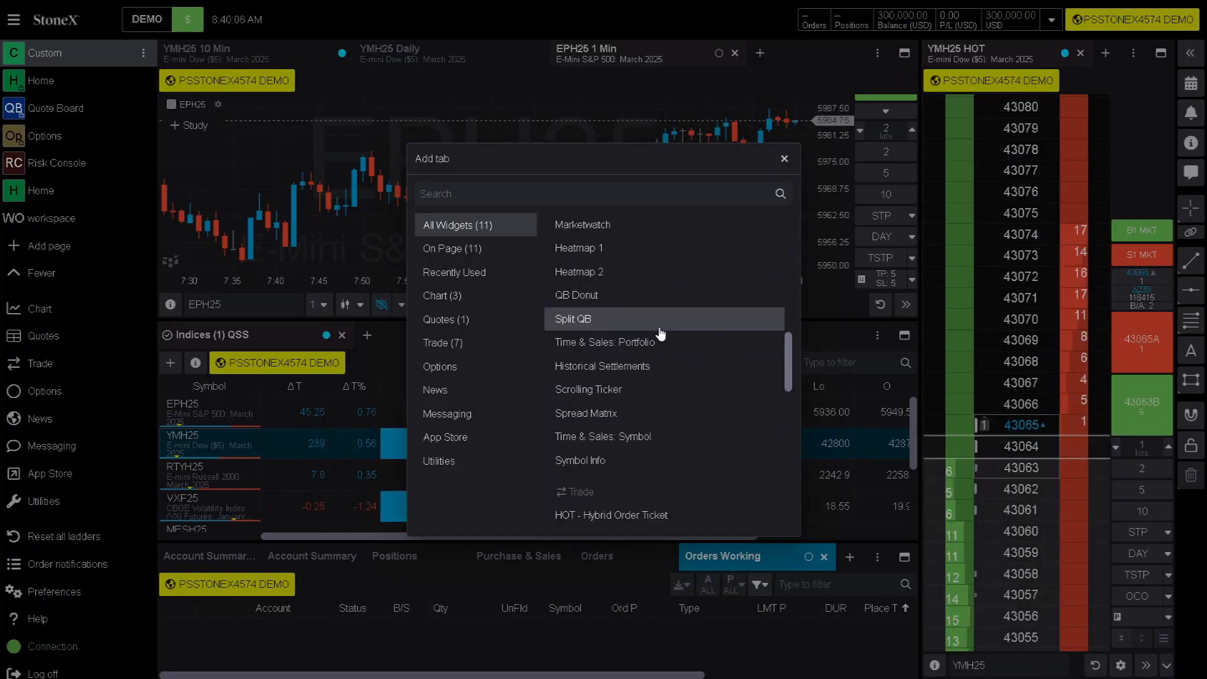
scroll(660, 333, up, 2)
scroll(659, 332, down, 10)
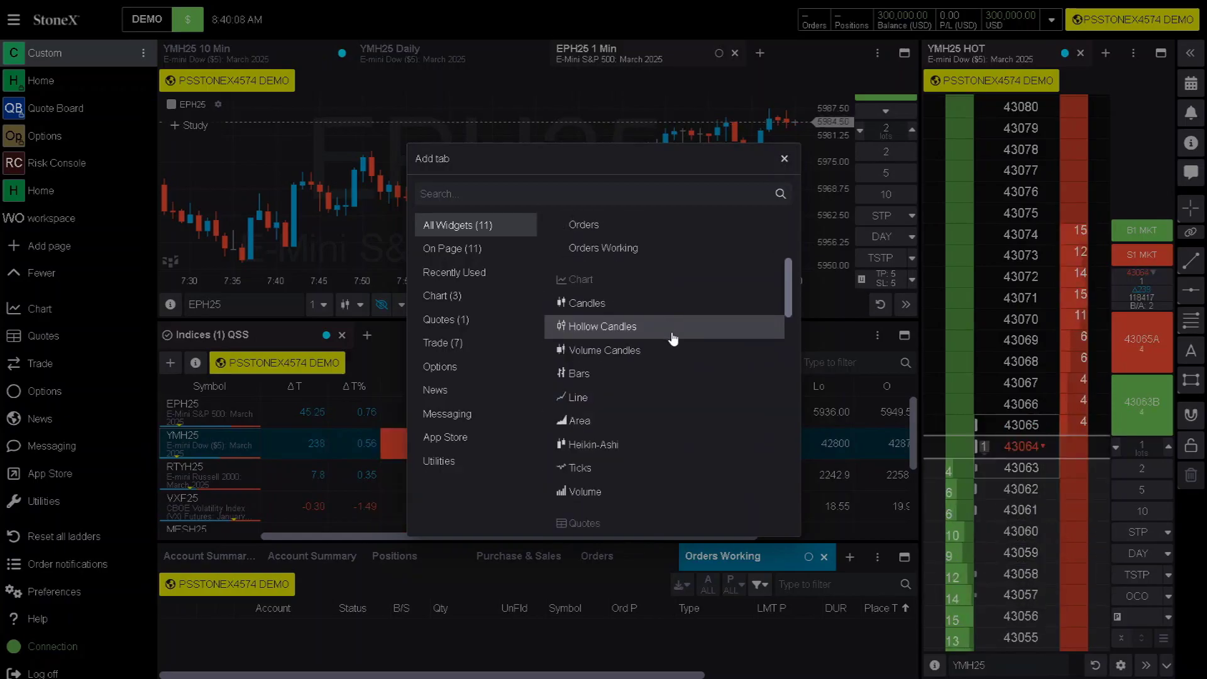
scroll(672, 338, up, 2)
scroll(669, 340, up, 3)
Bring up the existing Account Summary widget and enlarge its pane upward into the Indices quote list
click(609, 390)
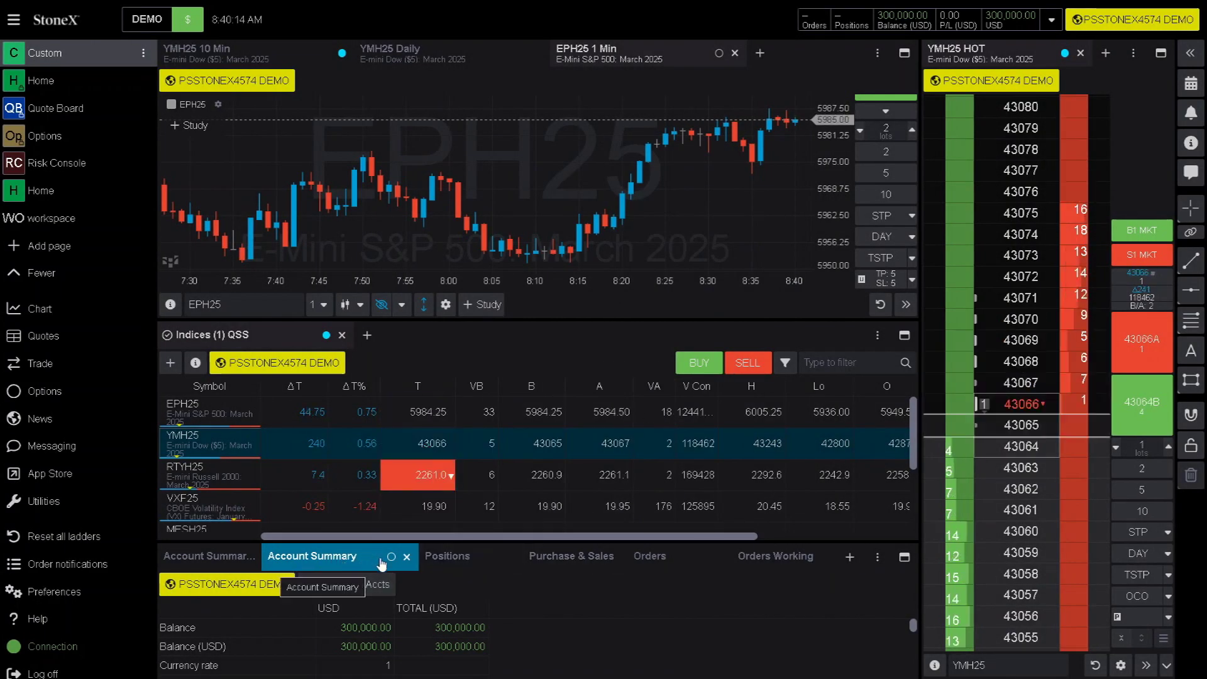
scroll(577, 641, down, 2)
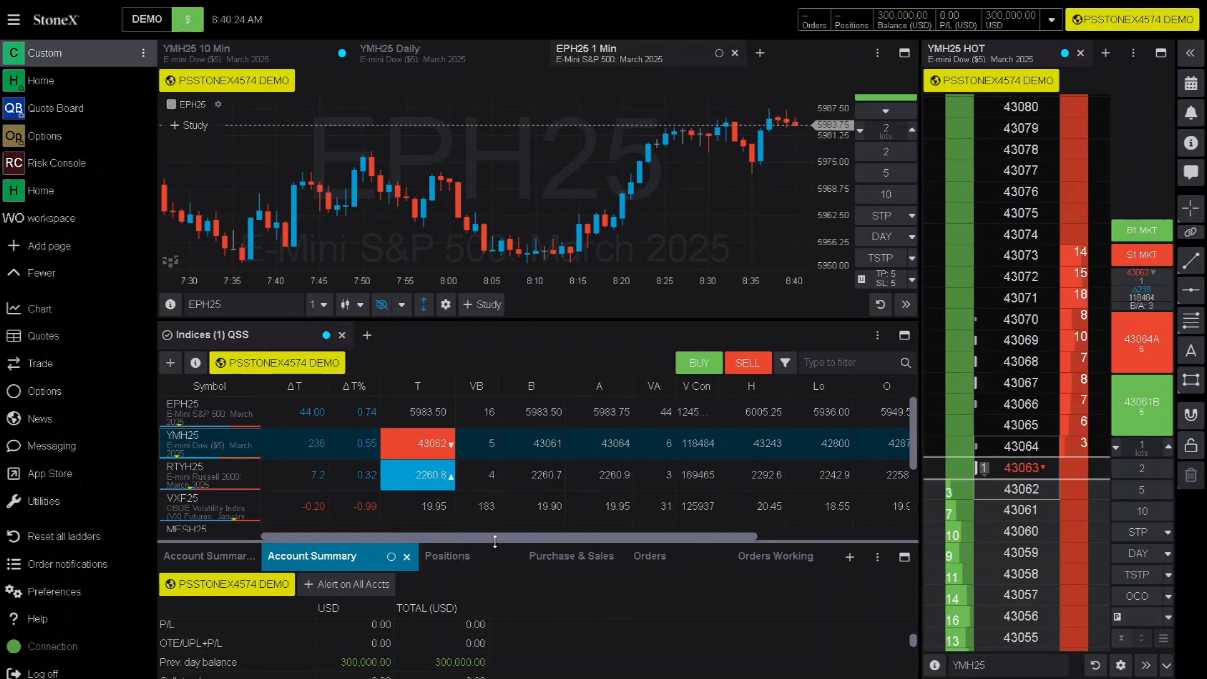
mouse_move(495, 541)
mouse_down()
mouse_move(506, 512)
mouse_move(511, 527)
mouse_up()
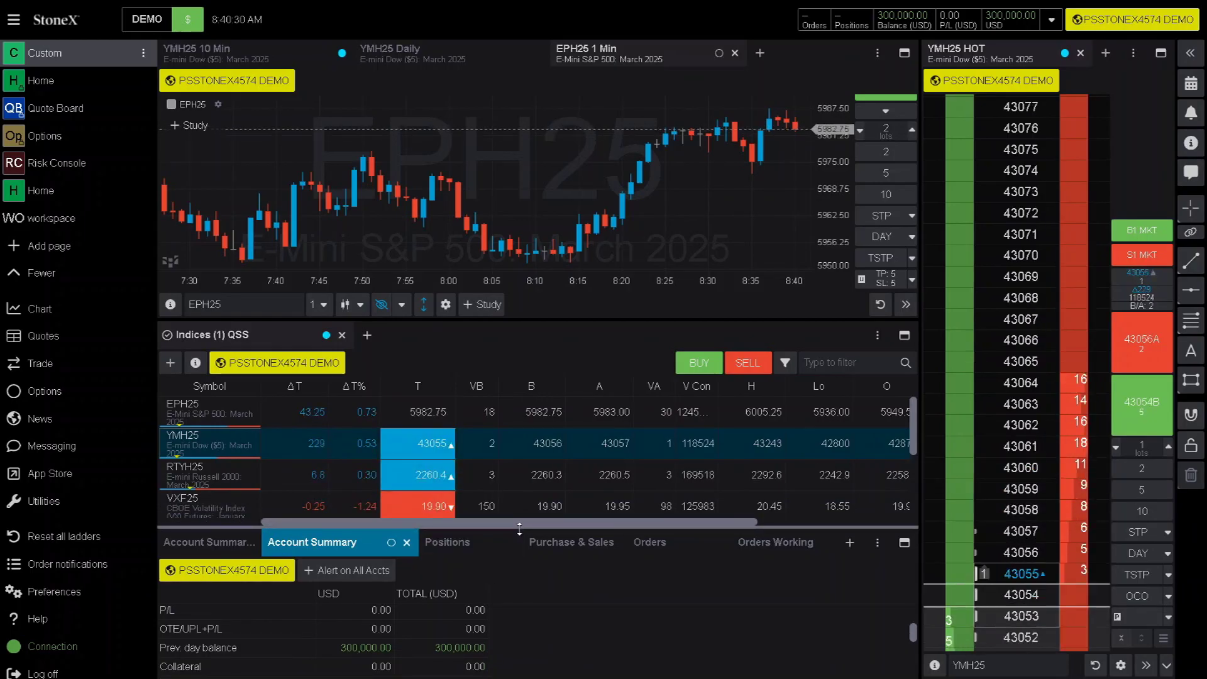
drag(519, 529, 527, 443)
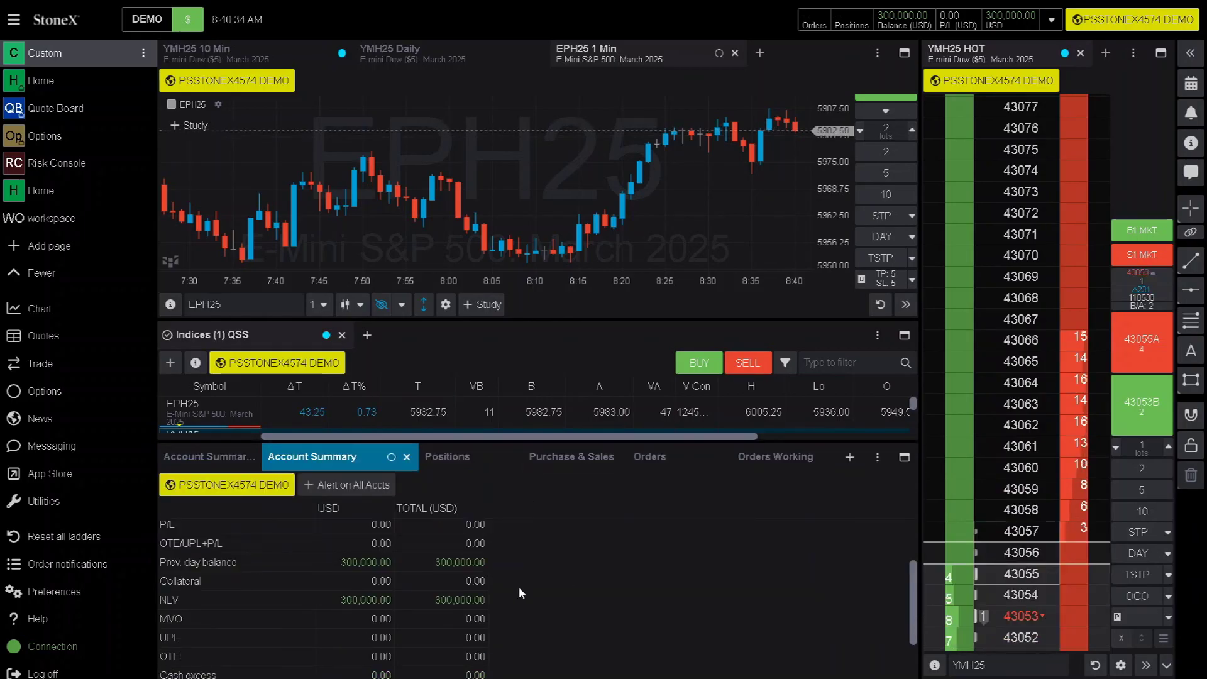
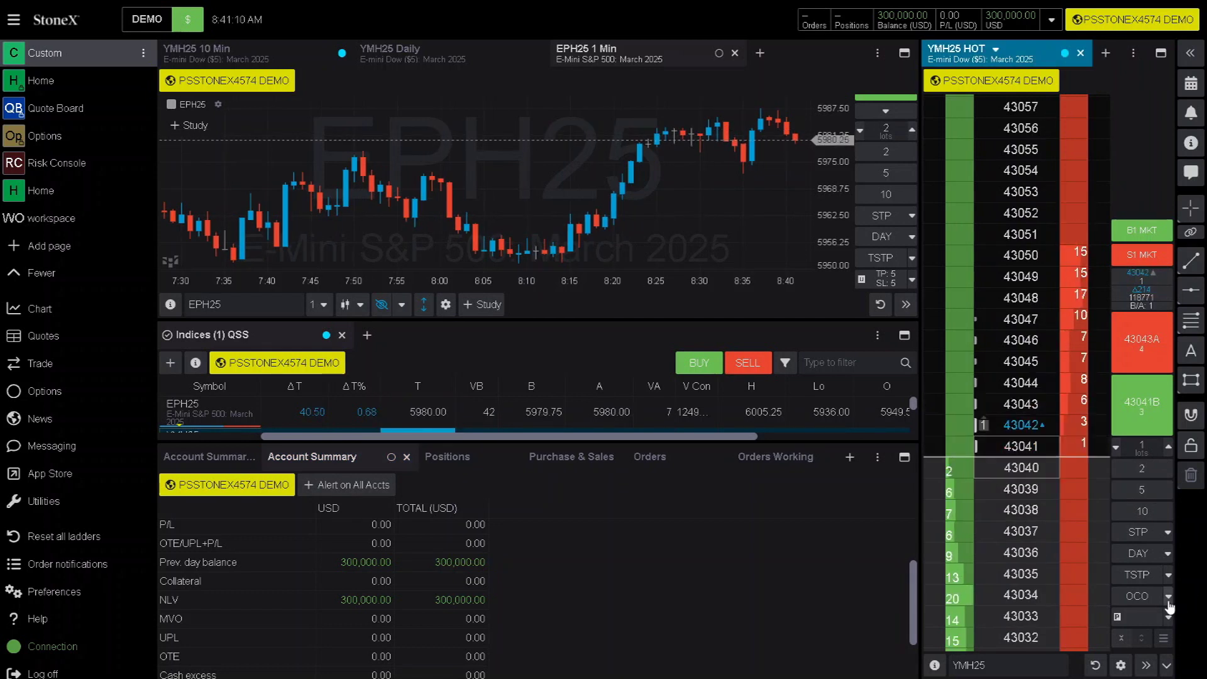
Switch the YMH25 HOT ticket to Bracket mode and accept the YM bracket parameters with 5 ticks target profit and 5 ticks stop loss
click(1168, 600)
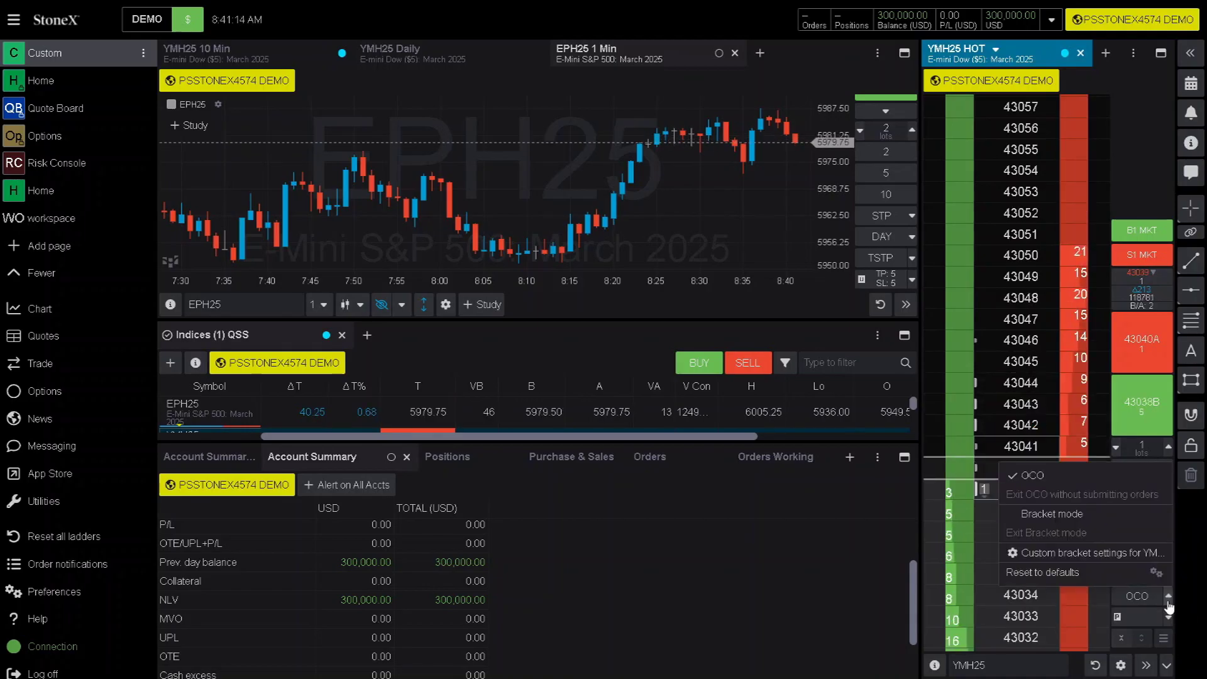
click(1061, 517)
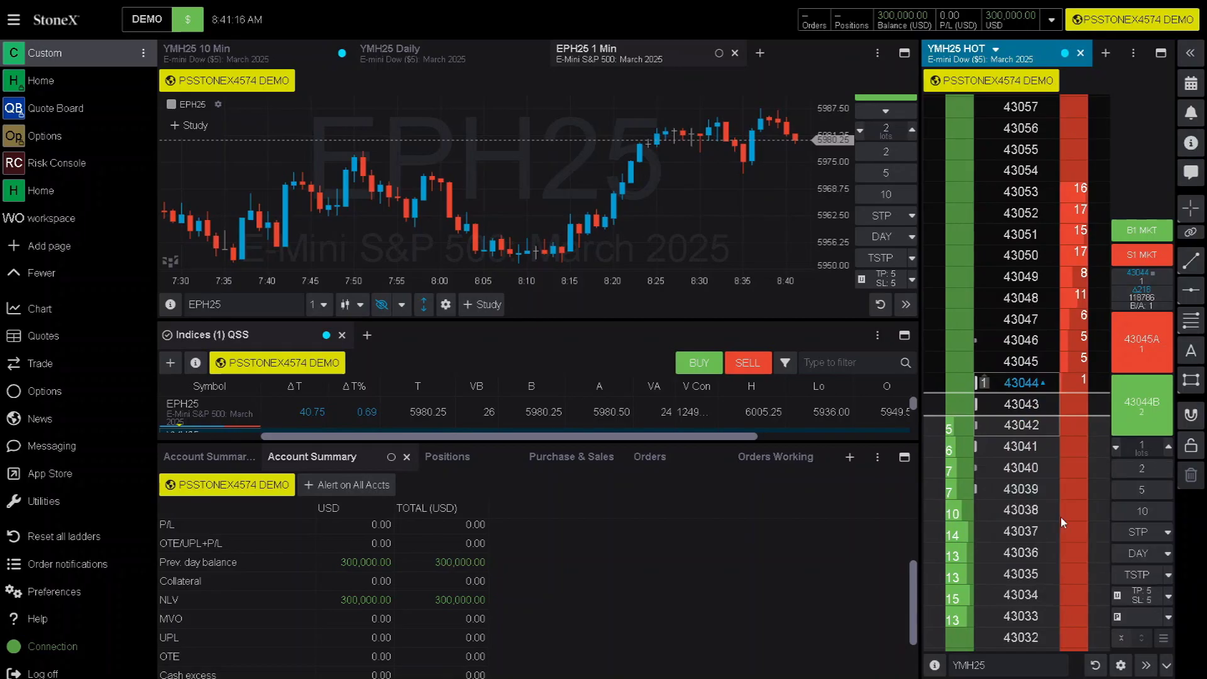
click(1169, 604)
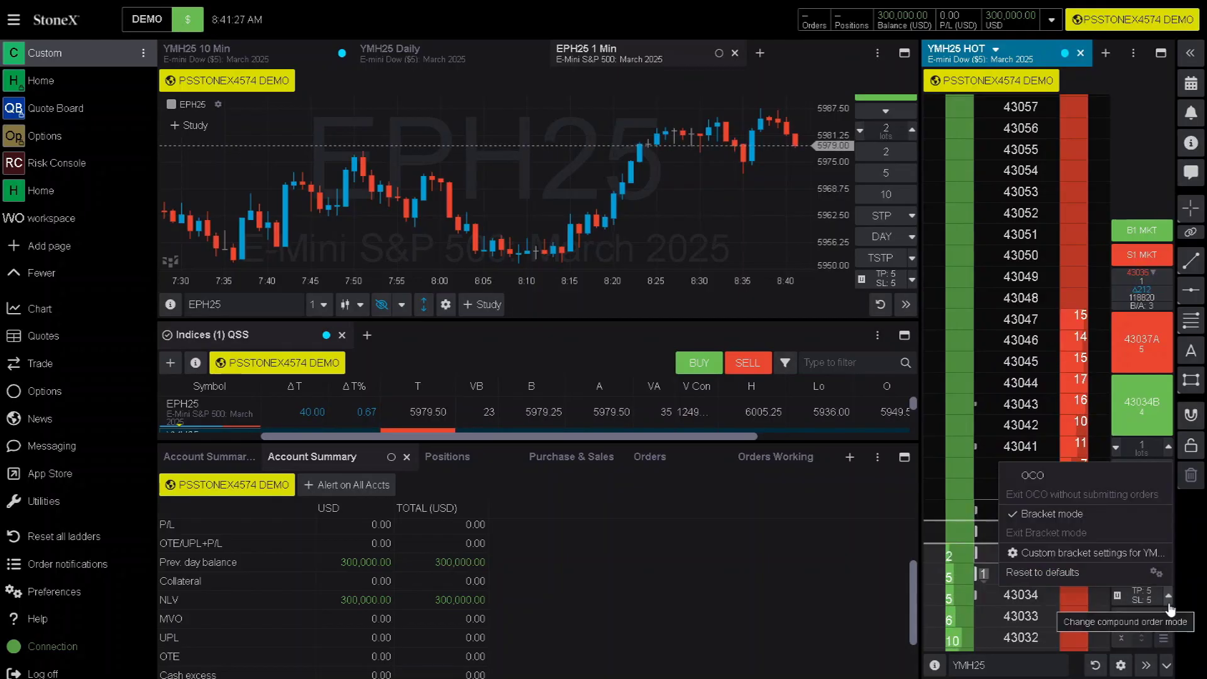
click(1143, 553)
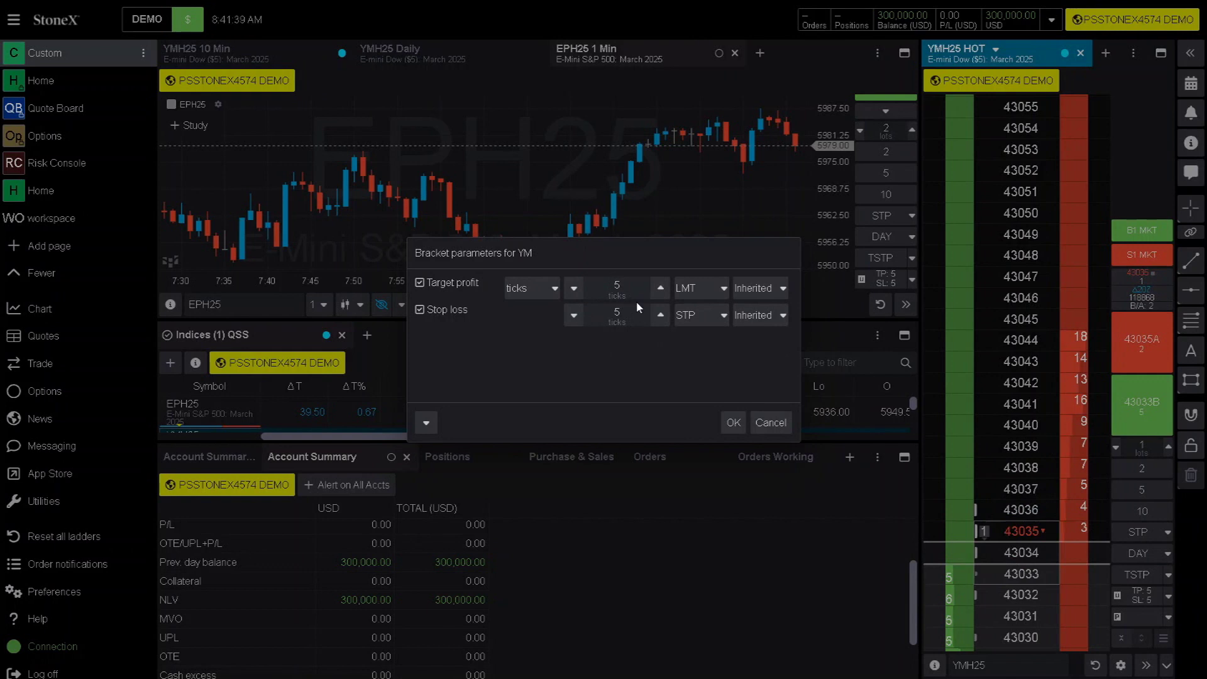
click(723, 289)
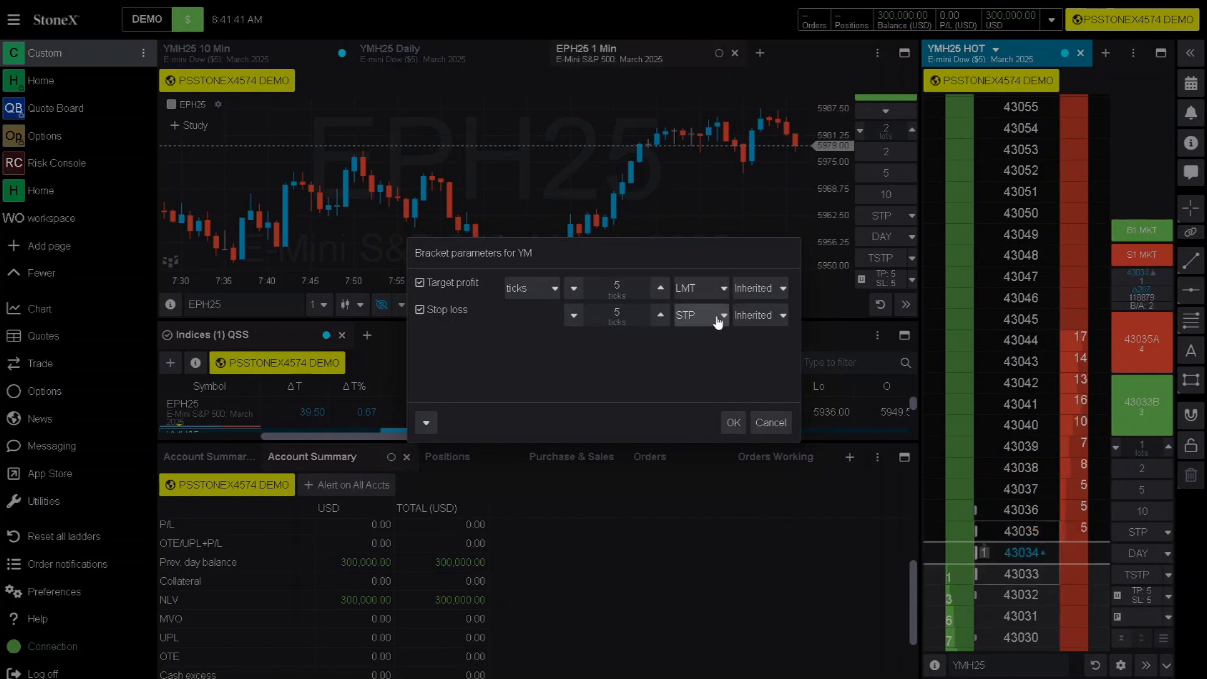
click(734, 422)
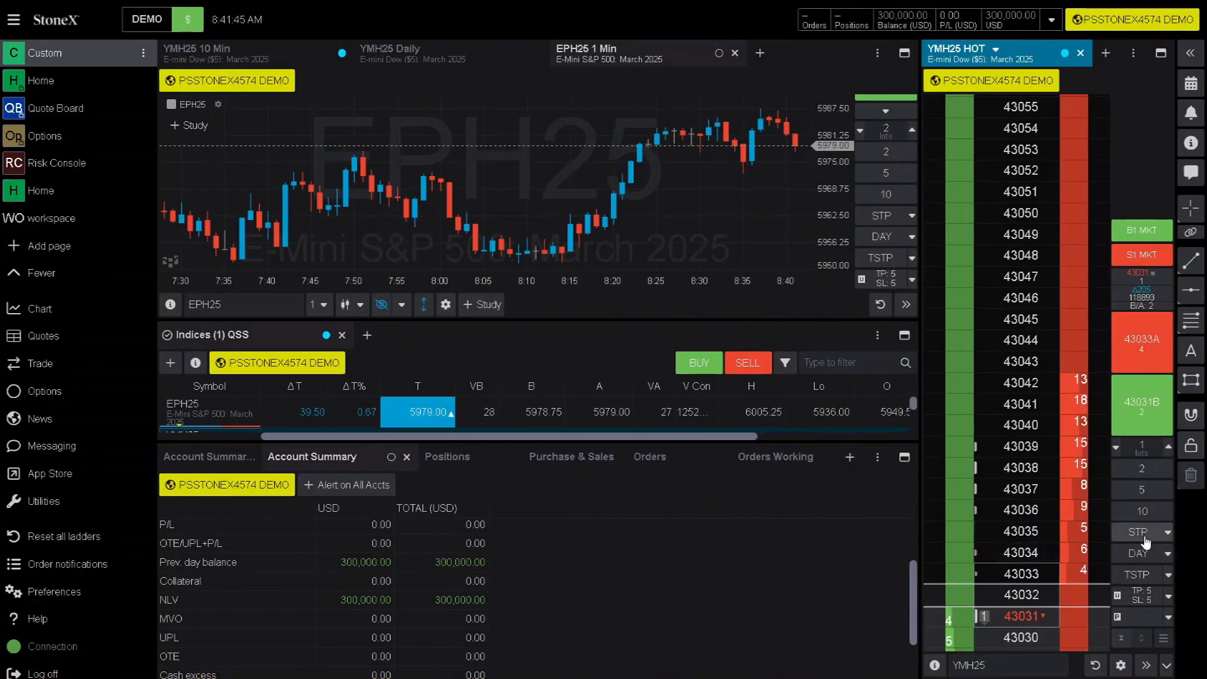
Review the compound order and trailing order mode options of the YMH25 HOT ticket without changing them
click(1167, 596)
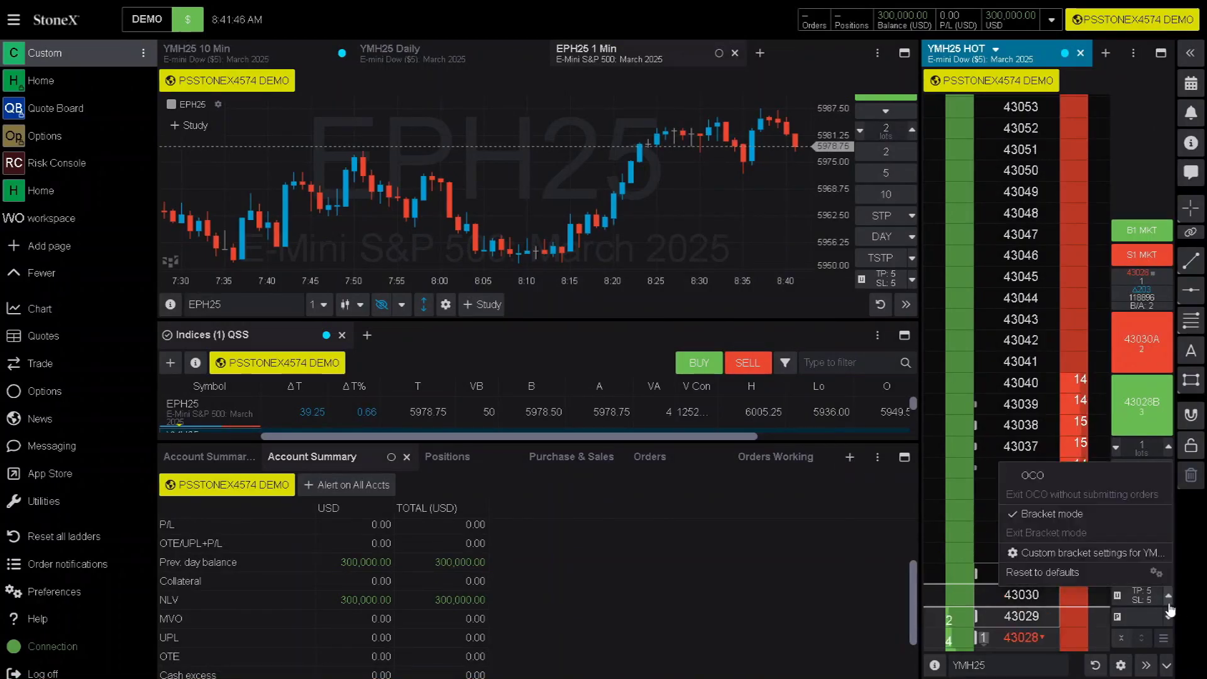
click(1149, 553)
click(1169, 576)
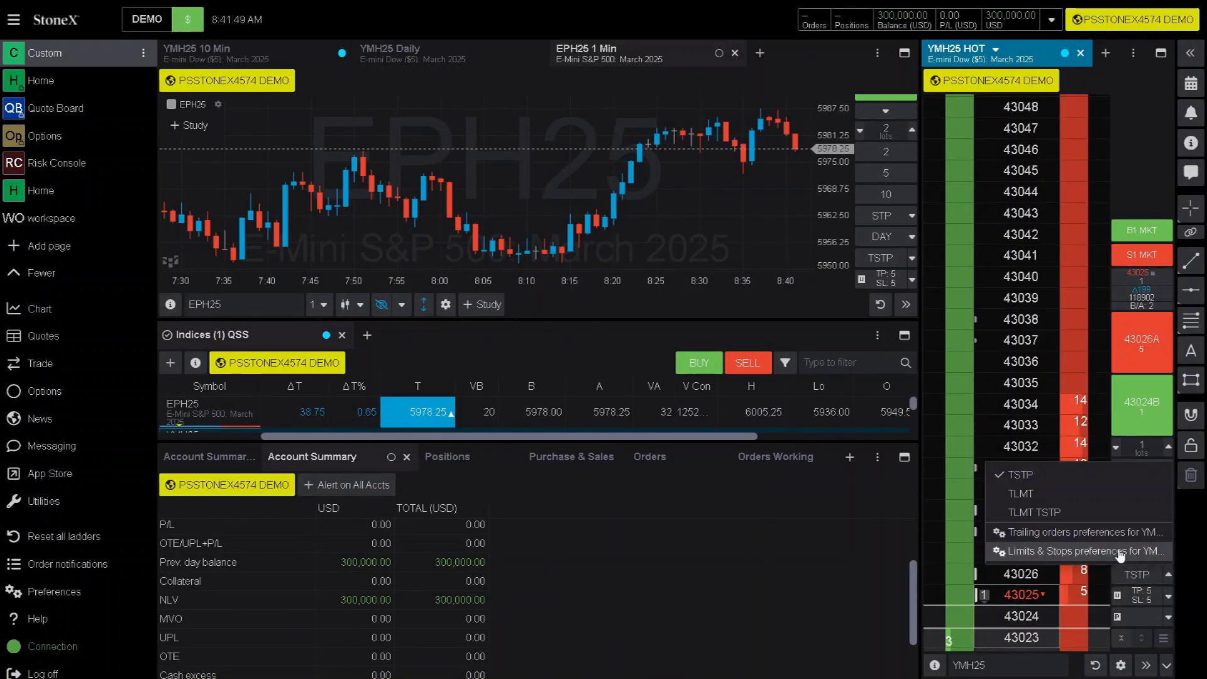
click(1192, 576)
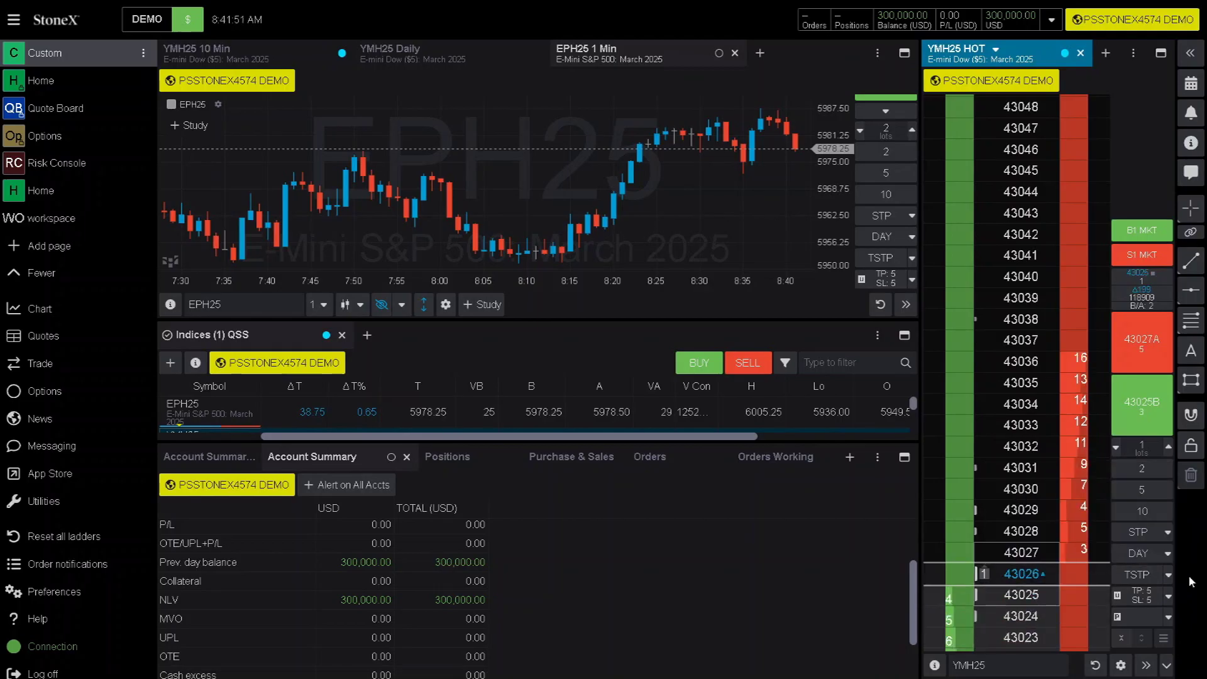
click(1167, 575)
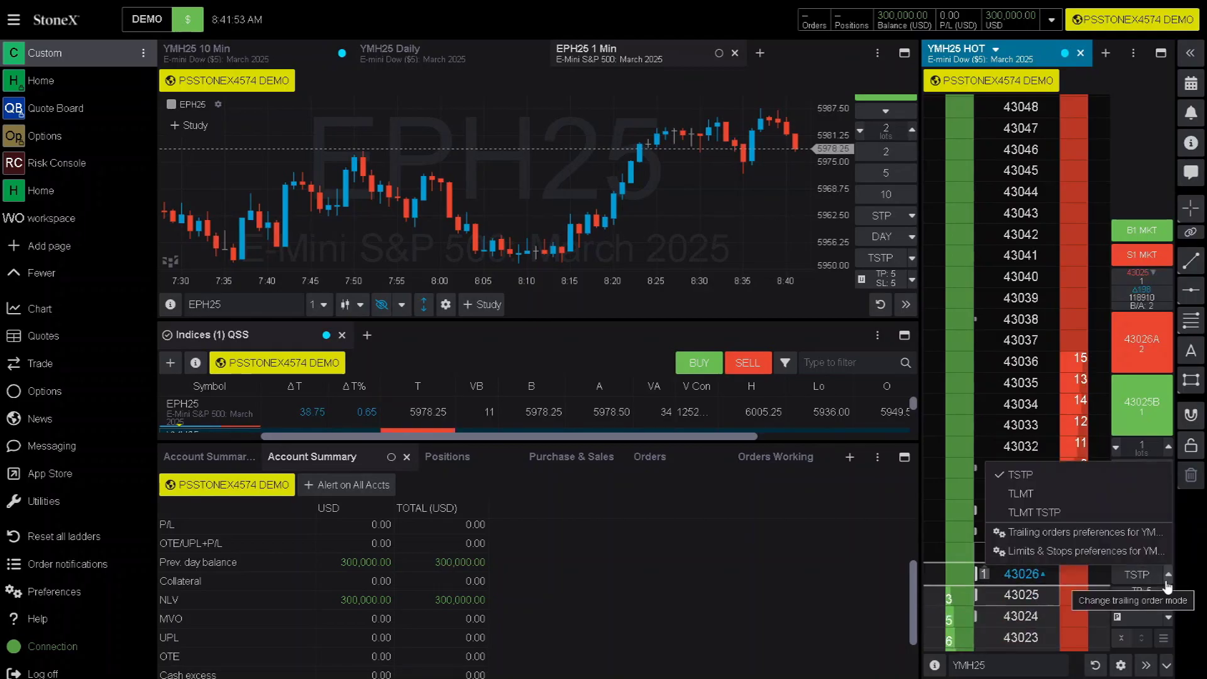
click(1167, 583)
click(1169, 598)
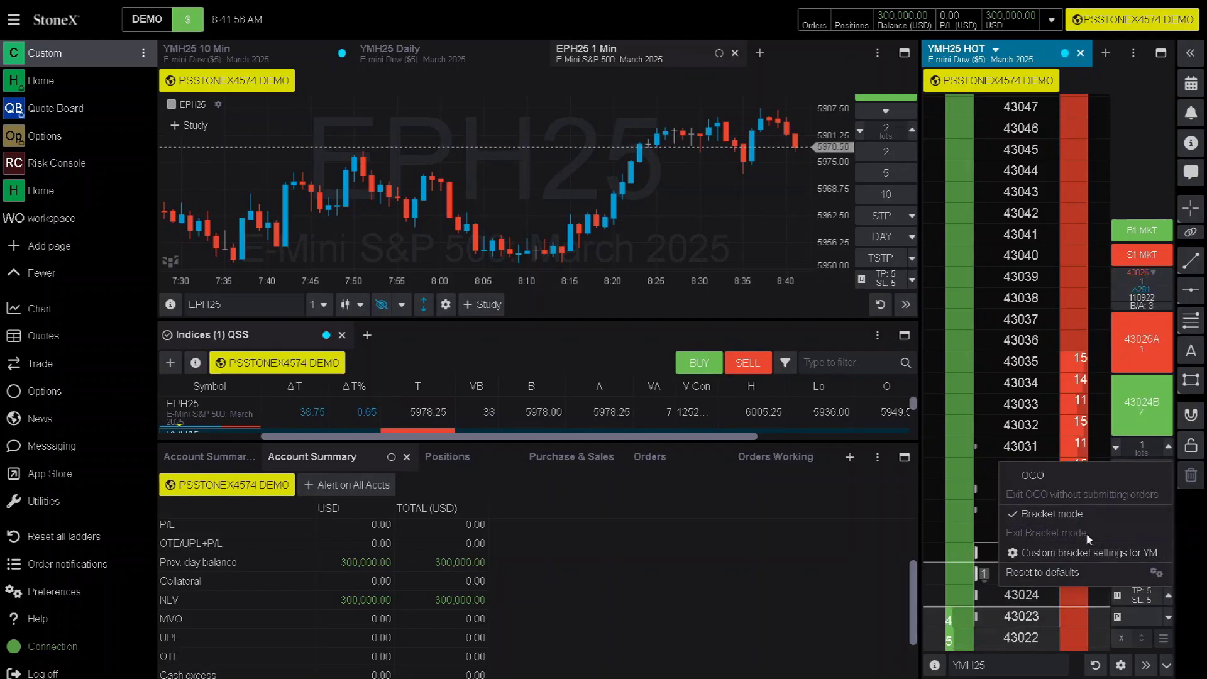
click(1181, 549)
Buy 1 lot of YMH25 at market, dismiss the order notification and check the surrounding prices on the ladder
click(1153, 225)
click(653, 388)
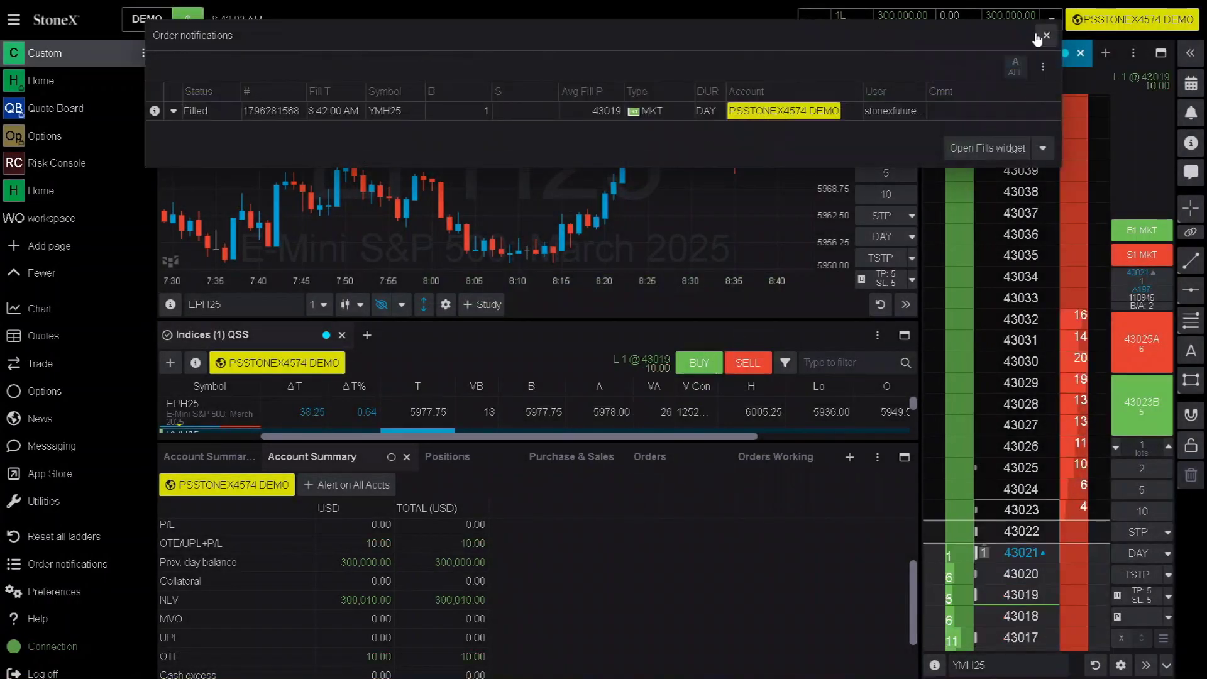
click(1044, 37)
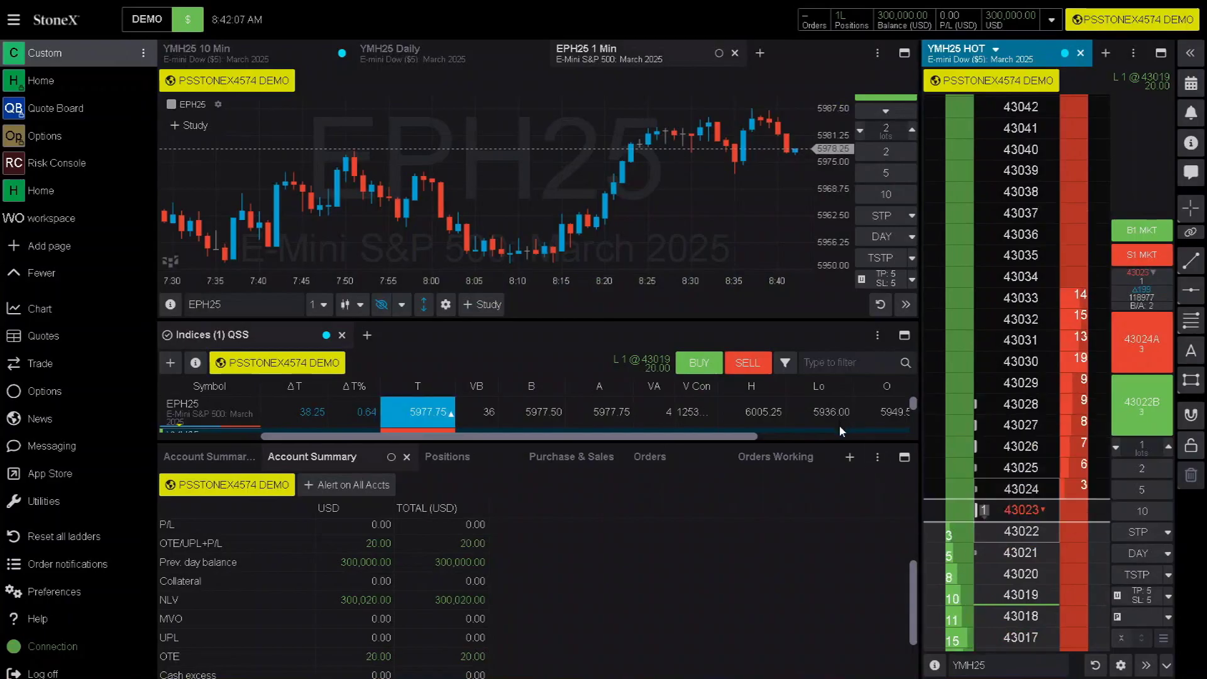
scroll(996, 496, down, 5)
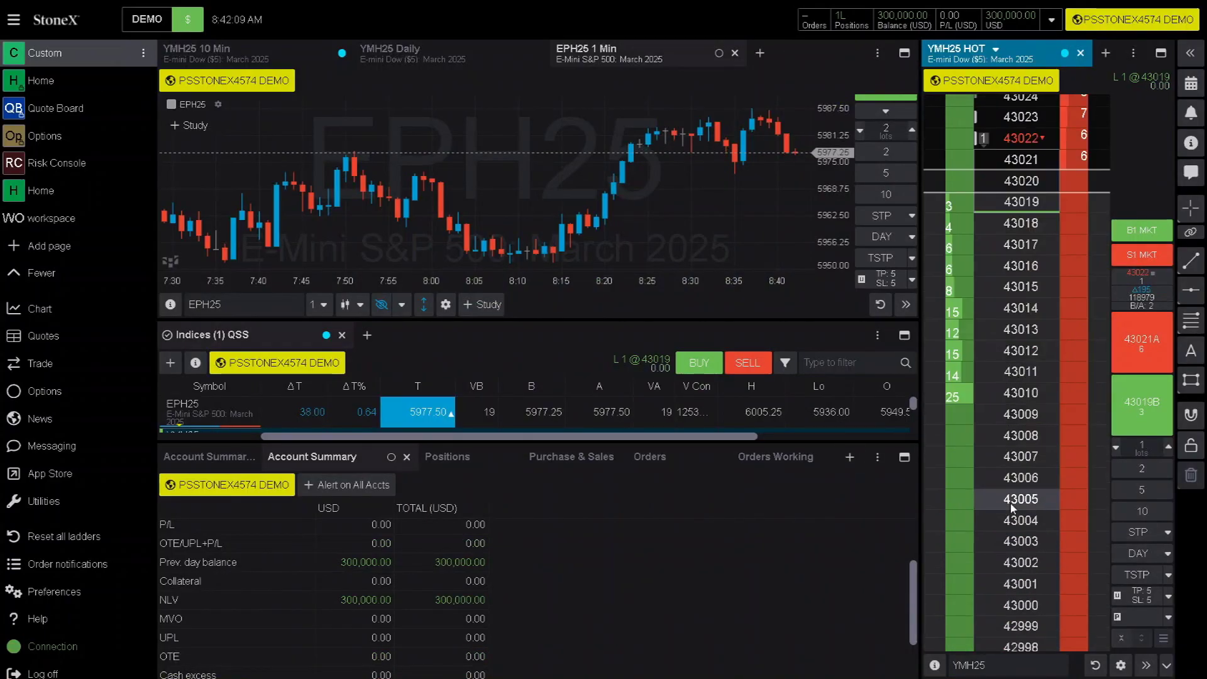
scroll(1013, 508, up, 3)
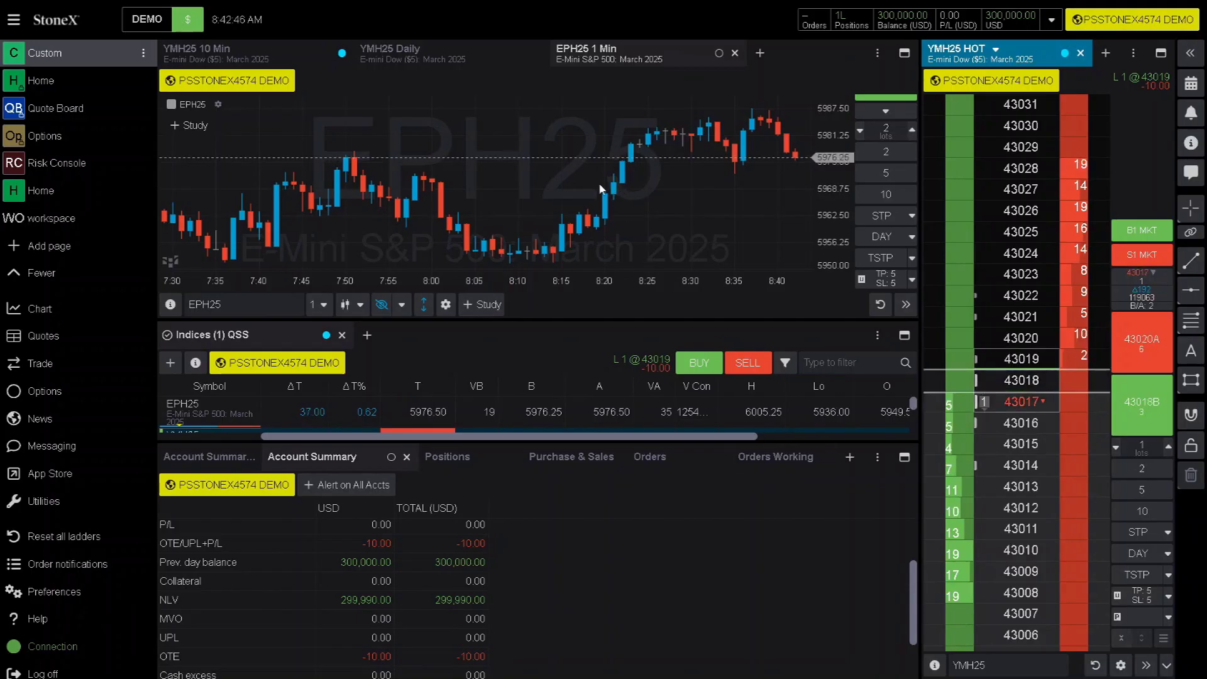
Collapse the page sidebar to icons only and expand it again
mouse_move(458, 229)
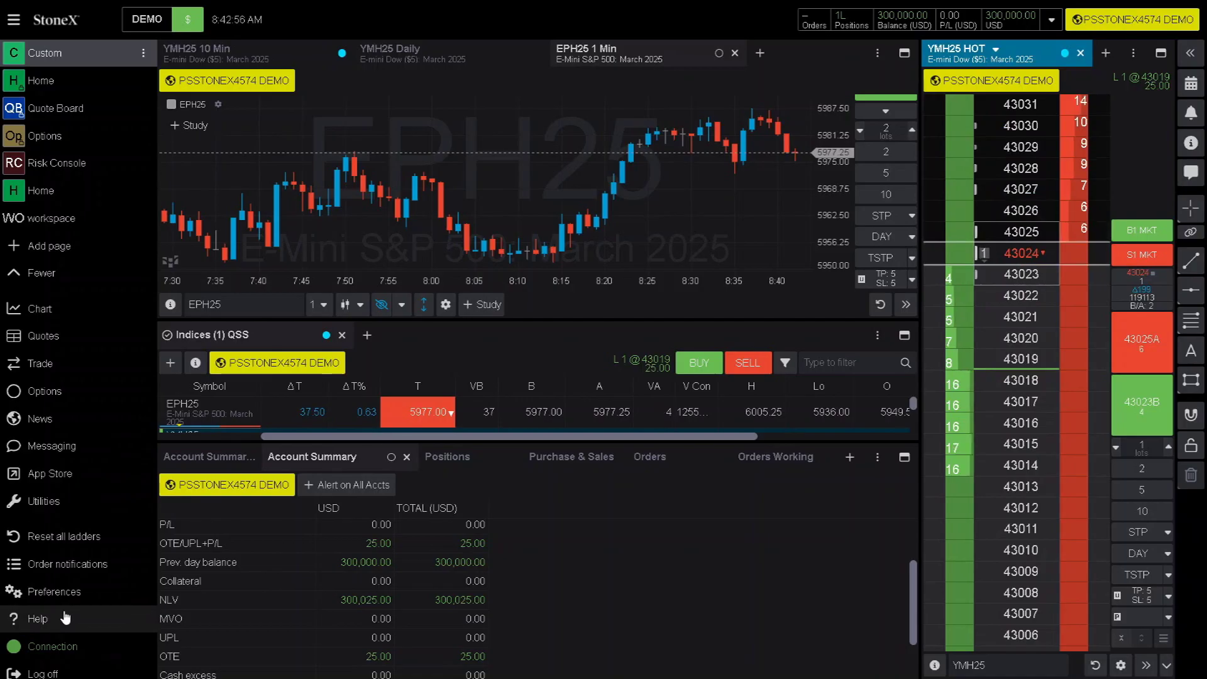
click(15, 22)
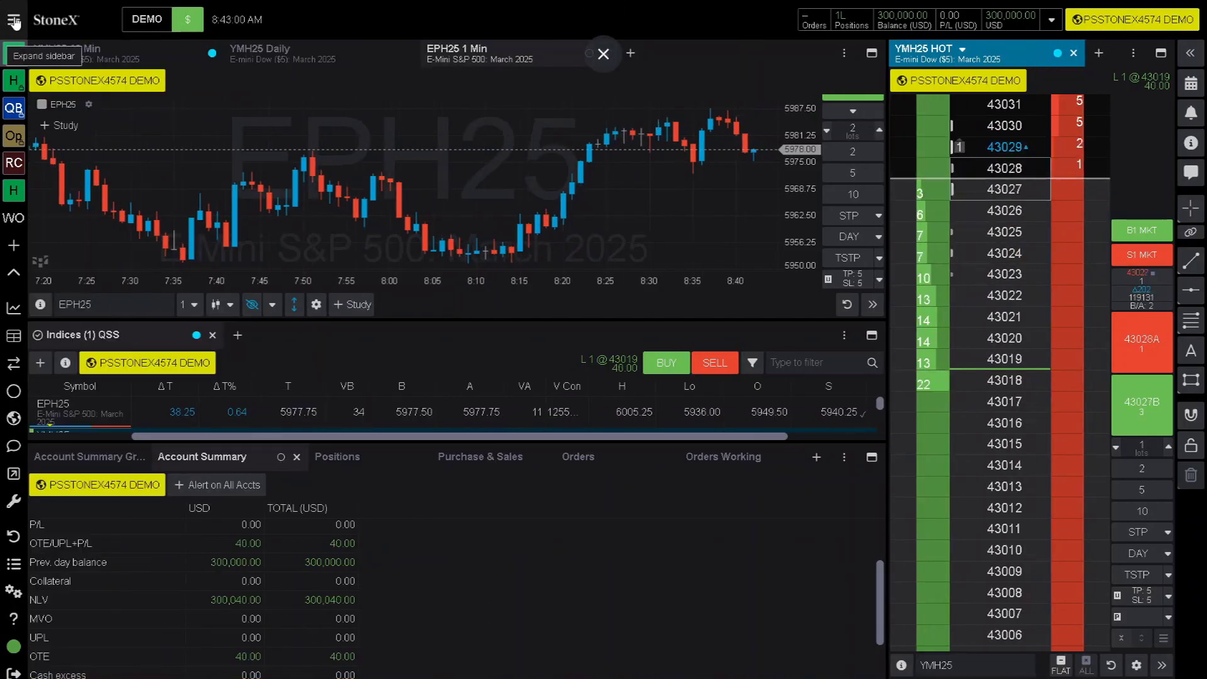
click(14, 21)
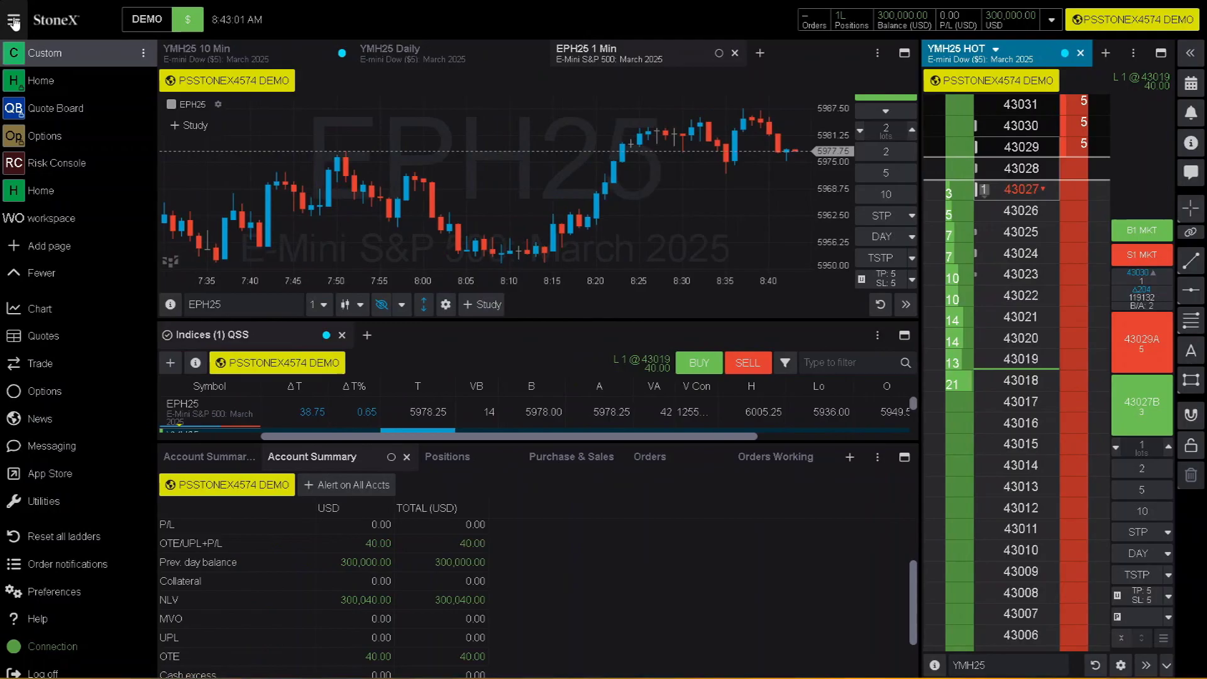
Change the interface theme to Light in the platform preferences and close the preferences
click(64, 599)
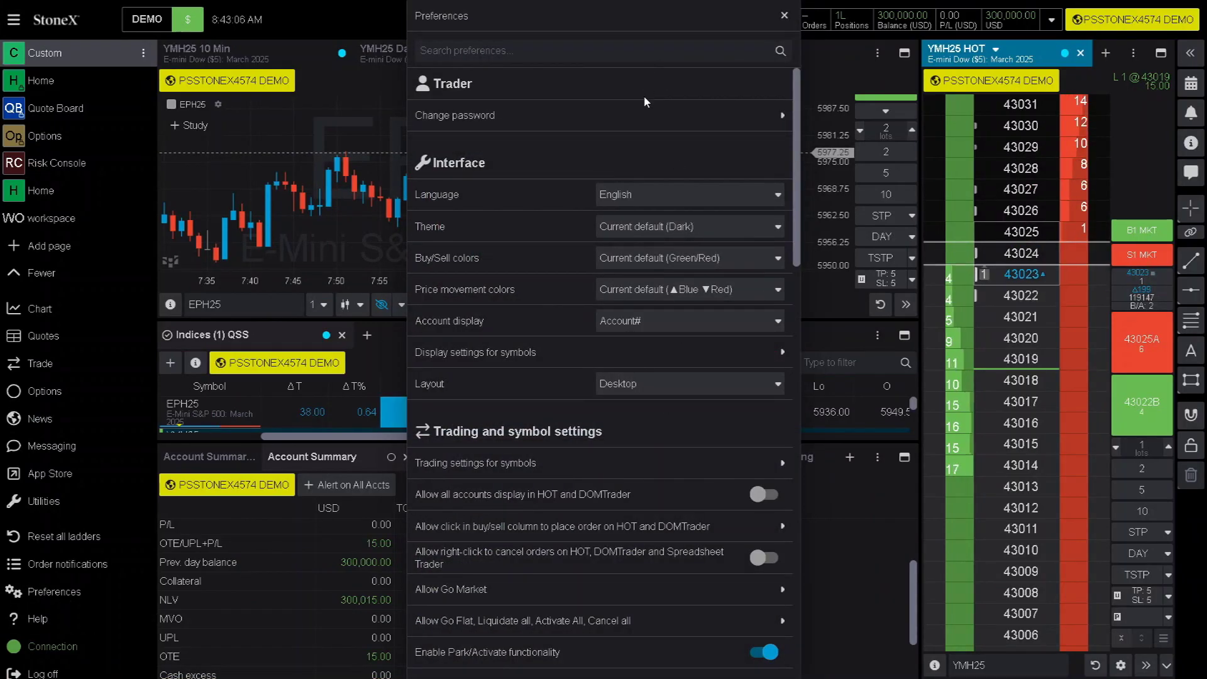
click(631, 233)
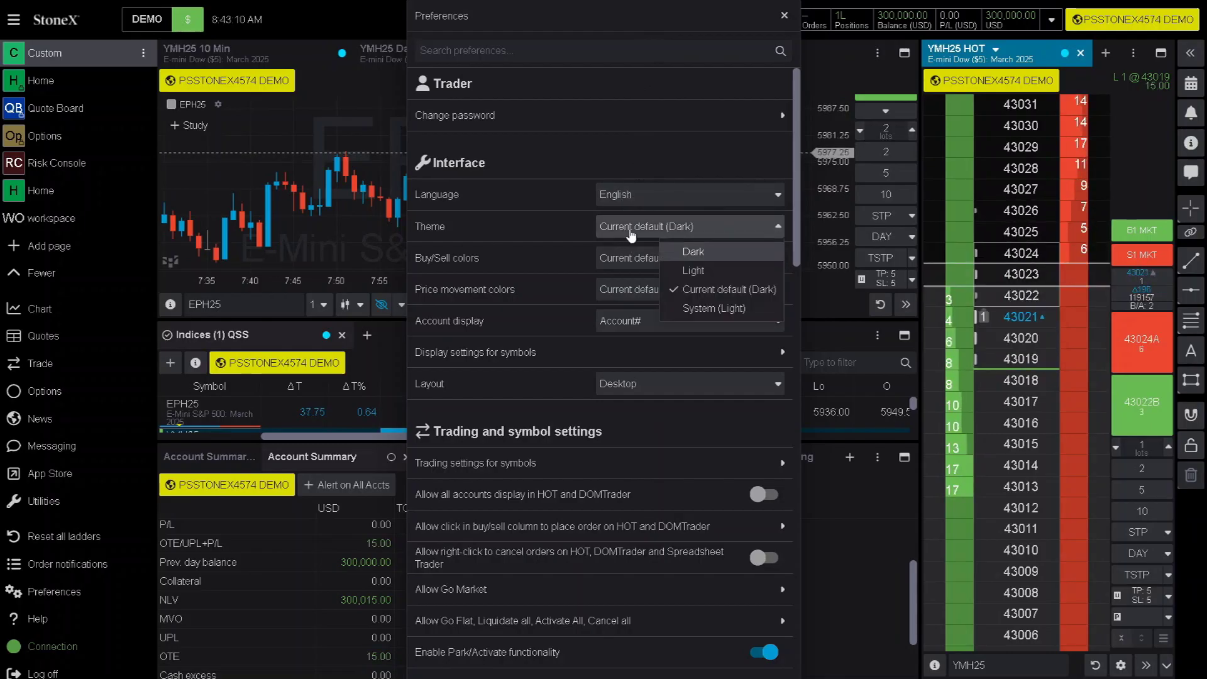
click(694, 275)
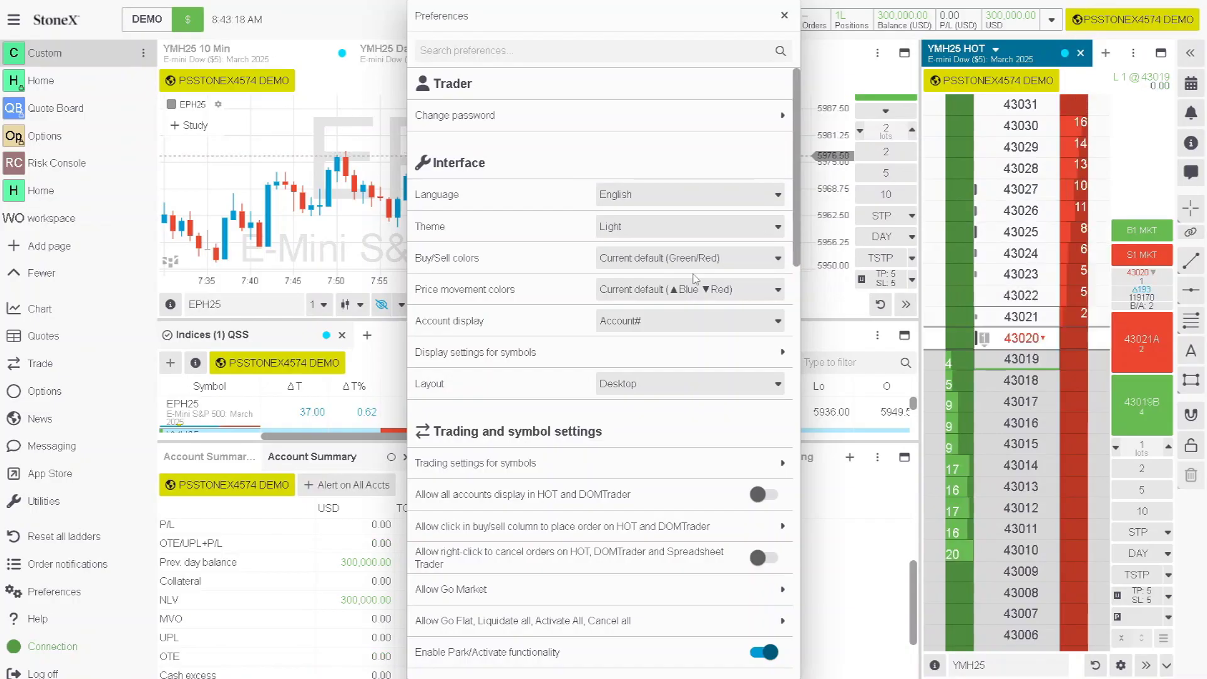
click(784, 16)
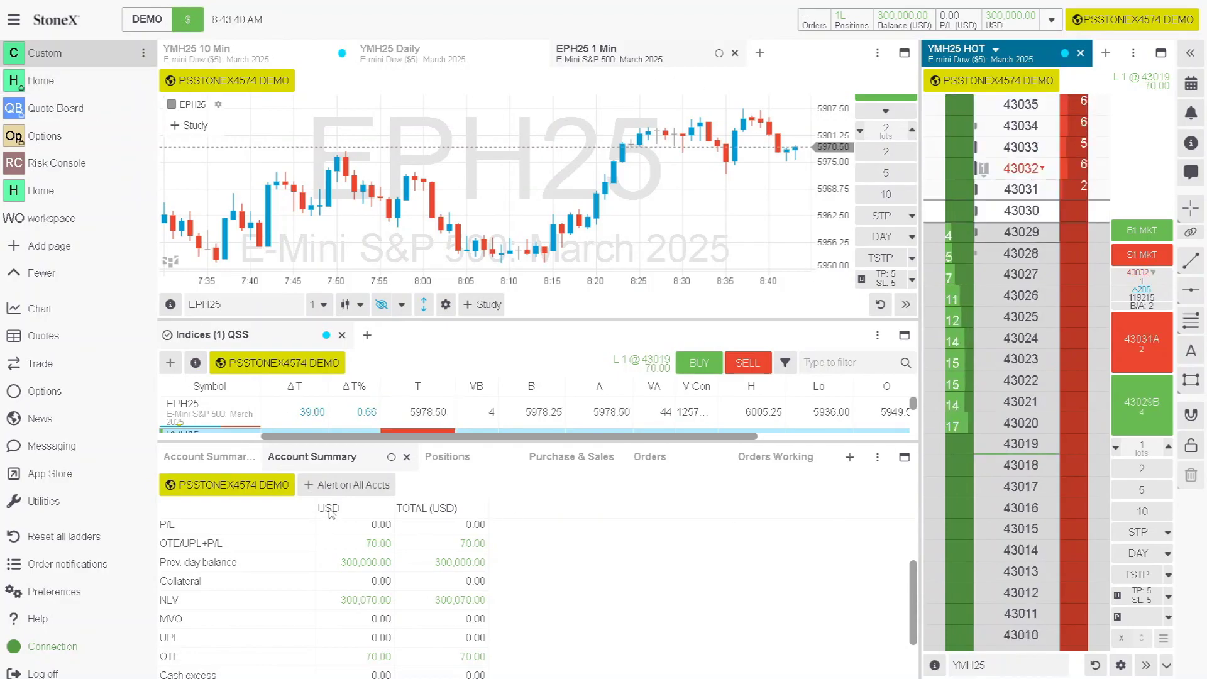
Try out the Custom page in its own enlarged browser window and close that window again
click(54, 192)
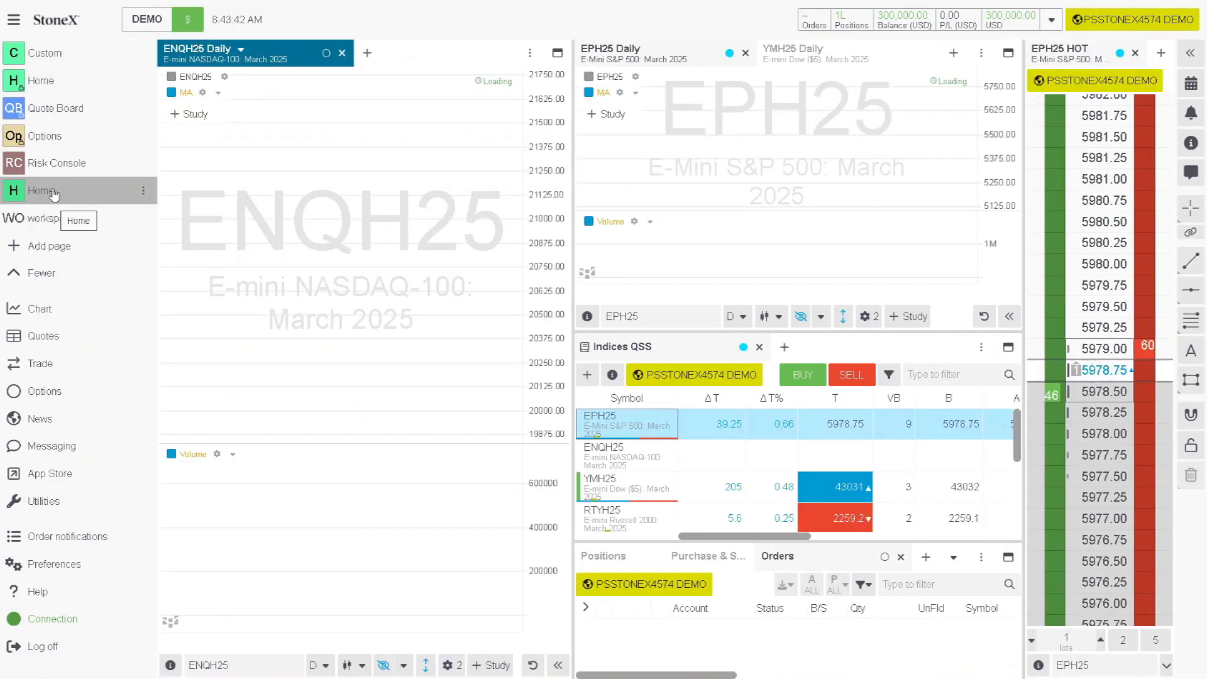
click(52, 54)
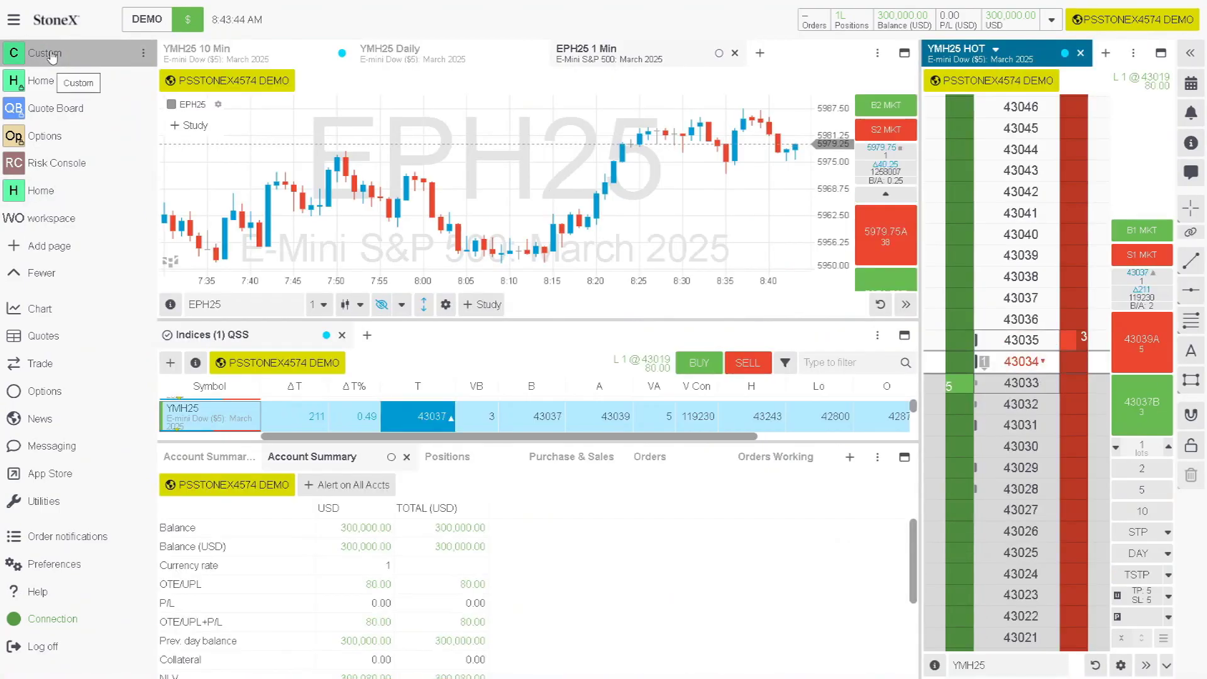
click(145, 55)
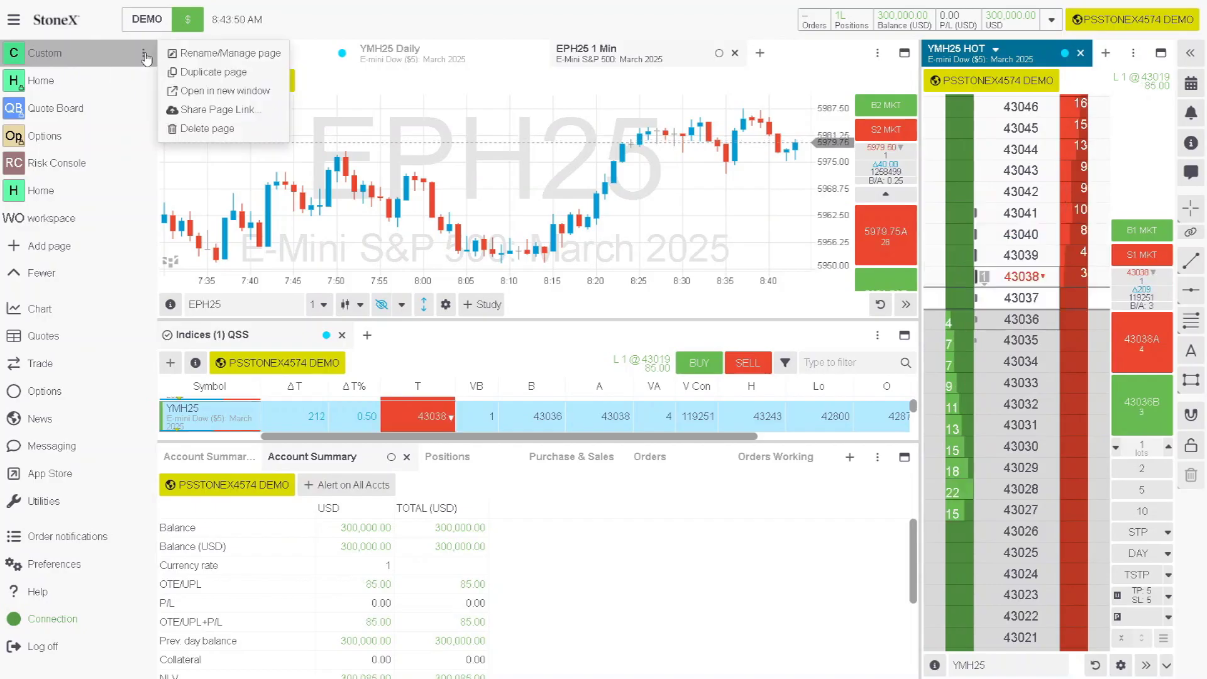
click(215, 93)
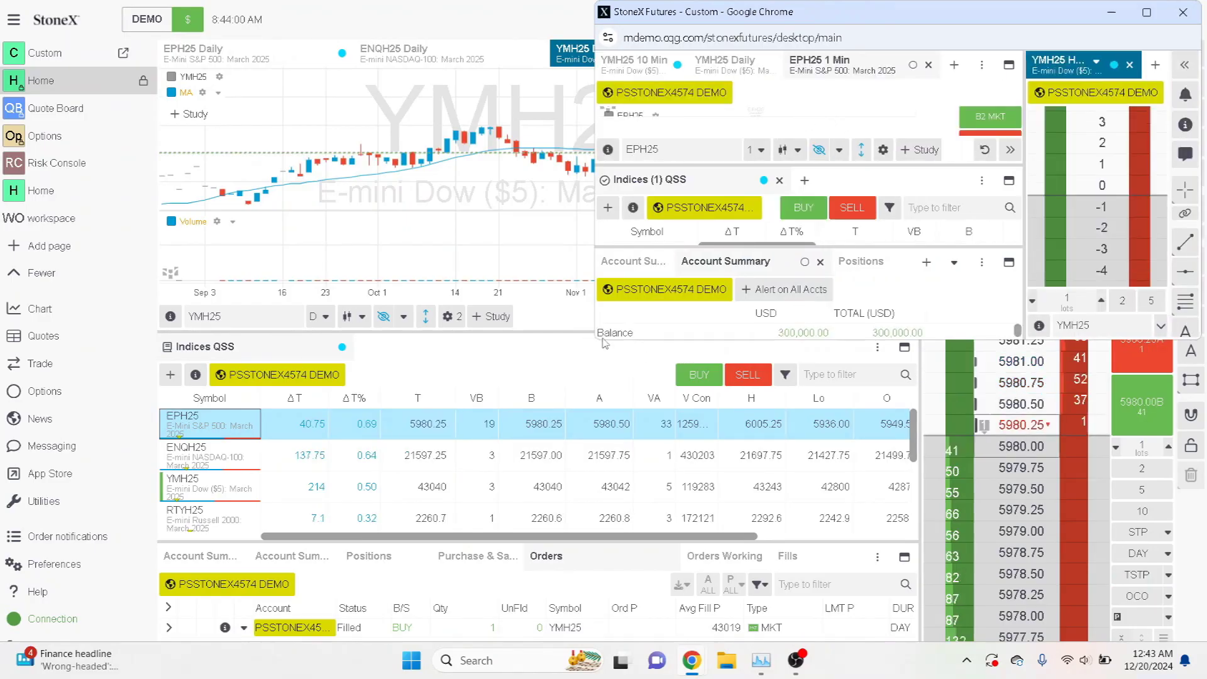
drag(593, 343, 440, 618)
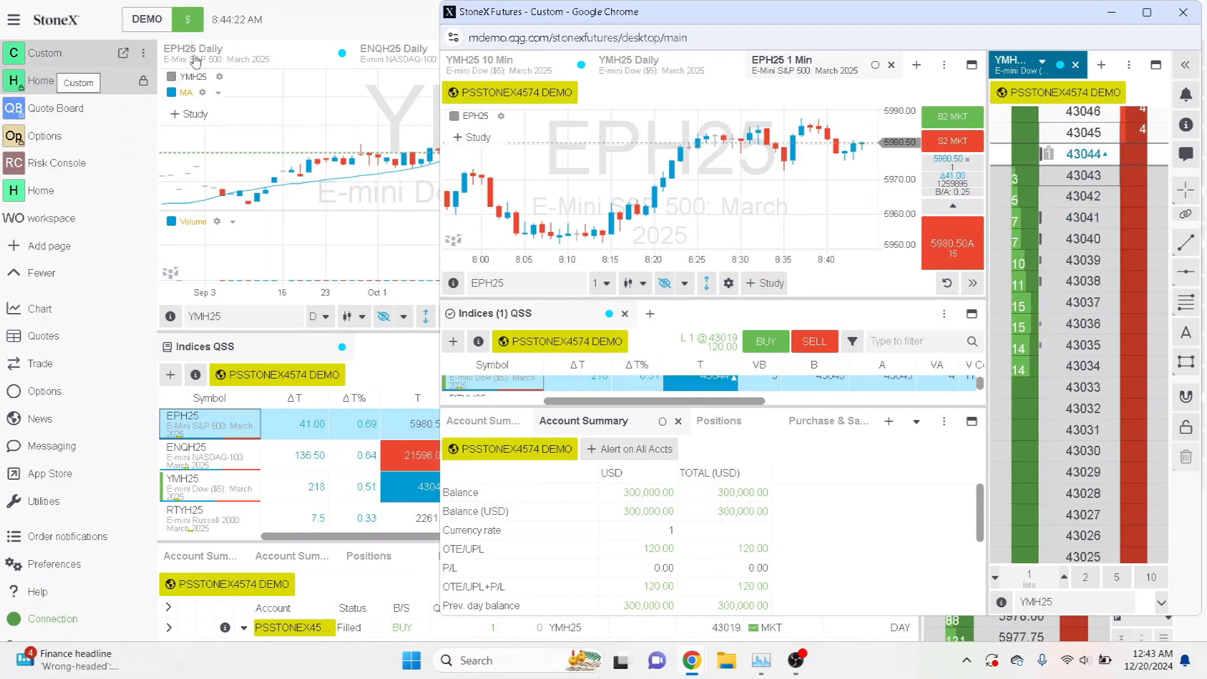
drag(1107, 28, 888, 60)
click(963, 46)
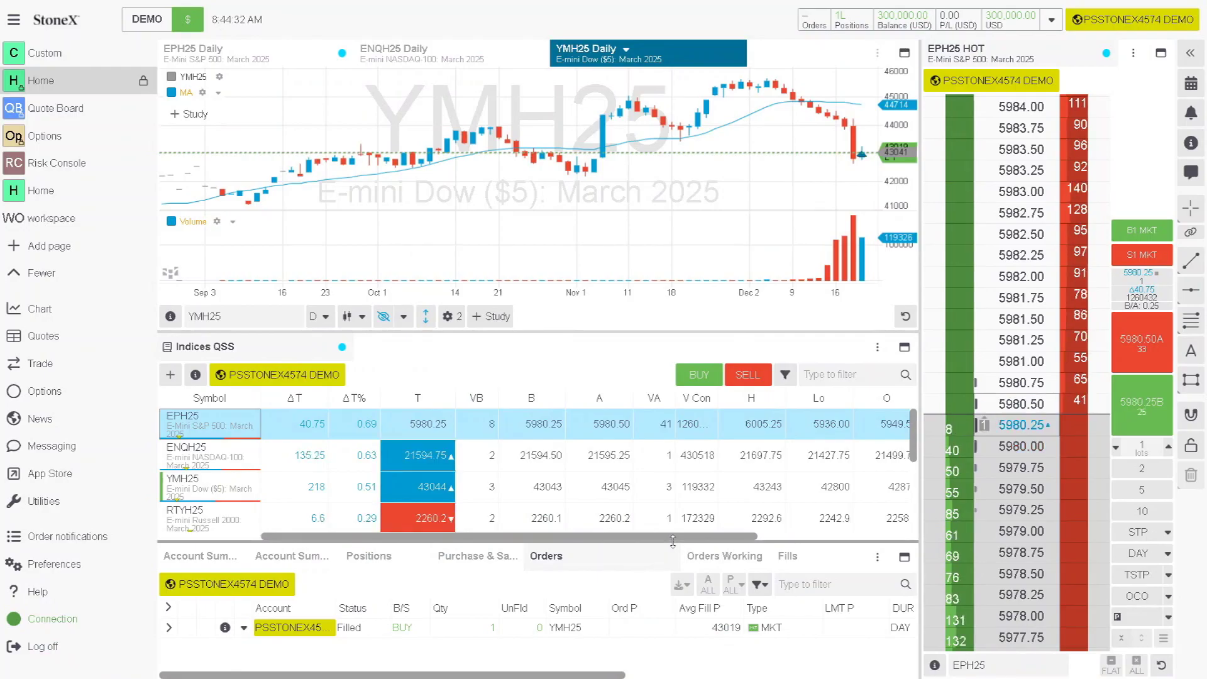
Enlarge the Home page's account pane upward into the quote list and review its Account Summary Graphic and Account Summary figures
drag(672, 542, 672, 461)
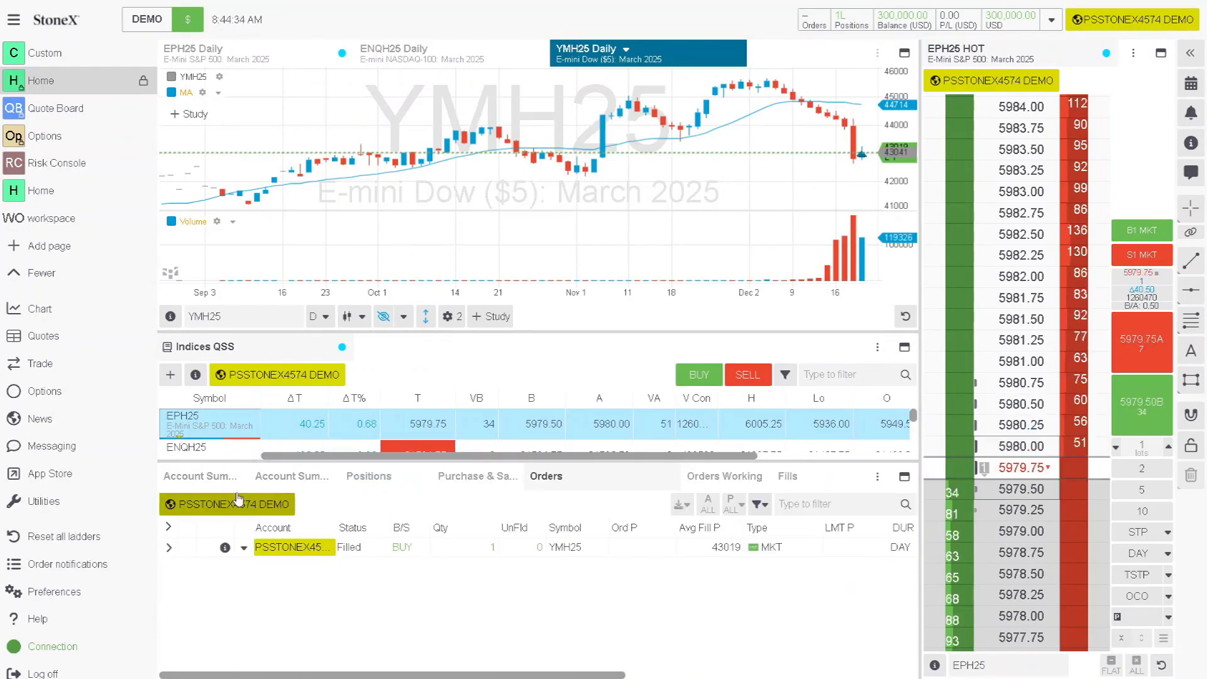
click(204, 477)
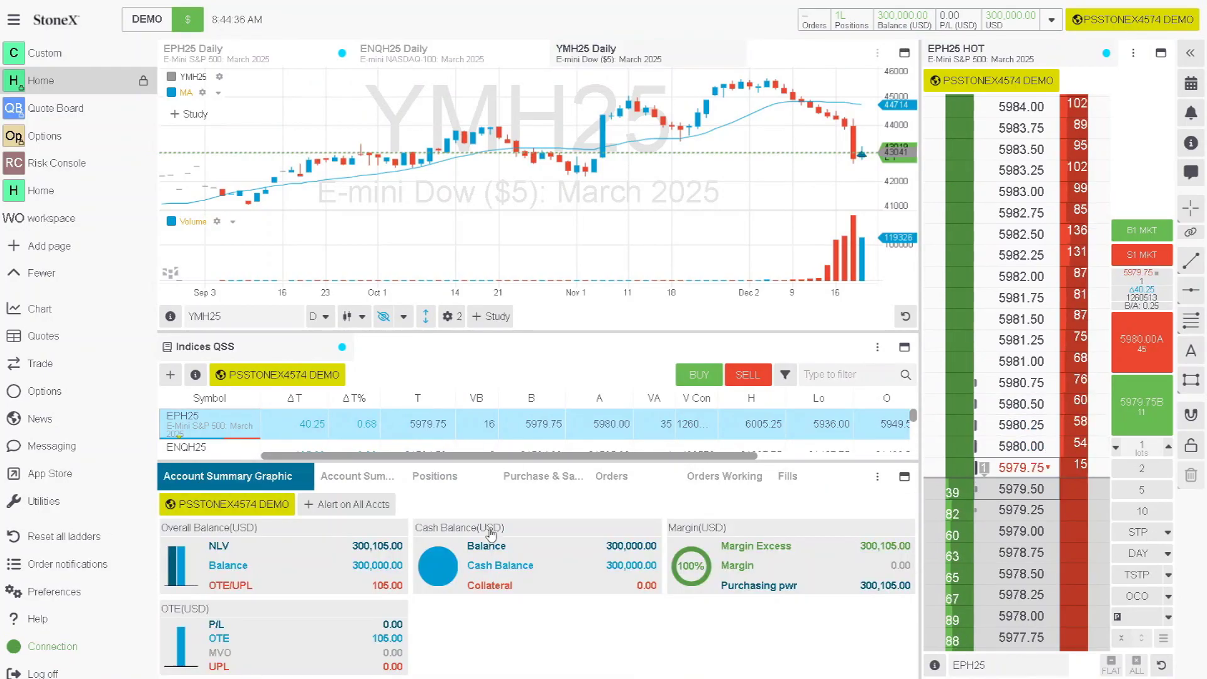
click(355, 476)
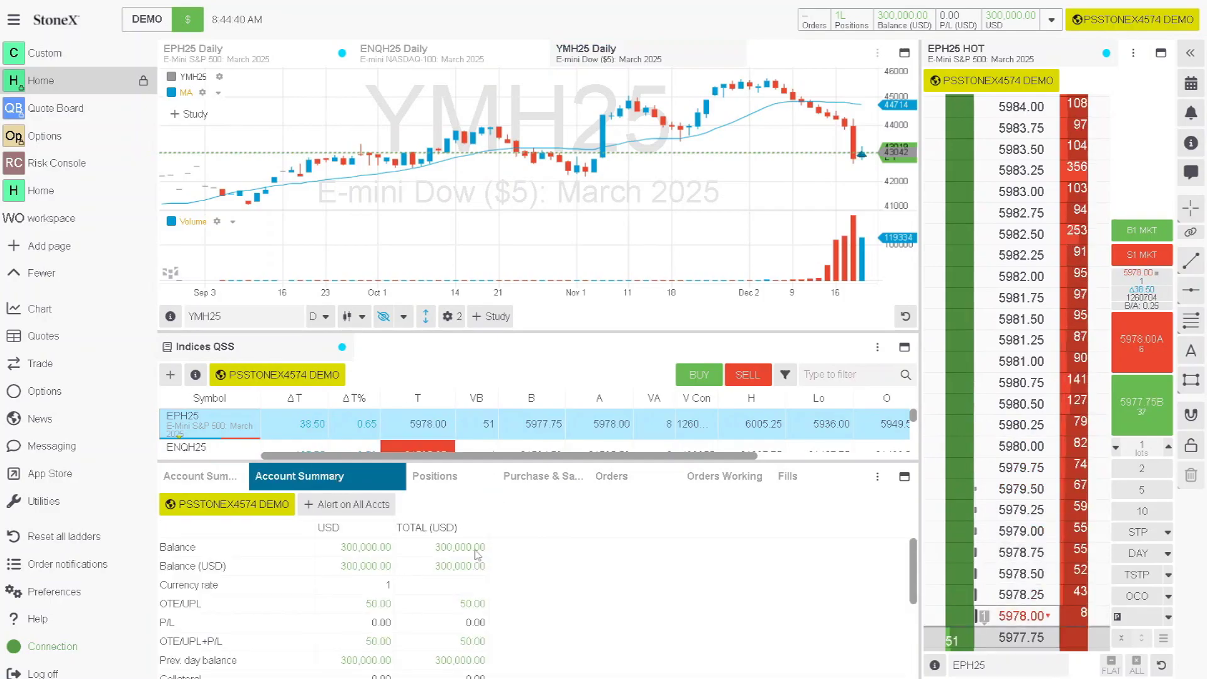
scroll(434, 571, down, 2)
scroll(432, 571, up, 2)
scroll(430, 572, down, 2)
scroll(429, 572, down, 2)
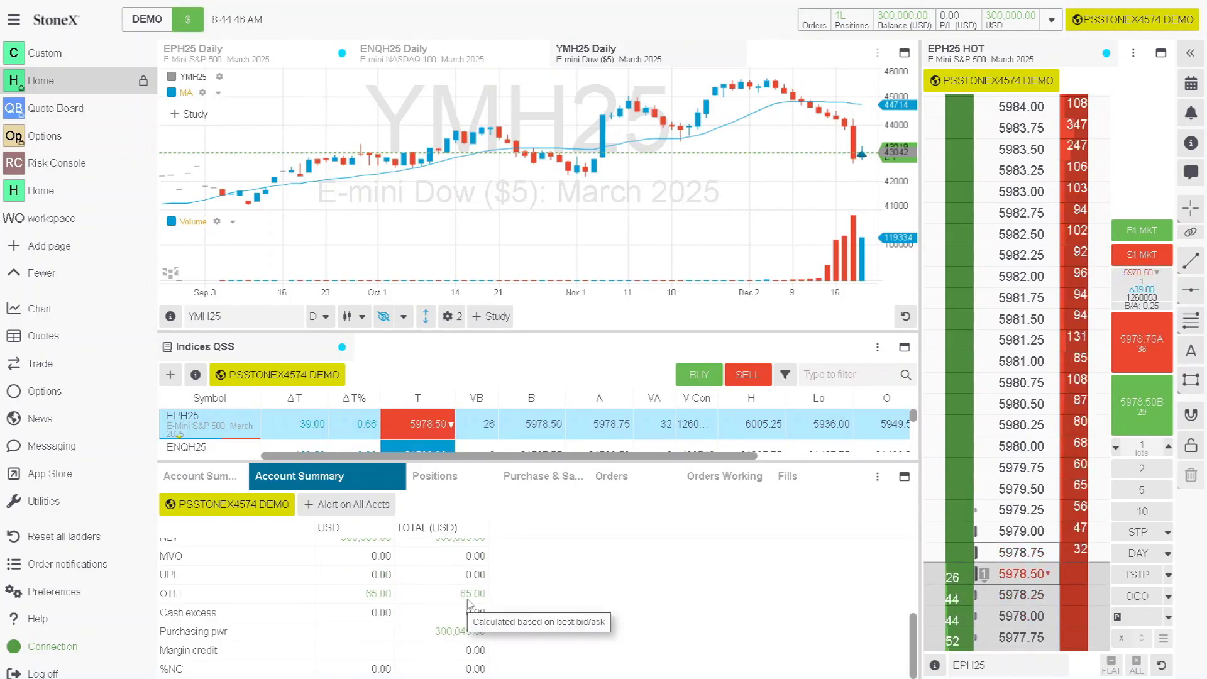
scroll(574, 535, up, 4)
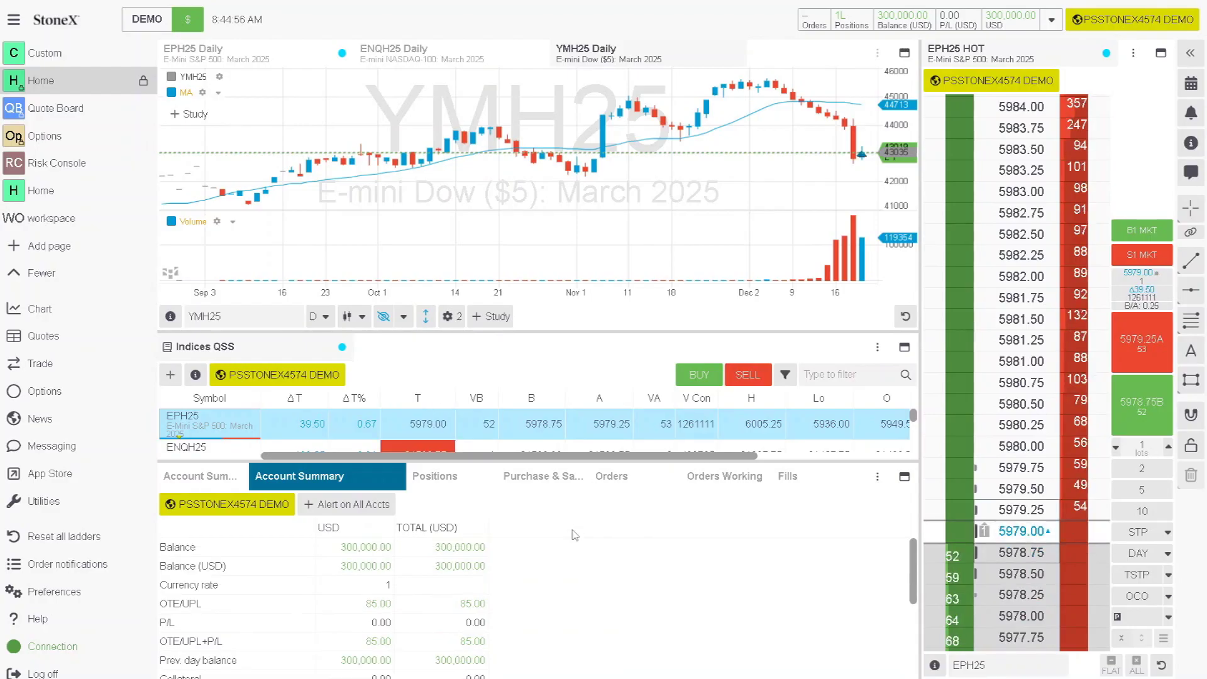